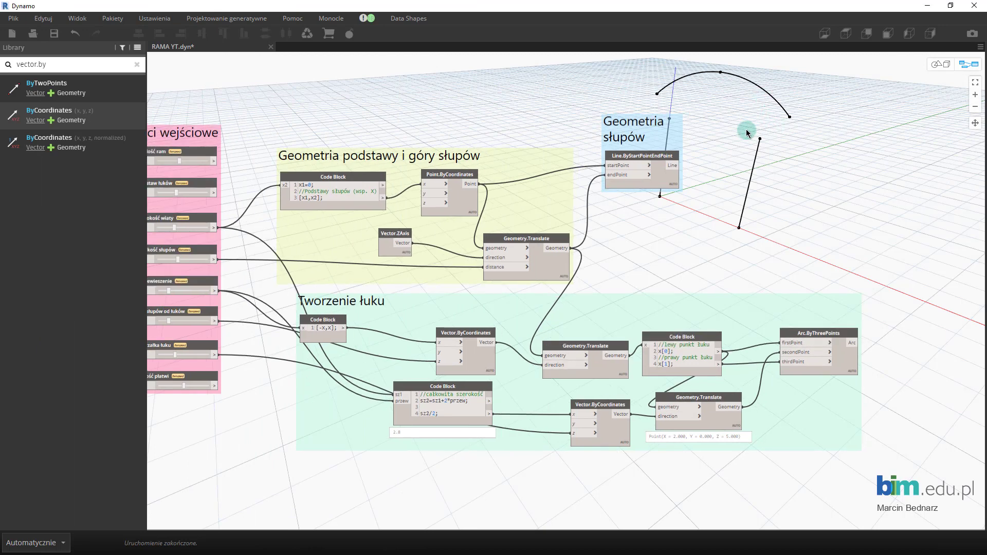
- Duplicate the Geometry.Translate node that lifts the column tops and move the copy aside
{"action": "middle_click_drag", "start_coordinate": [771, 108], "coordinate": [710, 116]}
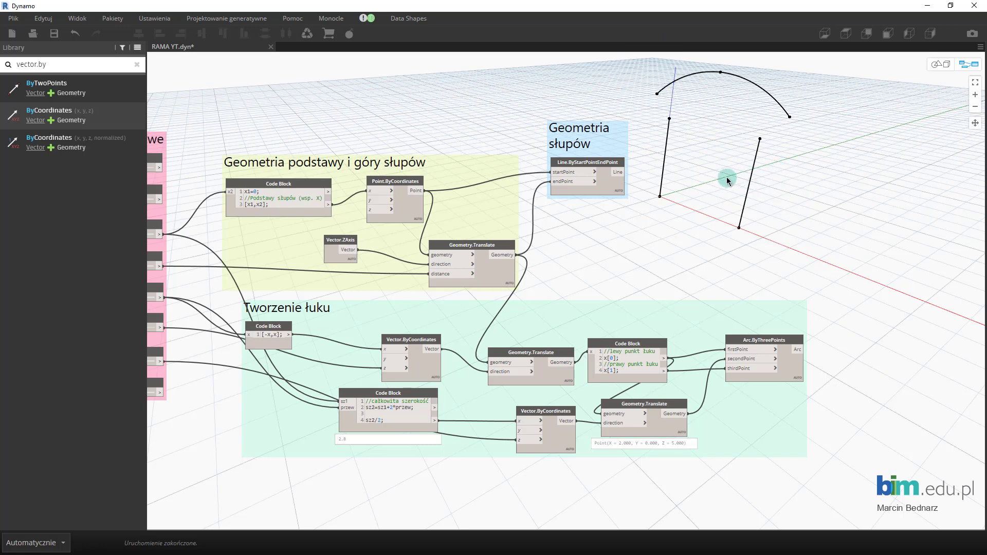
{"action": "scroll", "coordinate": [727, 180], "scroll_direction": "up", "scroll_amount": 3}
{"action": "scroll", "coordinate": [689, 268], "scroll_direction": "up", "scroll_amount": 1}
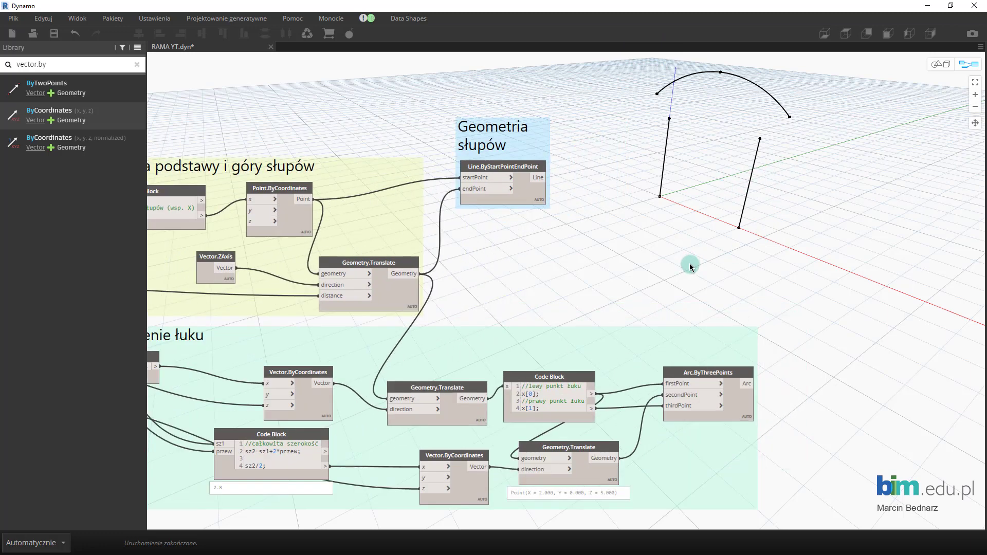
{"action": "scroll", "coordinate": [689, 266], "scroll_direction": "down", "scroll_amount": 2}
{"action": "scroll", "coordinate": [424, 203], "scroll_direction": "up", "scroll_amount": 4}
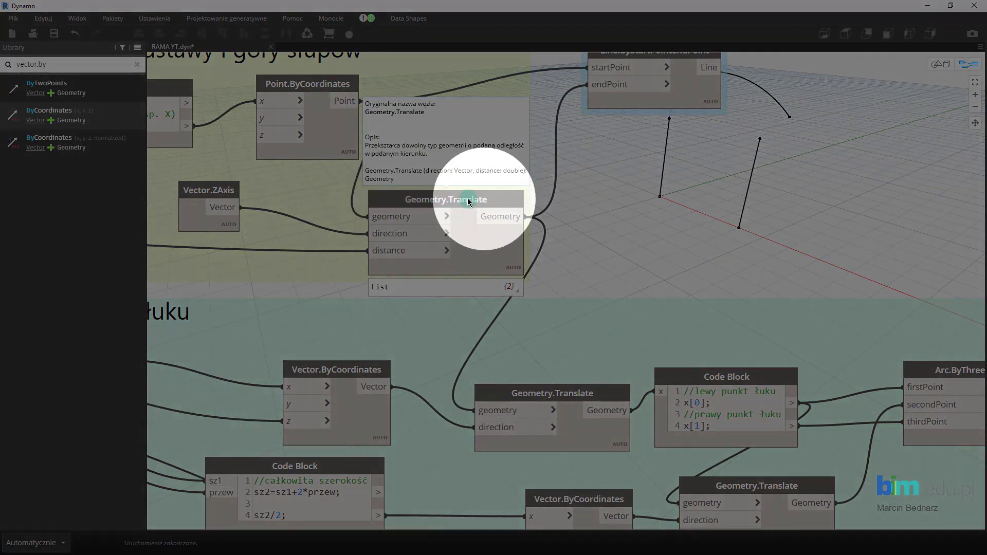
{"action": "left_click", "coordinate": [393, 201]}
{"action": "scroll", "coordinate": [446, 203], "scroll_direction": "down", "scroll_amount": 4}
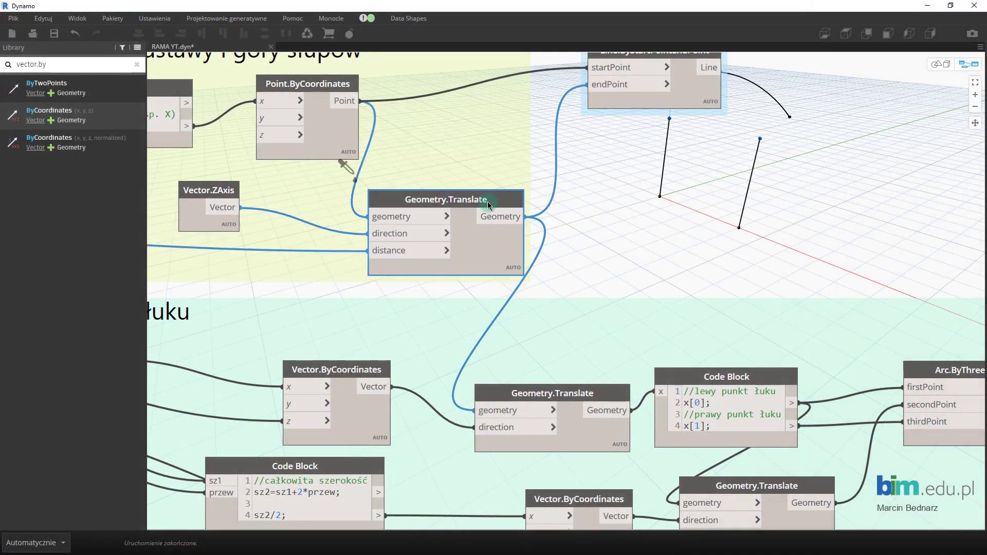
{"action": "key", "text": "ctrl+c"}
{"action": "key", "text": "ctrl+v"}
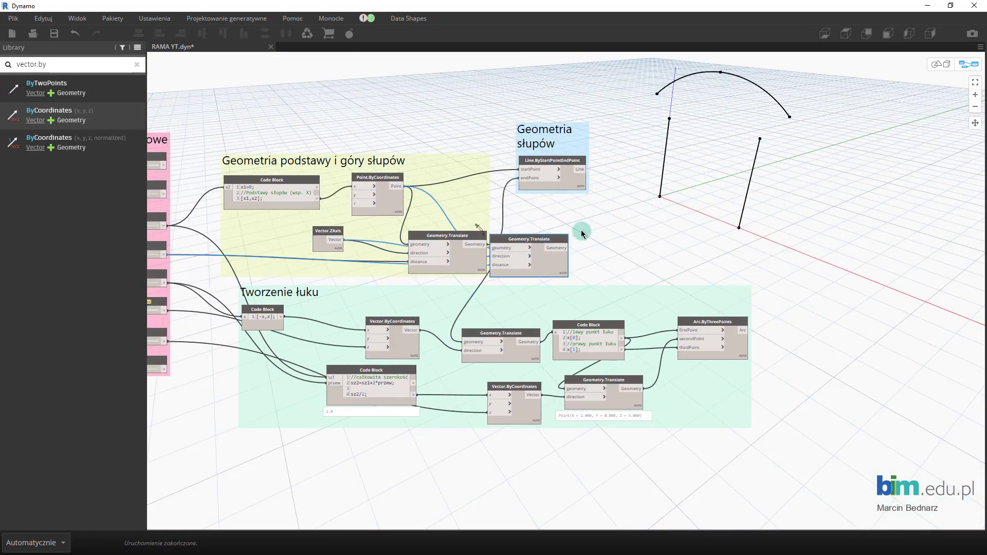
{"action": "left_click_drag", "start_coordinate": [538, 239], "coordinate": [783, 125]}
{"action": "scroll", "coordinate": [715, 116], "scroll_direction": "up", "scroll_amount": 2}
{"action": "scroll", "coordinate": [714, 116], "scroll_direction": "up", "scroll_amount": 2}
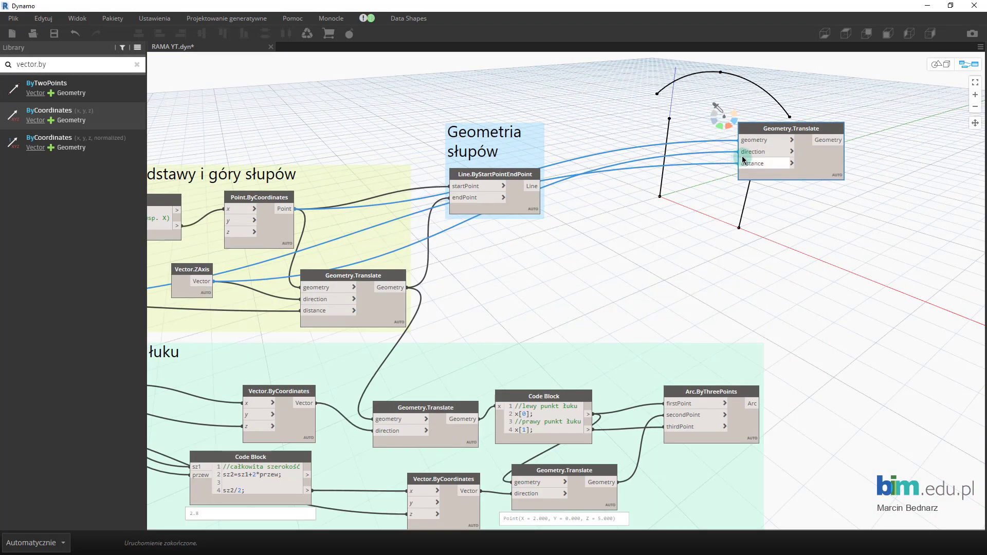
- Clear the copy's inherited input wires and feed the column lines into its geometry
{"action": "left_click_drag", "start_coordinate": [740, 152], "coordinate": [661, 209]}
{"action": "left_click_drag", "start_coordinate": [740, 140], "coordinate": [669, 177]}
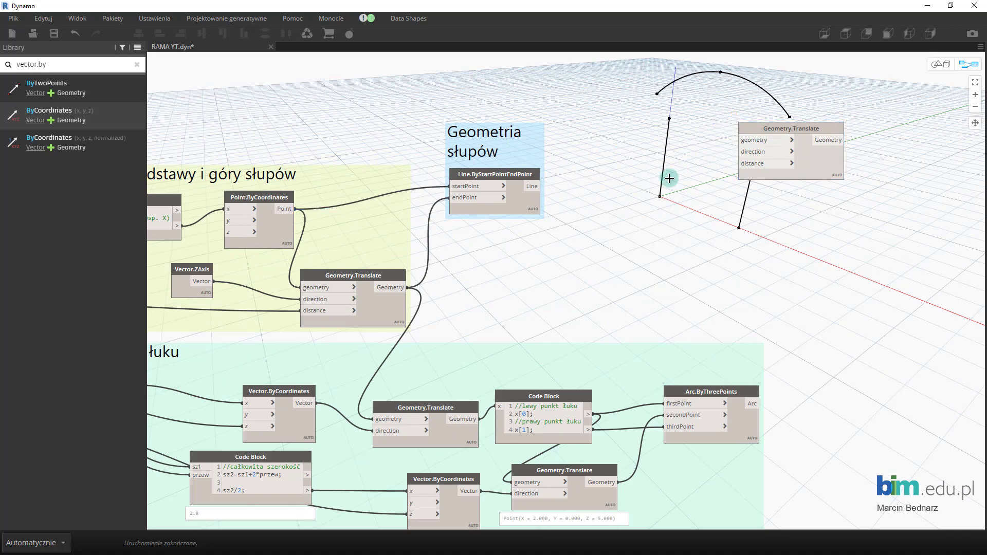
{"action": "left_click_drag", "start_coordinate": [761, 129], "coordinate": [789, 76]}
{"action": "mouse_move", "coordinate": [698, 160]}
{"action": "middle_mouse_down"}
{"action": "mouse_move", "coordinate": [650, 236]}
{"action": "mouse_move", "coordinate": [738, 215]}
{"action": "middle_mouse_up"}
{"action": "left_click_drag", "start_coordinate": [884, 194], "coordinate": [900, 173]}
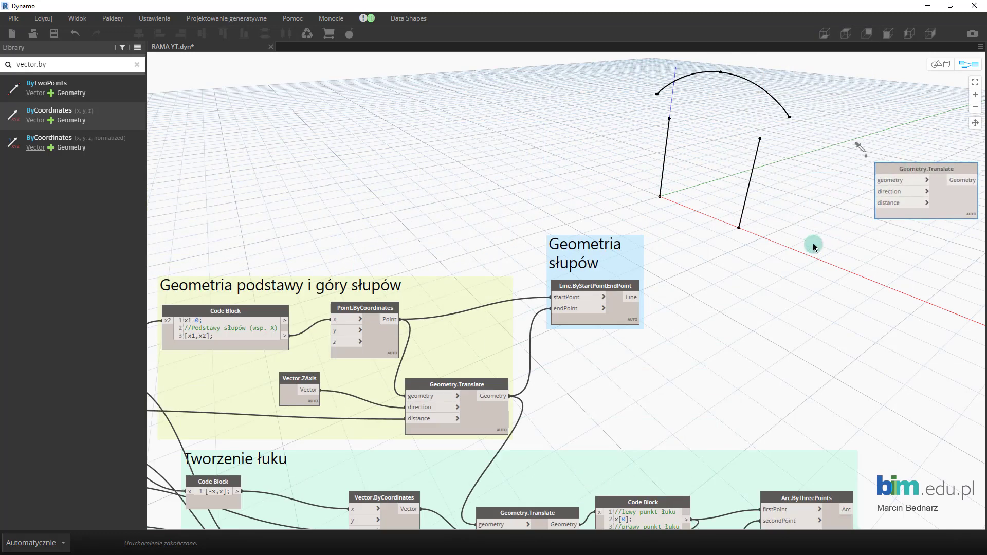
{"action": "middle_click_drag", "start_coordinate": [811, 245], "coordinate": [656, 239]}
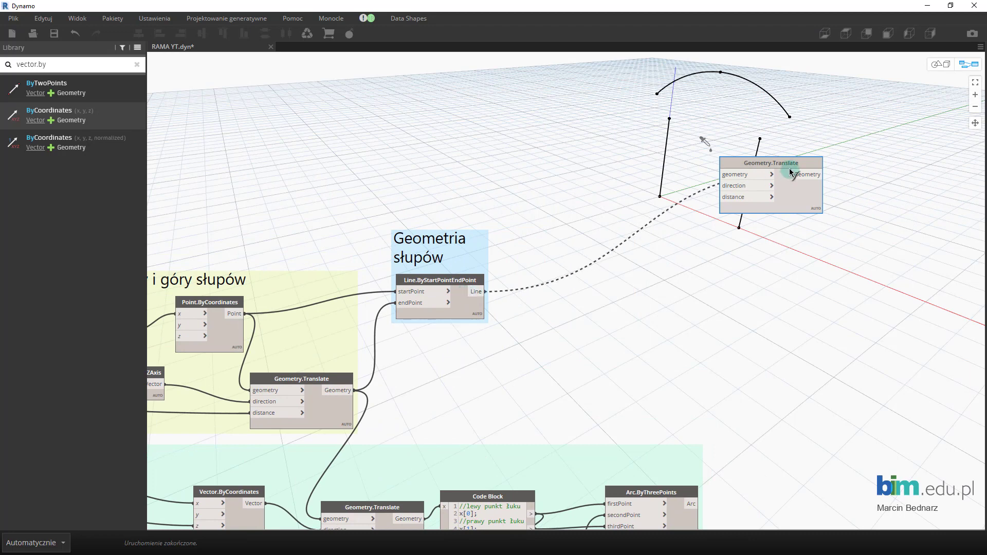
{"action": "mouse_move", "coordinate": [485, 291]}
{"action": "left_mouse_down"}
{"action": "mouse_move", "coordinate": [721, 174]}
{"action": "mouse_move", "coordinate": [723, 188]}
{"action": "left_mouse_up"}
{"action": "left_click_drag", "start_coordinate": [633, 233], "coordinate": [632, 234]}
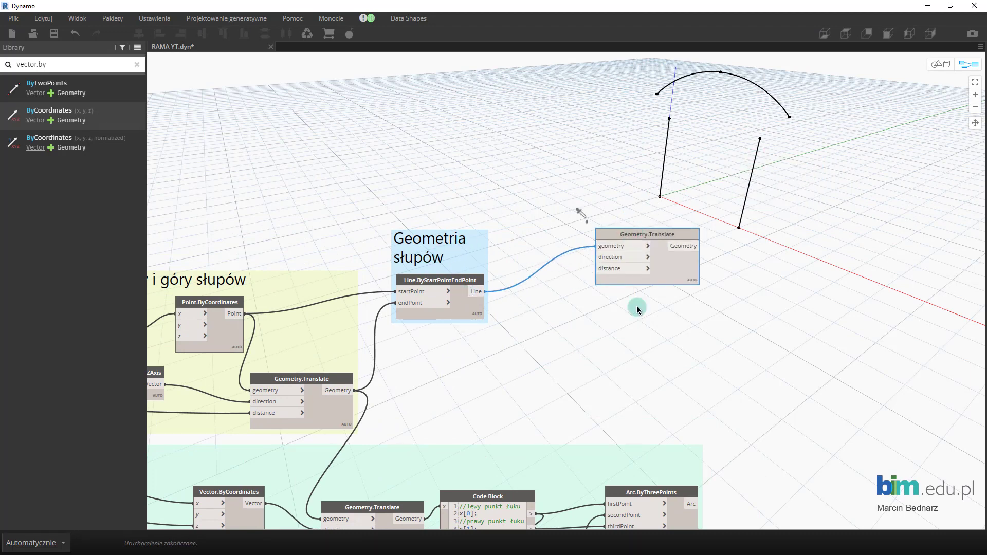
{"action": "middle_click_drag", "start_coordinate": [678, 273], "coordinate": [641, 231]}
- Paste a second Geometry.Translate copy and feed the arc into its geometry
{"action": "key", "text": "ctrl+c"}
{"action": "key", "text": "ctrl+v"}
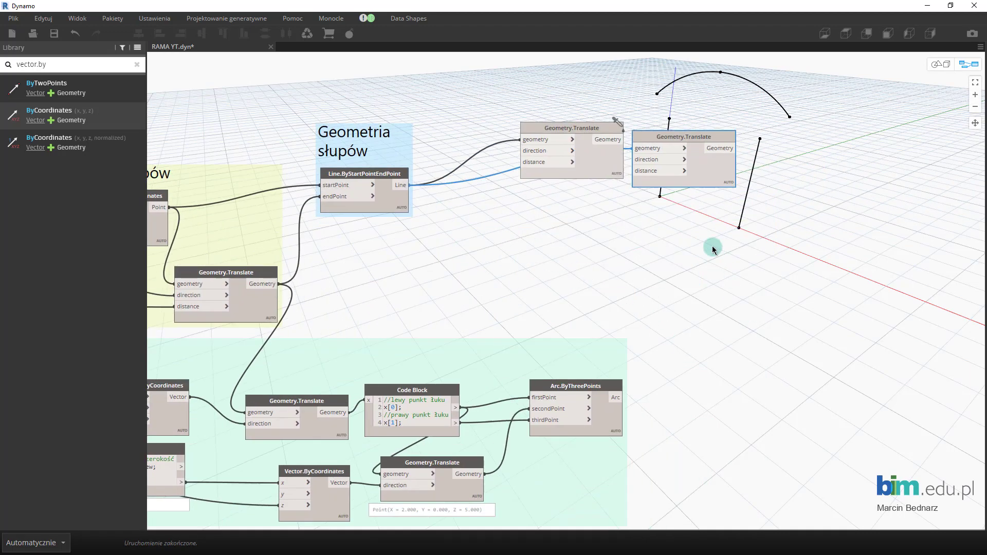
{"action": "middle_click_drag", "start_coordinate": [706, 257], "coordinate": [692, 138]}
{"action": "left_click_drag", "start_coordinate": [692, 138], "coordinate": [751, 238]}
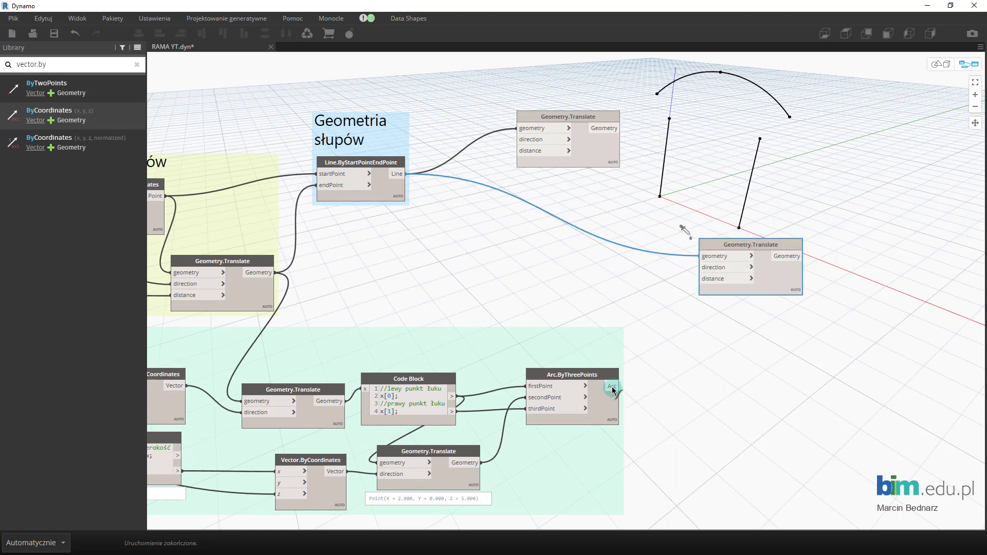
{"action": "mouse_move", "coordinate": [616, 400]}
{"action": "left_mouse_down"}
{"action": "mouse_move", "coordinate": [701, 255]}
{"action": "mouse_move", "coordinate": [749, 239]}
{"action": "left_mouse_up"}
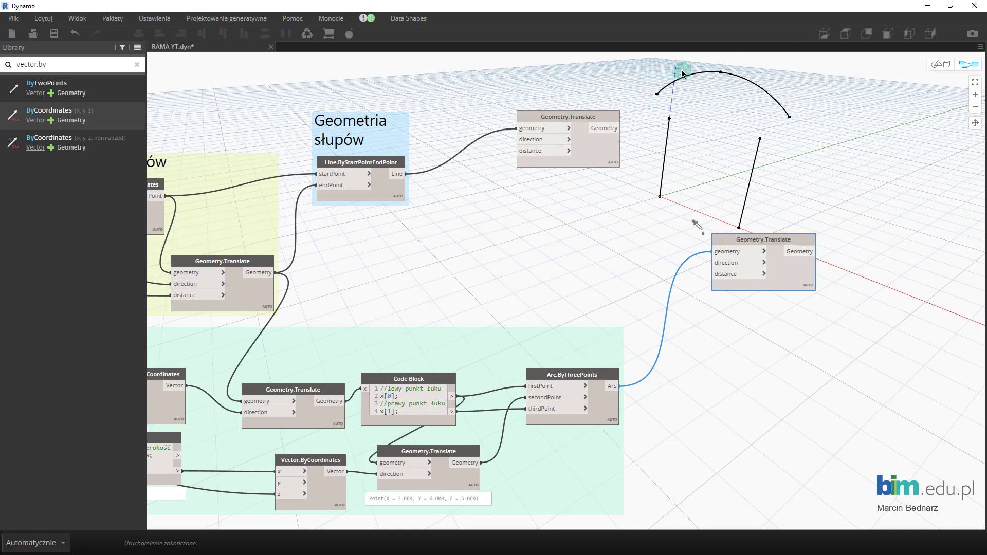
- Place Vector.YAxis from an 'axis' search and wire it to both Translate direction inputs
{"action": "left_click", "coordinate": [136, 64]}
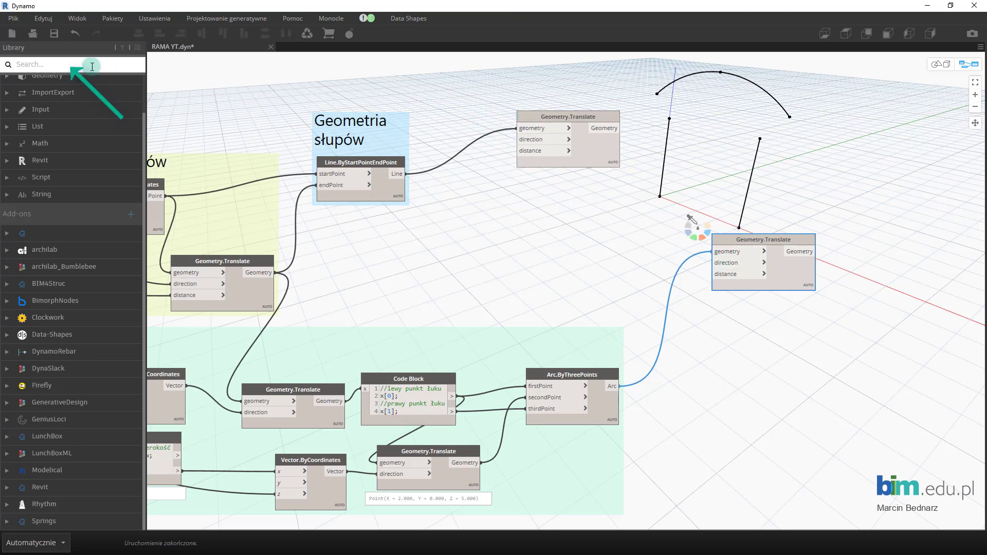
{"action": "type", "text": "yaxis"}
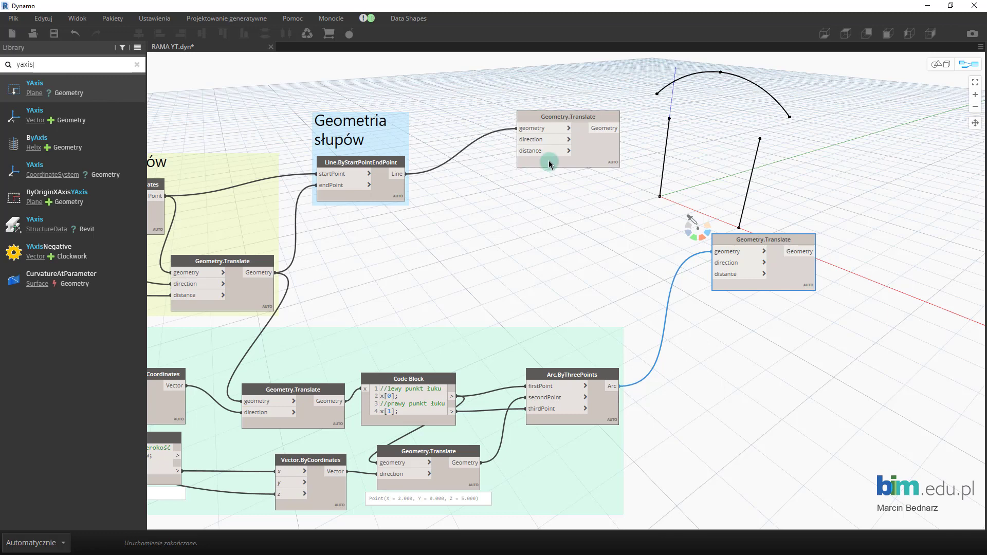
{"action": "left_click", "coordinate": [27, 114]}
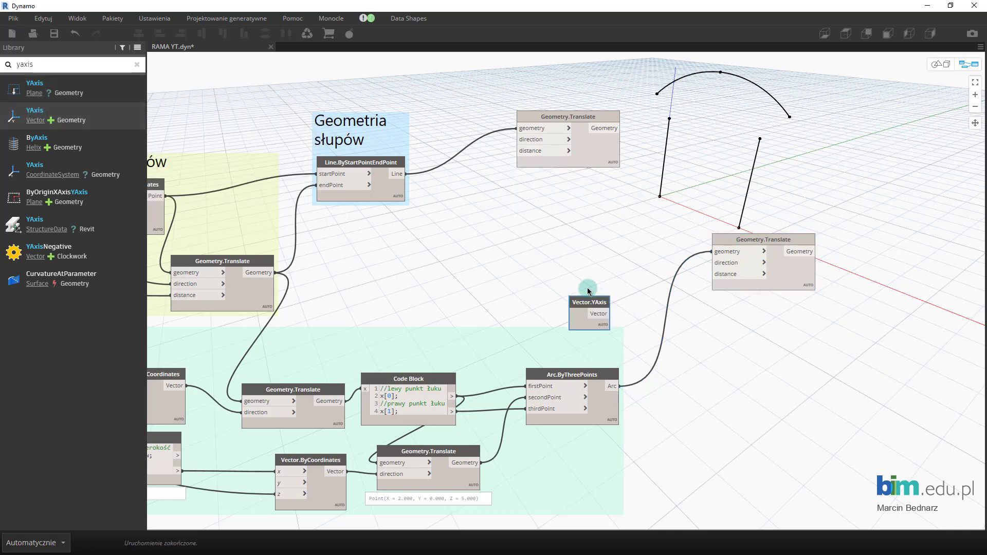
{"action": "left_click_drag", "start_coordinate": [589, 290], "coordinate": [485, 188]}
{"action": "left_click", "coordinate": [509, 211]}
{"action": "left_click", "coordinate": [526, 145]}
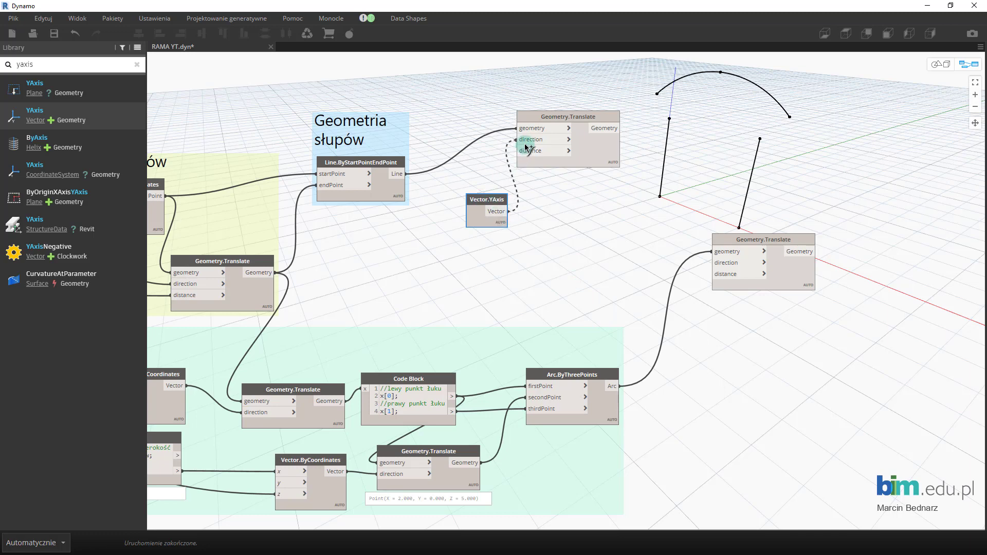
{"action": "left_click", "coordinate": [521, 139]}
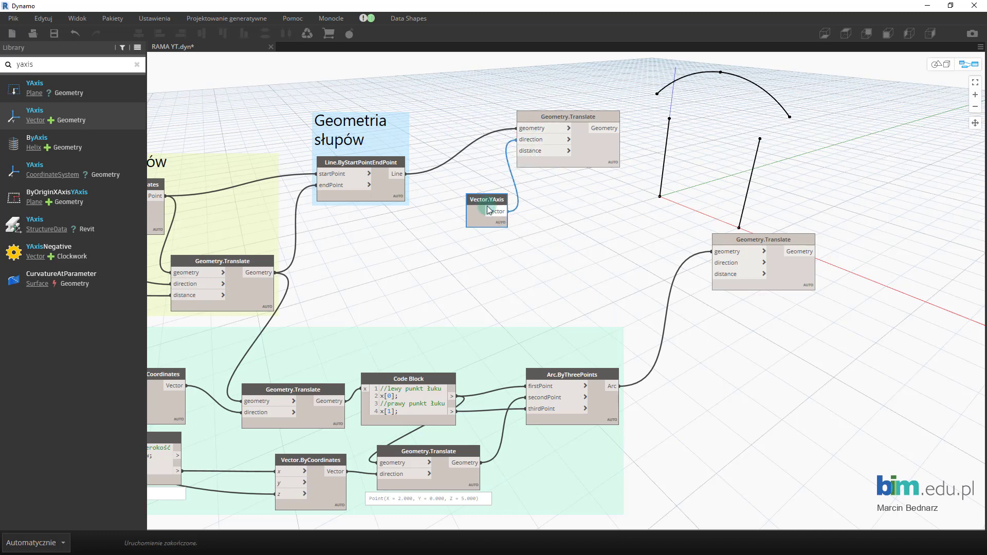
{"action": "left_click_drag", "start_coordinate": [489, 210], "coordinate": [476, 177]}
{"action": "left_click", "coordinate": [497, 179]}
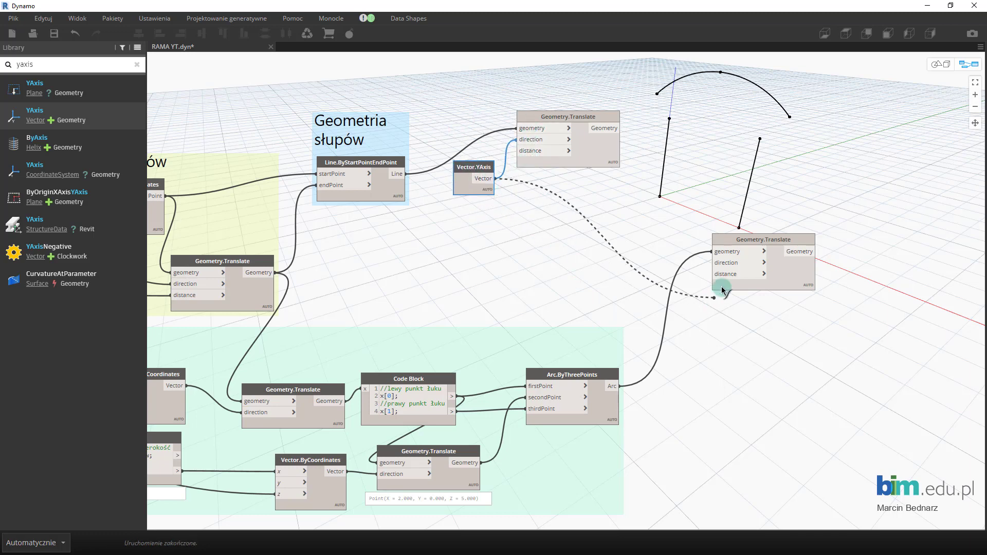
{"action": "left_click", "coordinate": [714, 263]}
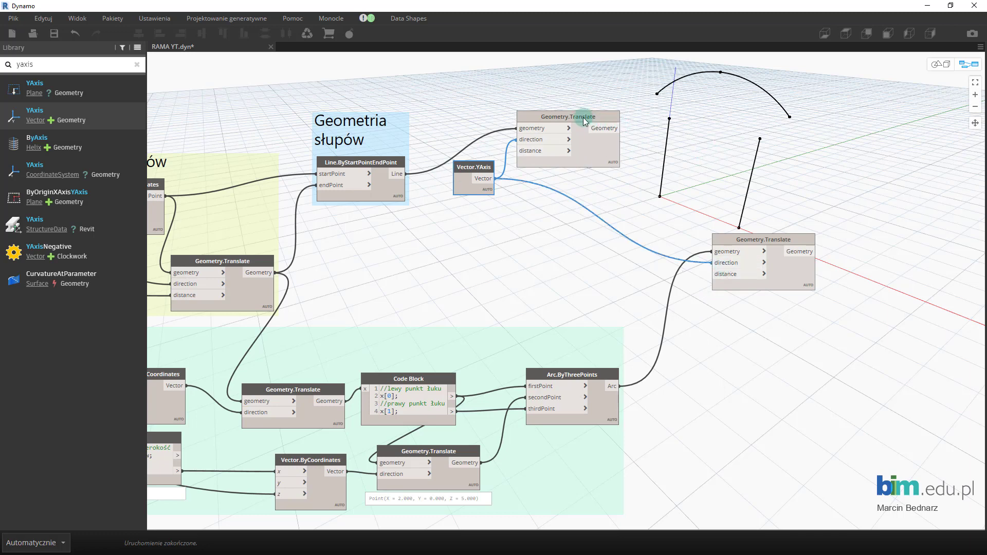
- Reposition the upper Translate node and preview the column lines, lower Translate and arc
{"action": "left_click_drag", "start_coordinate": [583, 117], "coordinate": [613, 89]}
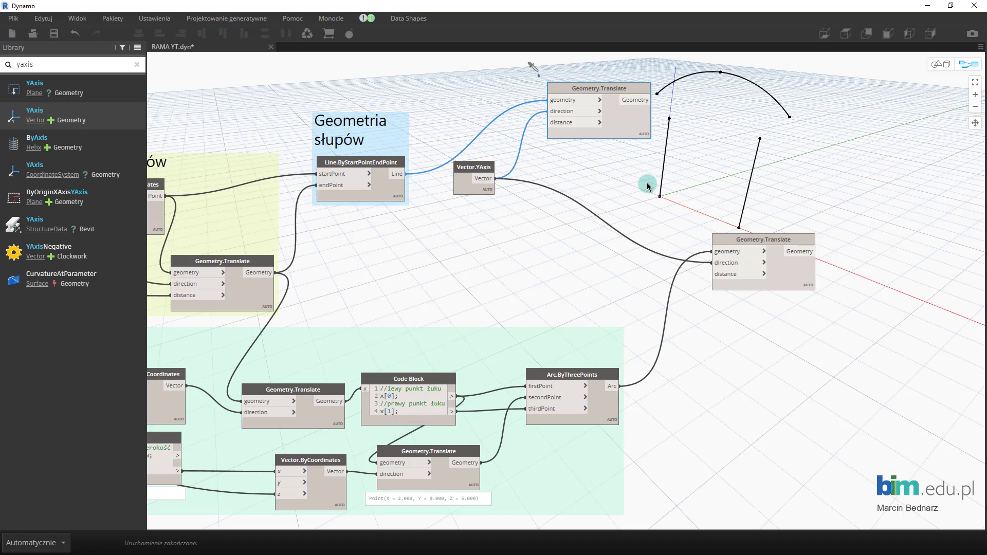
{"action": "middle_click_drag", "start_coordinate": [690, 136], "coordinate": [703, 164]}
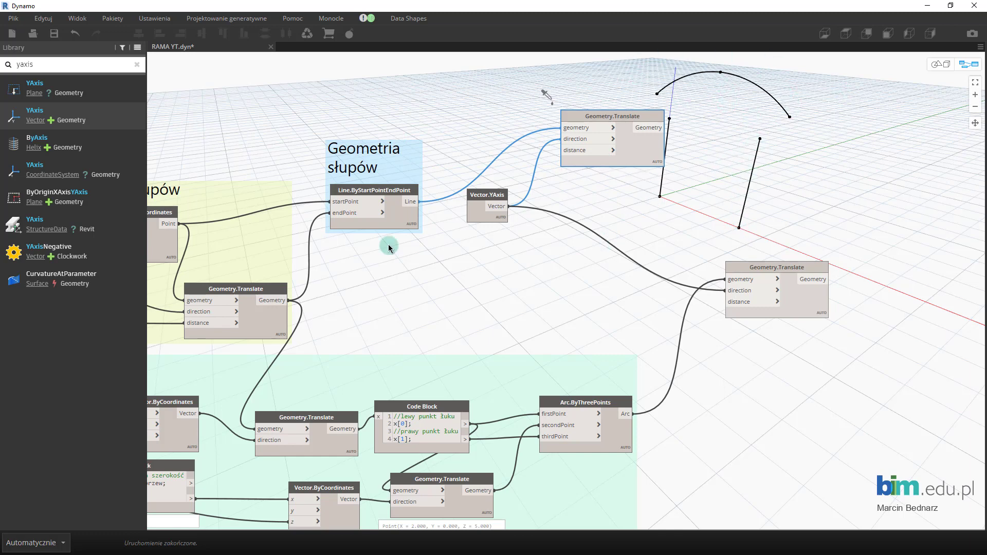
{"action": "left_click", "coordinate": [407, 228]}
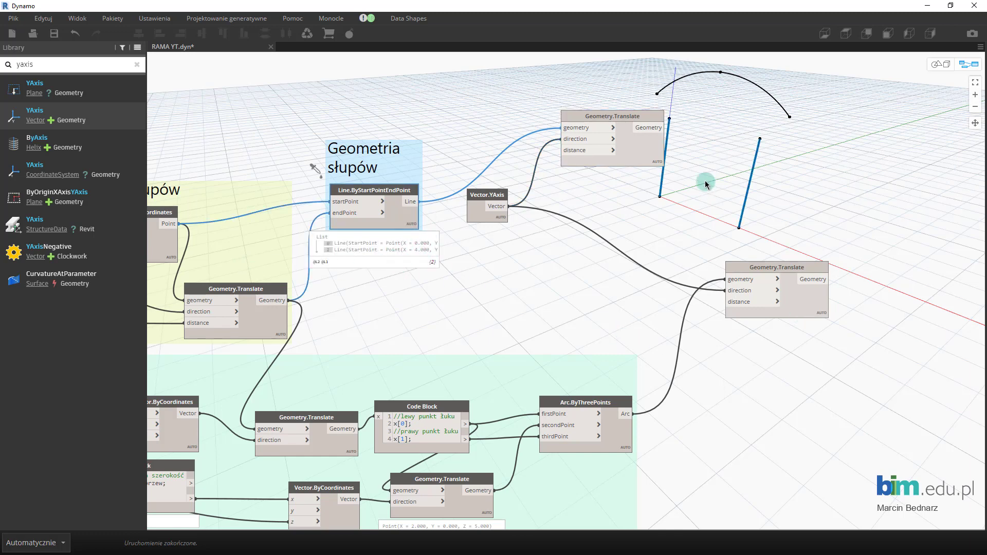
{"action": "left_click", "coordinate": [822, 316]}
{"action": "middle_click_drag", "start_coordinate": [822, 321], "coordinate": [817, 295]}
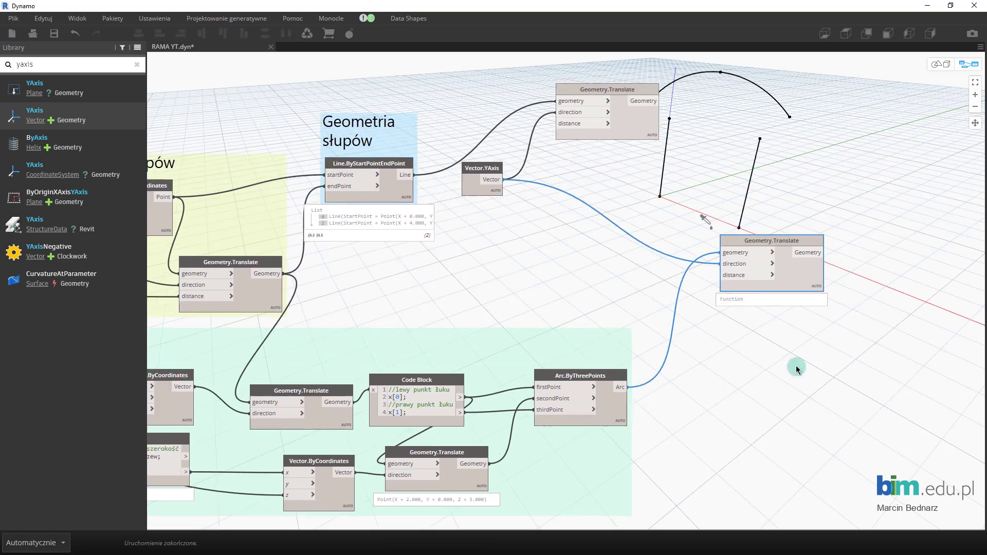
{"action": "left_click", "coordinate": [620, 418]}
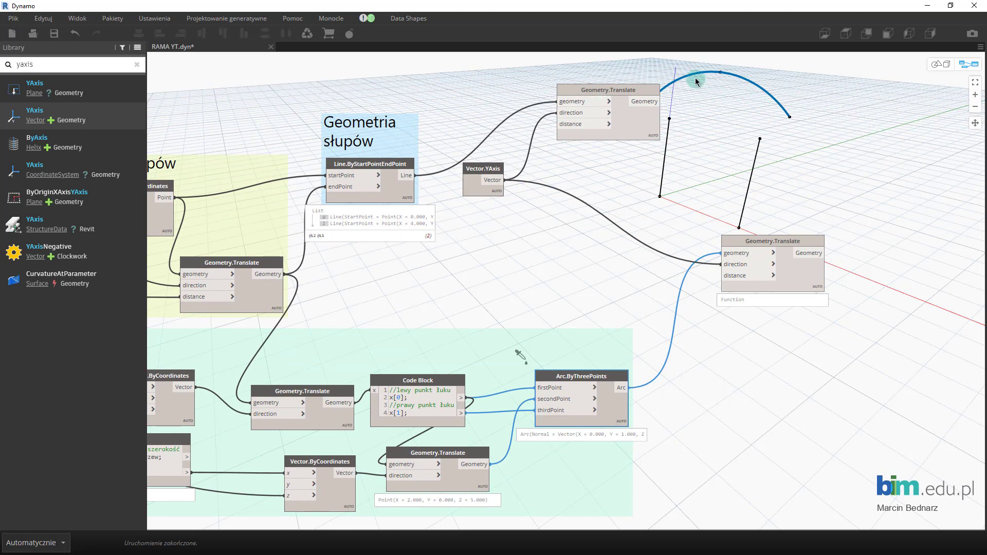
{"action": "left_click", "coordinate": [705, 146]}
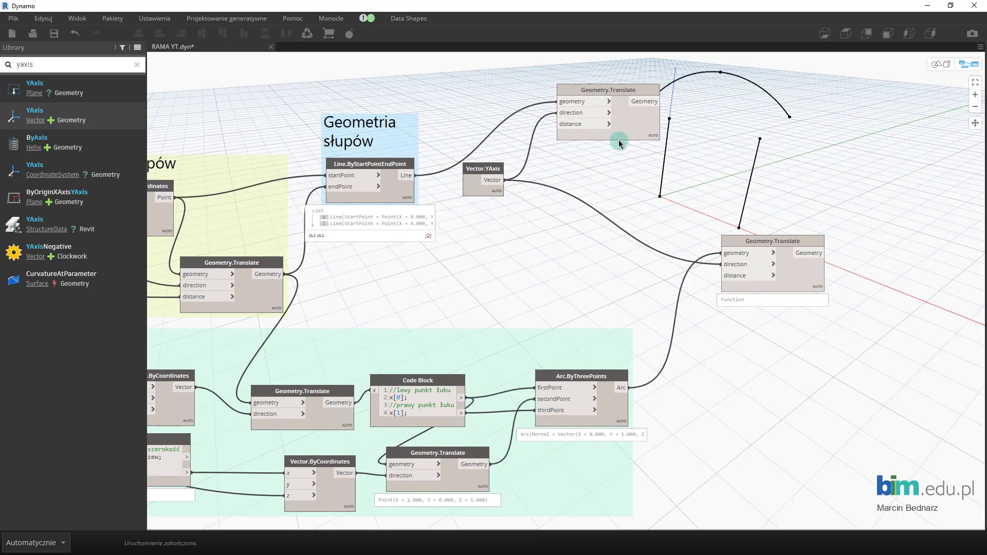
- Create a new empty Code Block near the left-hand input groups
{"action": "middle_click_drag", "start_coordinate": [326, 97], "coordinate": [634, 169]}
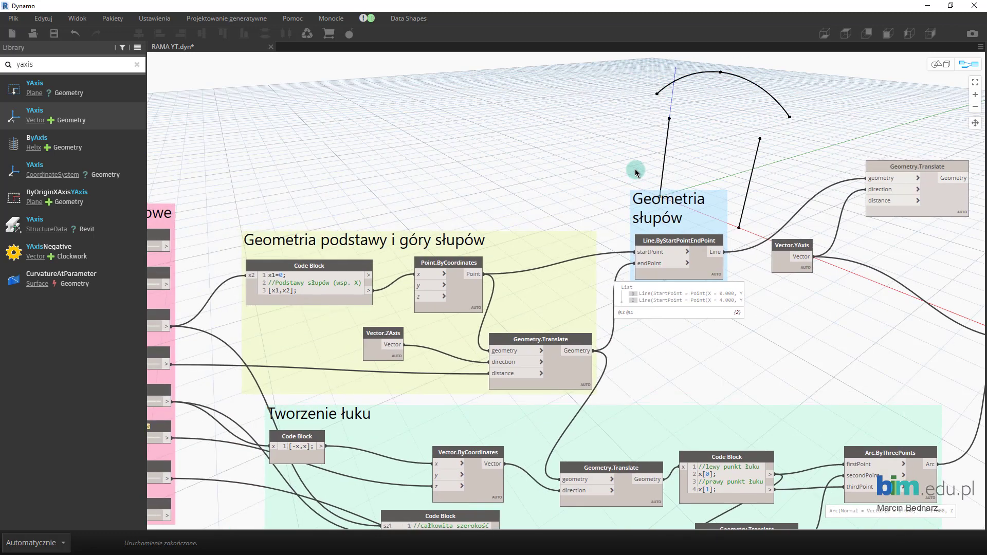
{"action": "mouse_move", "coordinate": [509, 155]}
{"action": "middle_mouse_down"}
{"action": "mouse_move", "coordinate": [521, 196]}
{"action": "mouse_move", "coordinate": [473, 226]}
{"action": "middle_mouse_up"}
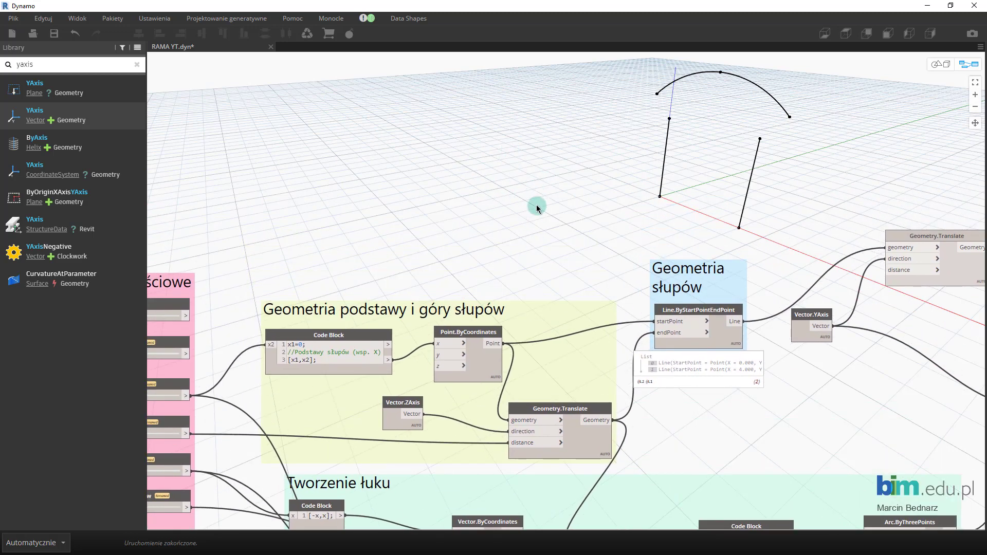
{"action": "double_click", "coordinate": [536, 207]}
{"action": "right_click", "coordinate": [480, 218]}
{"action": "key", "text": "Escape"}
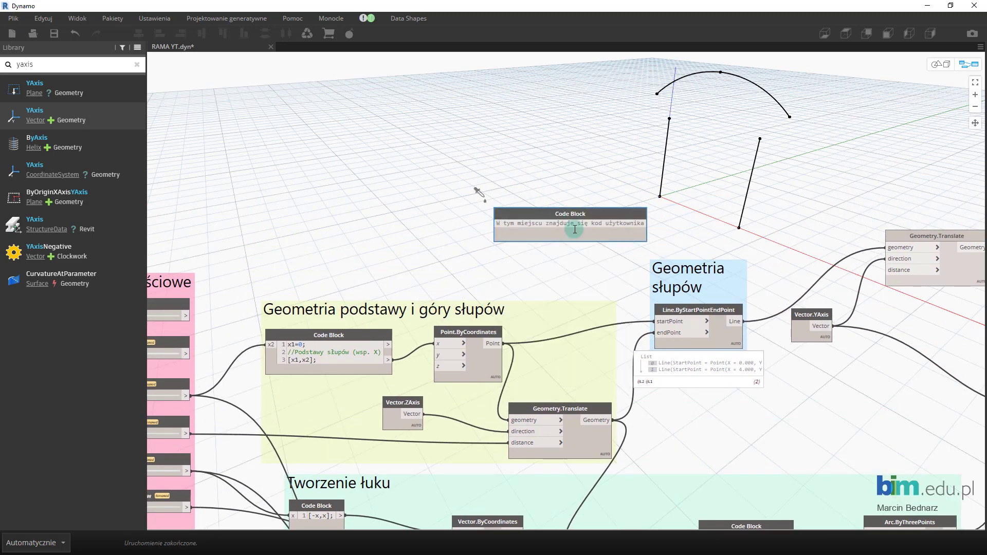
{"action": "scroll", "coordinate": [645, 235], "scroll_direction": "up", "scroll_amount": 1}
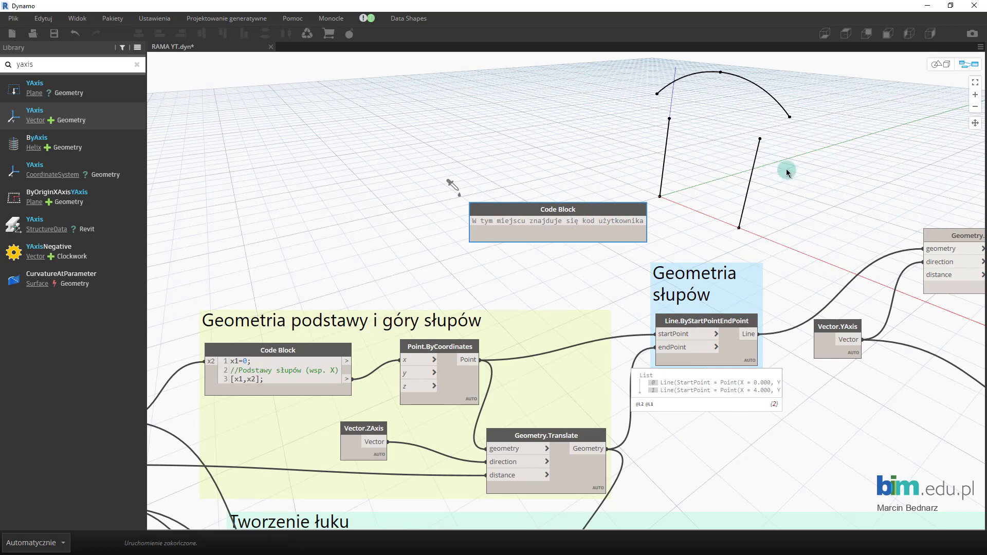
- Enter the expression 0..#IloscRam..RozstawLuk*3, removing a stray & character
{"action": "type", "text": "0"}
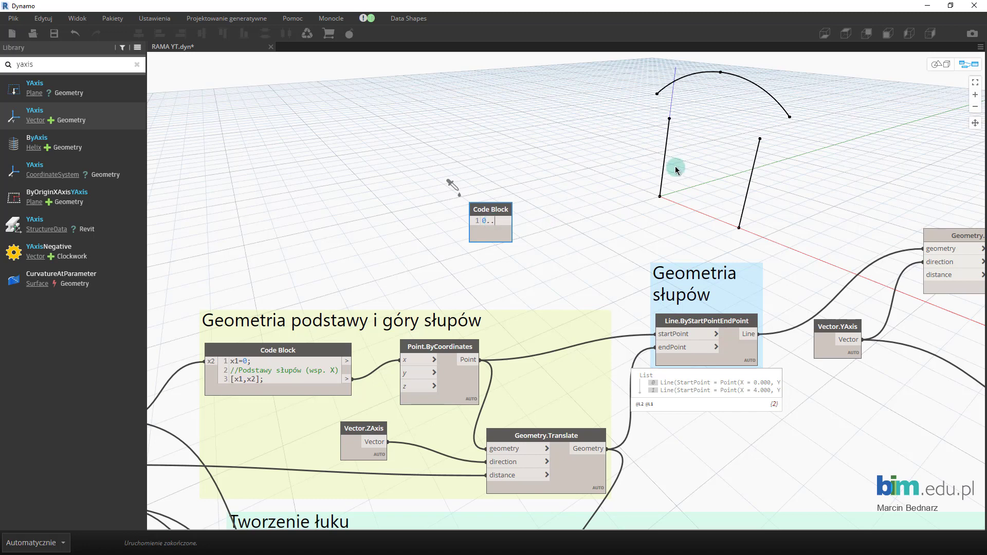
{"action": "type", "text": "."}
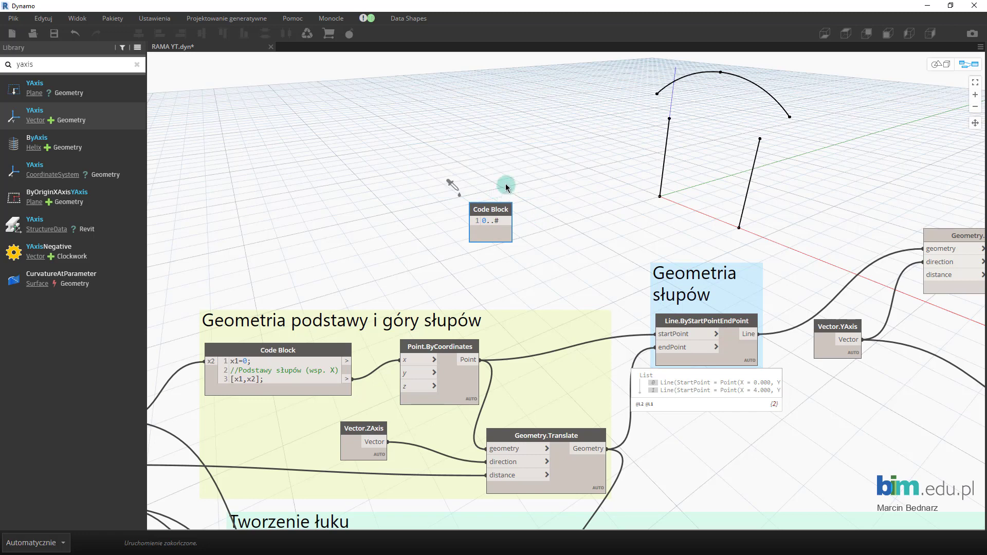
{"action": "type", "text": "Ilo"}
{"action": "type", "text": "sc"}
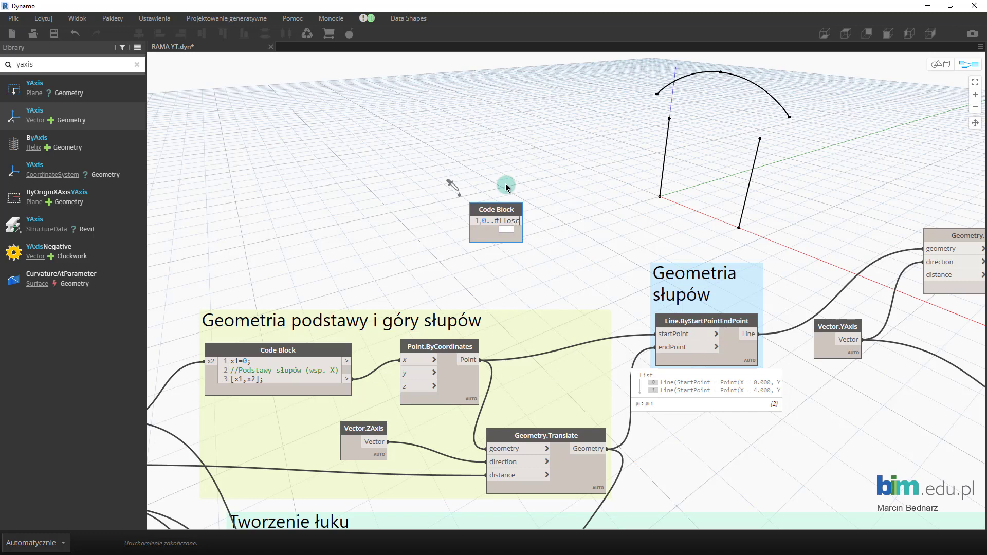
{"action": "type", "text": "Ram"}
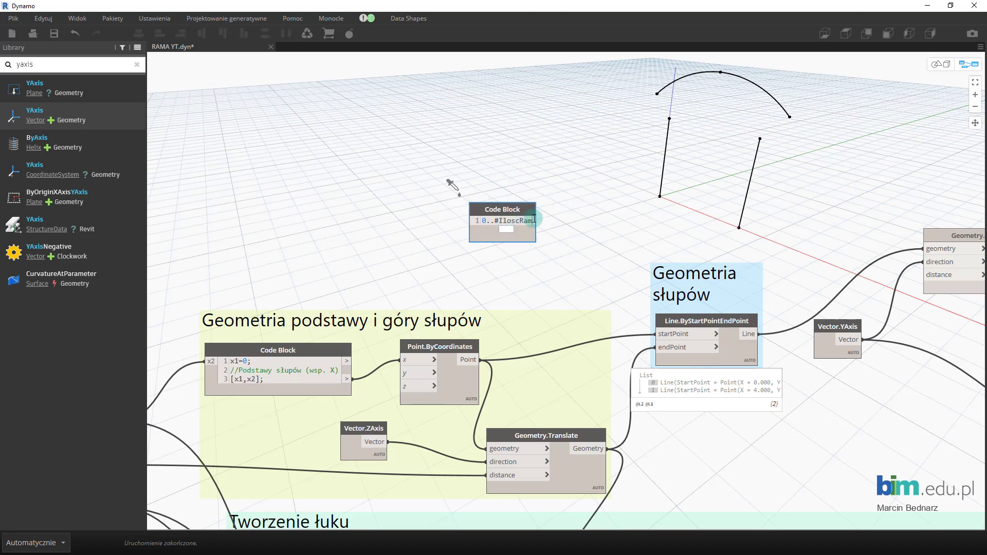
{"action": "type", "text": ".."}
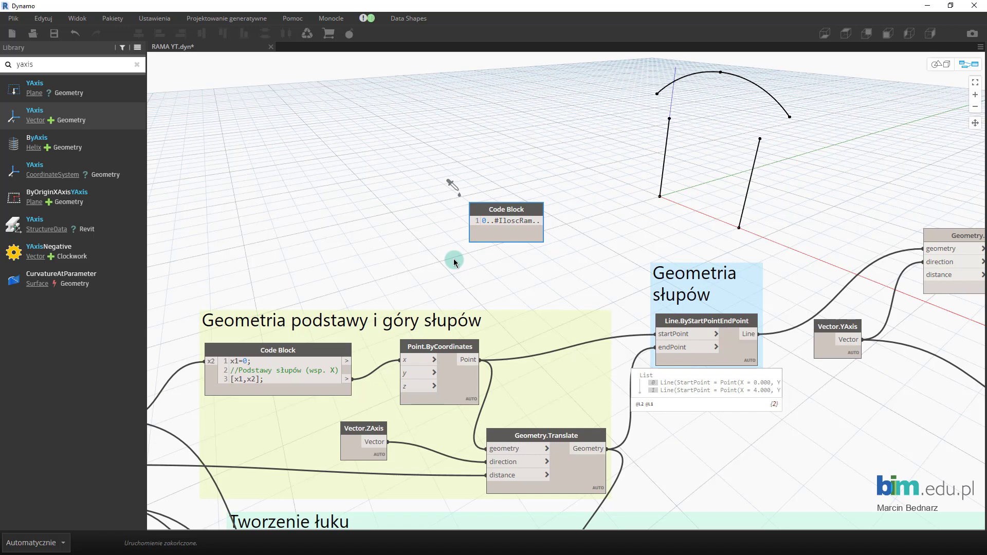
{"action": "type", "text": "Ro"}
{"action": "type", "text": "zstawLu"}
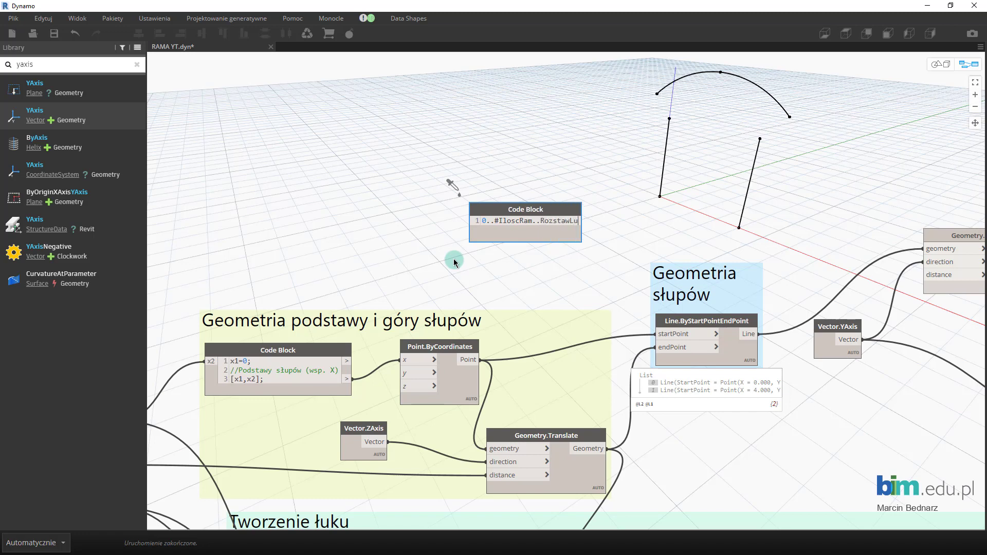
{"action": "type", "text": "k&"}
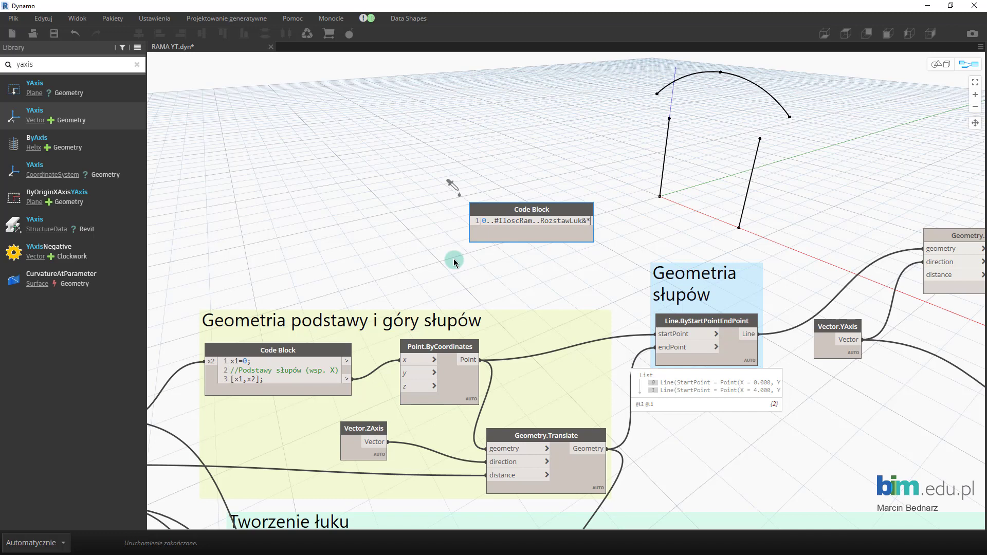
{"action": "key", "text": "BackSpace"}
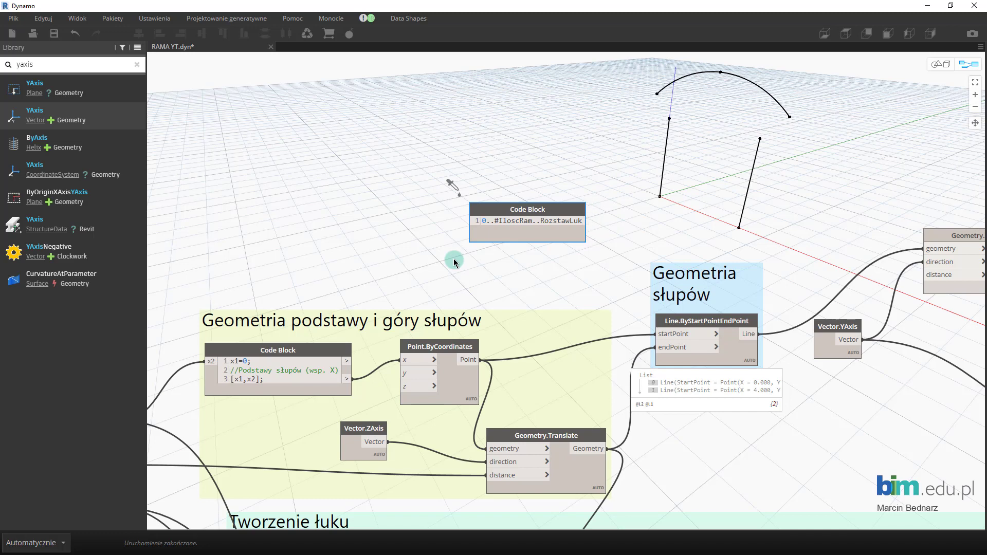
{"action": "type", "text": "*3"}
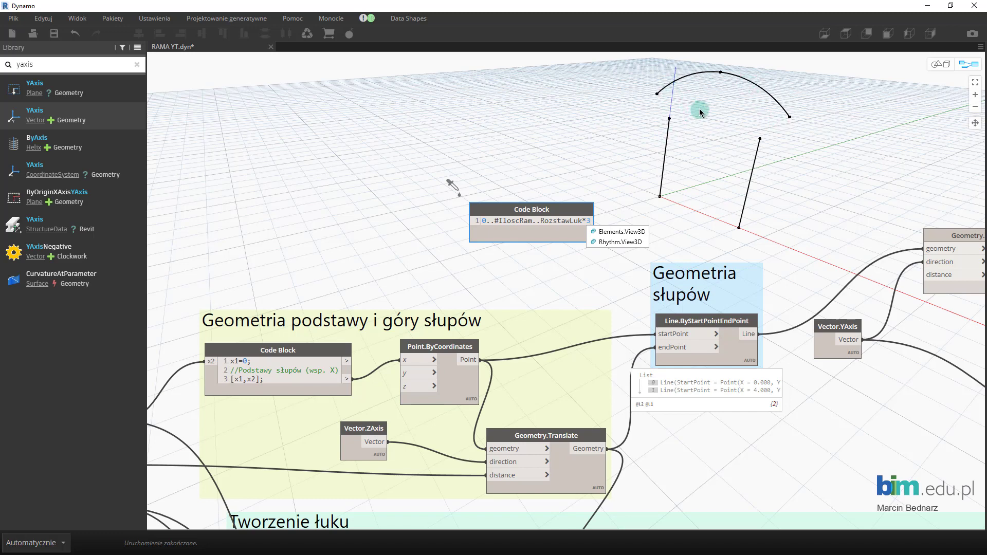
- Commit the Code Block, wire Ilość ram and Rozstaw łuków into it, and preview 0–15
{"action": "left_click", "coordinate": [602, 123]}
{"action": "middle_click_drag", "start_coordinate": [435, 174], "coordinate": [603, 161]}
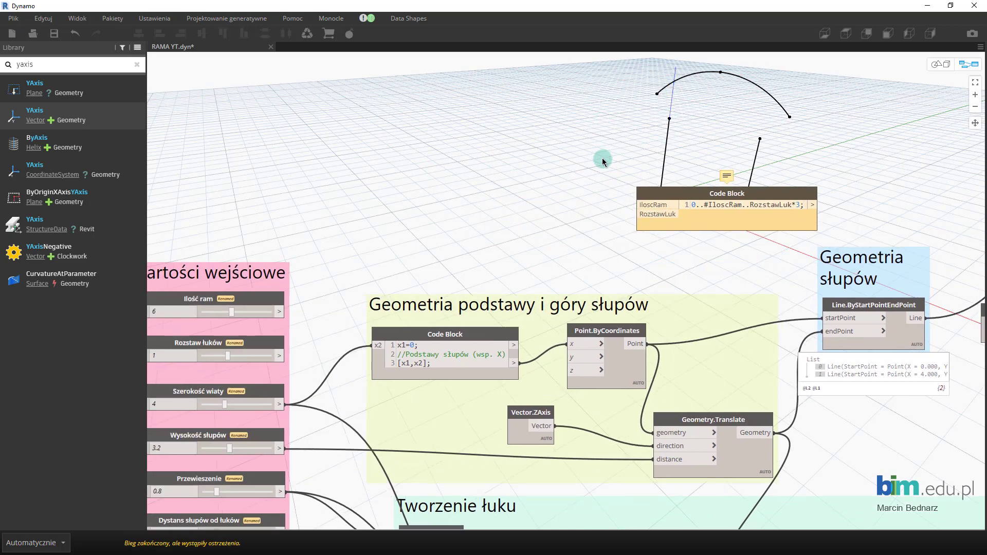
{"action": "left_click_drag", "start_coordinate": [651, 190], "coordinate": [536, 176]}
{"action": "middle_click_drag", "start_coordinate": [518, 164], "coordinate": [523, 193]}
{"action": "left_click", "coordinate": [442, 291]}
{"action": "left_click_drag", "start_coordinate": [432, 294], "coordinate": [728, 133]}
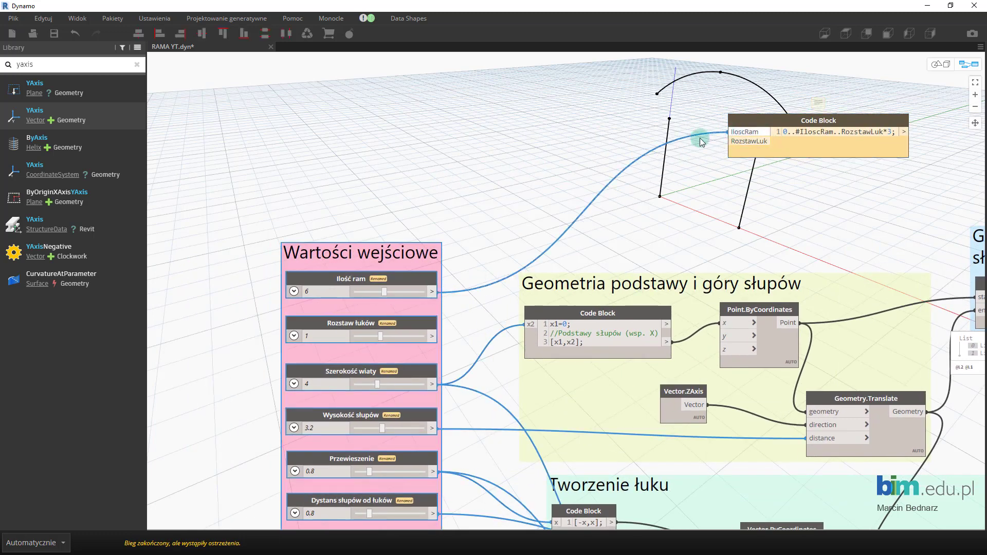
{"action": "left_click", "coordinate": [407, 346]}
{"action": "left_click_drag", "start_coordinate": [431, 335], "coordinate": [728, 141]}
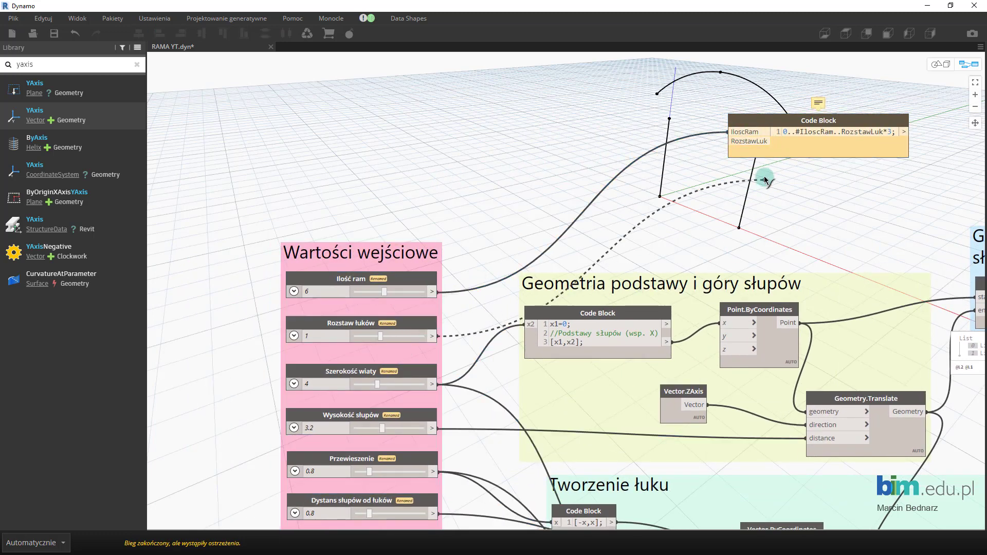
{"action": "left_click", "coordinate": [848, 195]}
{"action": "middle_click_drag", "start_coordinate": [847, 195], "coordinate": [649, 207]}
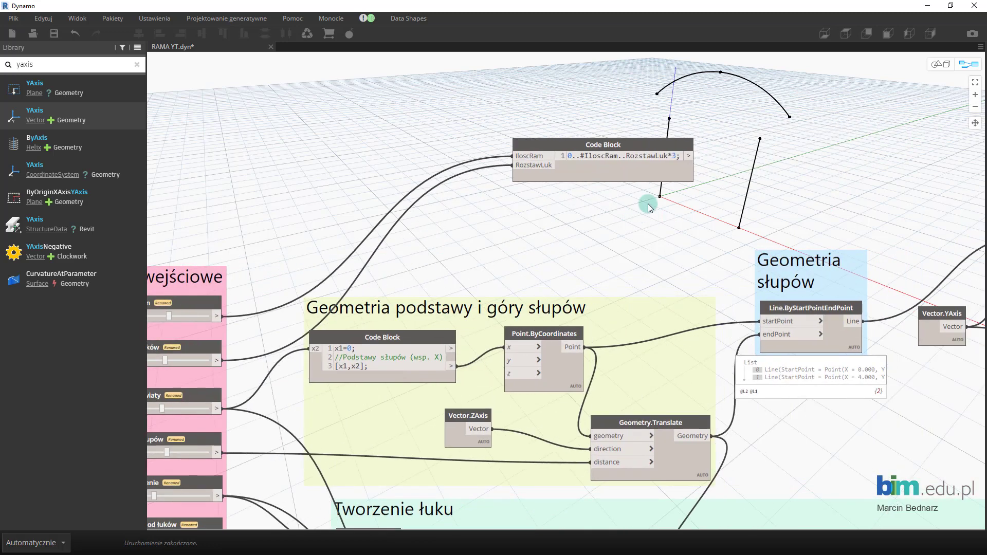
{"action": "left_click", "coordinate": [674, 171]}
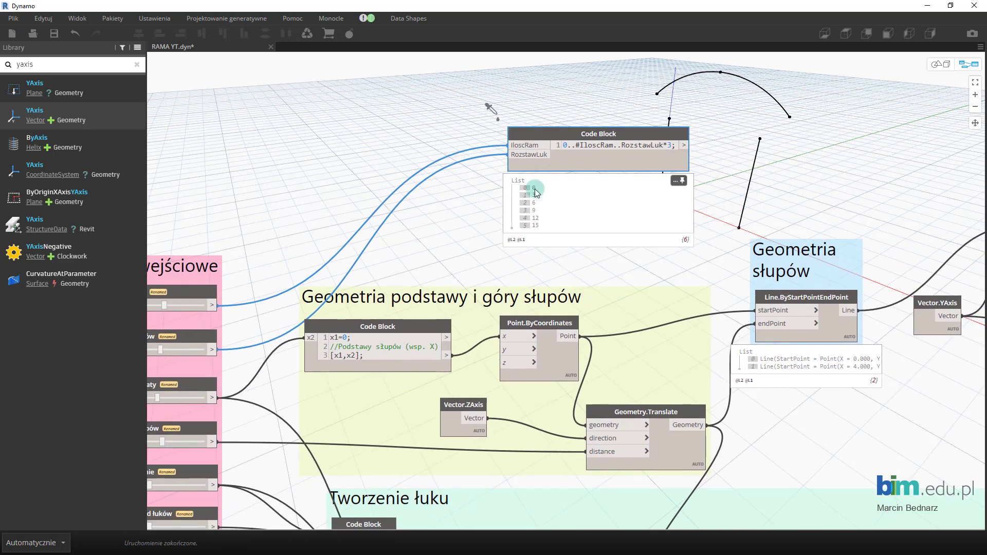
- Pan between the Wartości wejściowe sliders and the new code block
{"action": "middle_click_drag", "start_coordinate": [725, 191], "coordinate": [667, 195]}
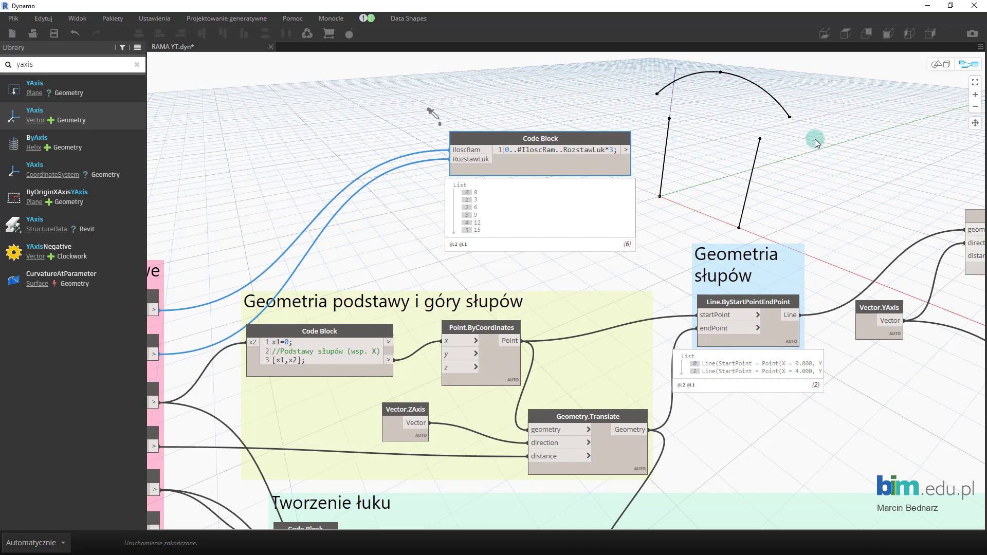
{"action": "middle_click_drag", "start_coordinate": [283, 203], "coordinate": [538, 175]}
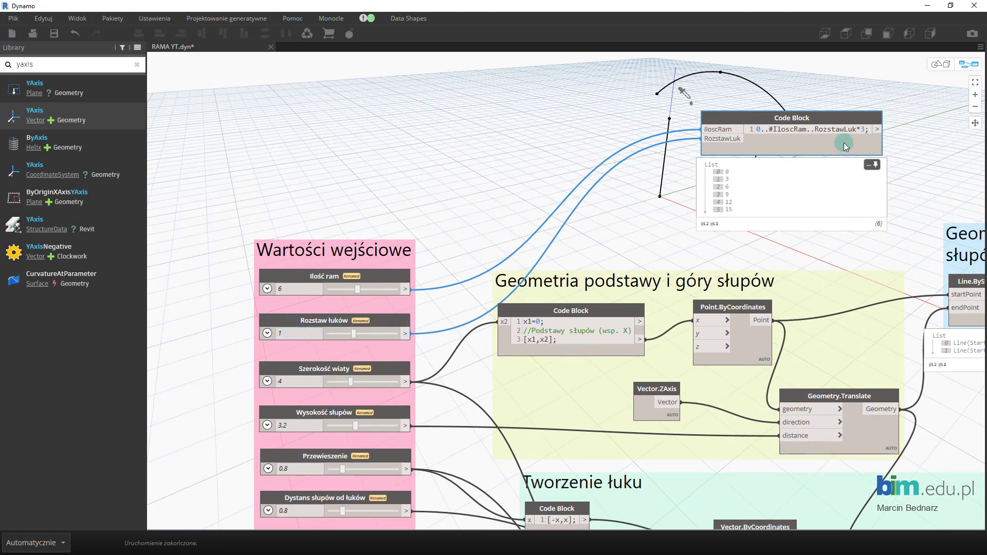
{"action": "left_click", "coordinate": [649, 96]}
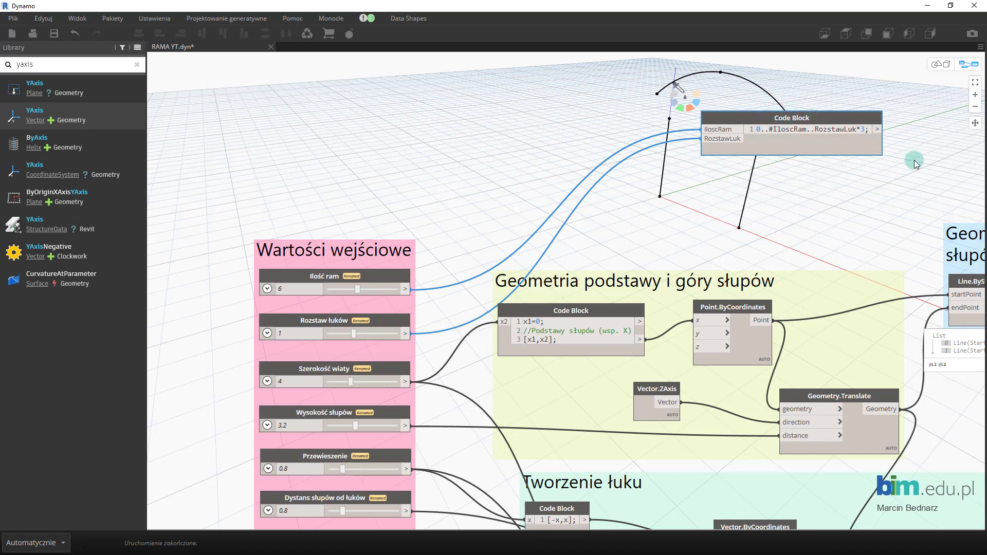
{"action": "middle_click_drag", "start_coordinate": [910, 157], "coordinate": [677, 157]}
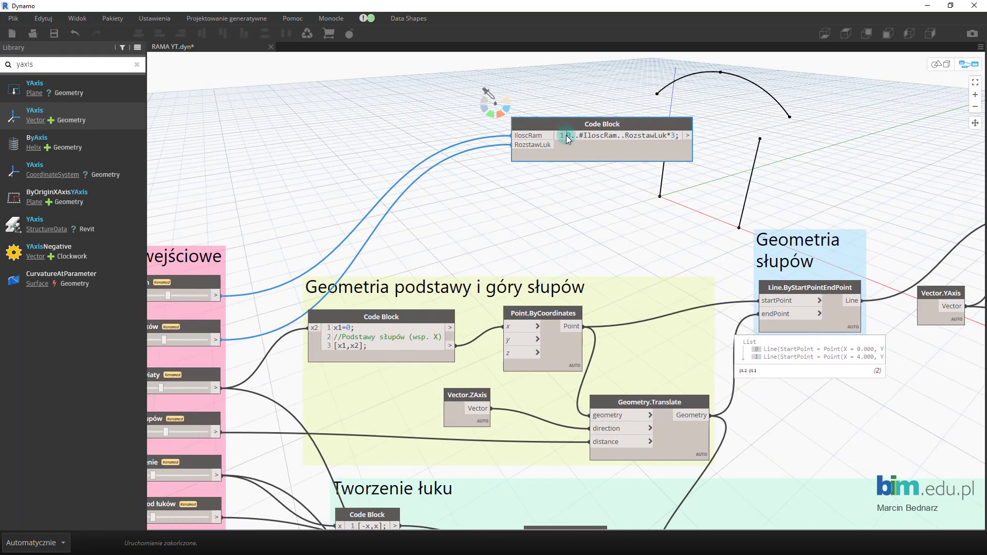
{"action": "scroll", "coordinate": [581, 171], "scroll_direction": "up", "scroll_amount": 2}
{"action": "scroll", "coordinate": [581, 171], "scroll_direction": "up", "scroll_amount": 1}
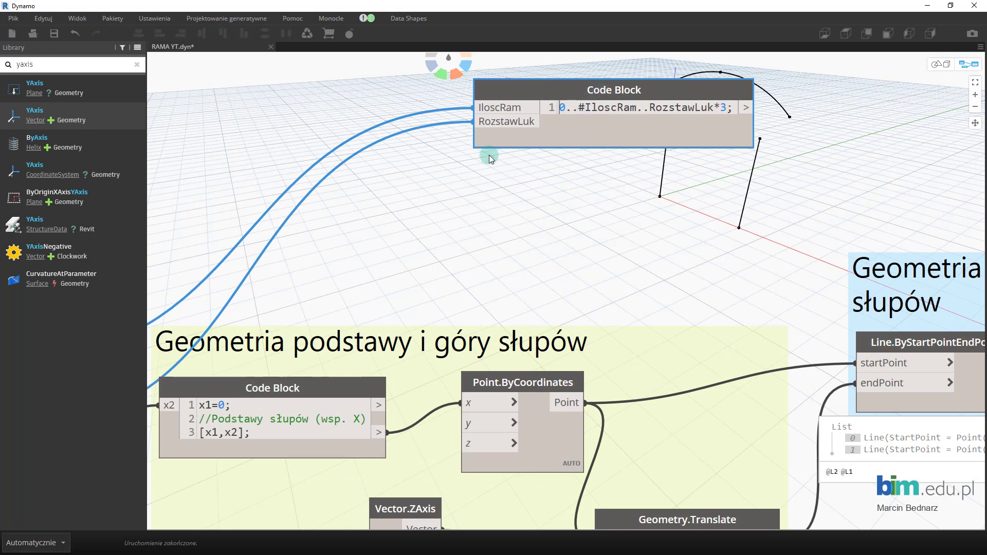
- Add the comment //Współrzędne Y Słupów above the expression and move the block up-left
{"action": "key", "text": "Return"}
{"action": "key", "text": "Up"}
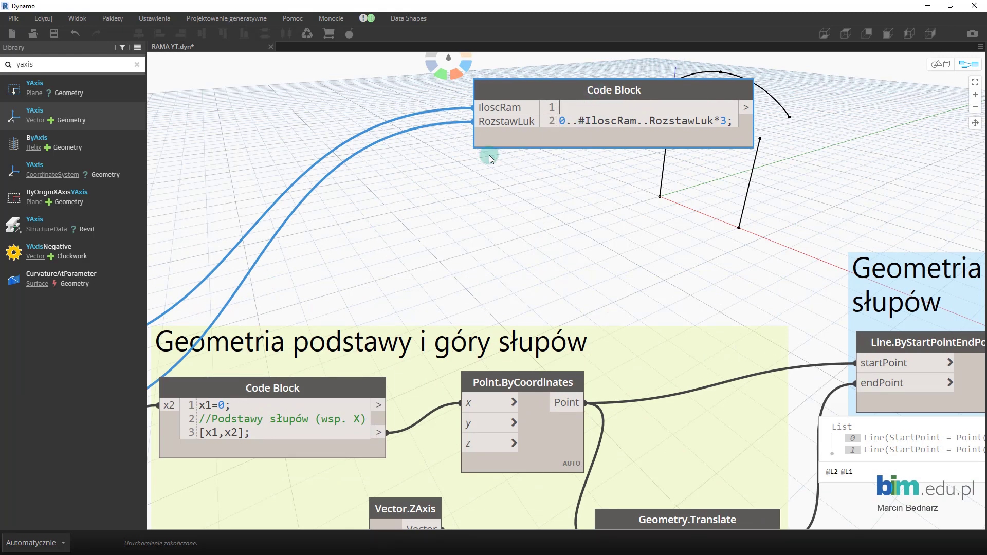
{"action": "type", "text": "//"}
{"action": "type", "text": "Współrzędne Y Słupó"}
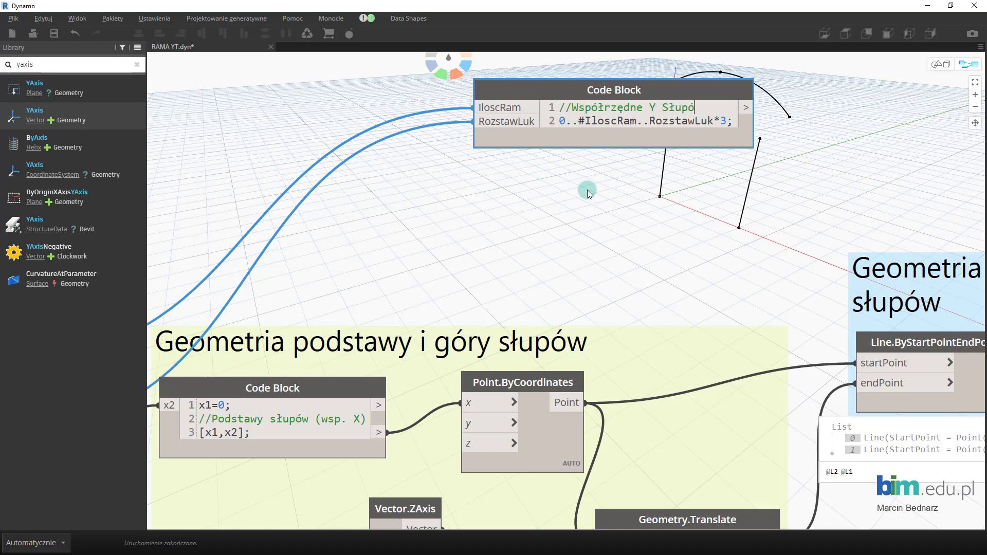
{"action": "type", "text": "w"}
{"action": "left_click", "coordinate": [562, 176]}
{"action": "scroll", "coordinate": [579, 223], "scroll_direction": "up", "scroll_amount": 2}
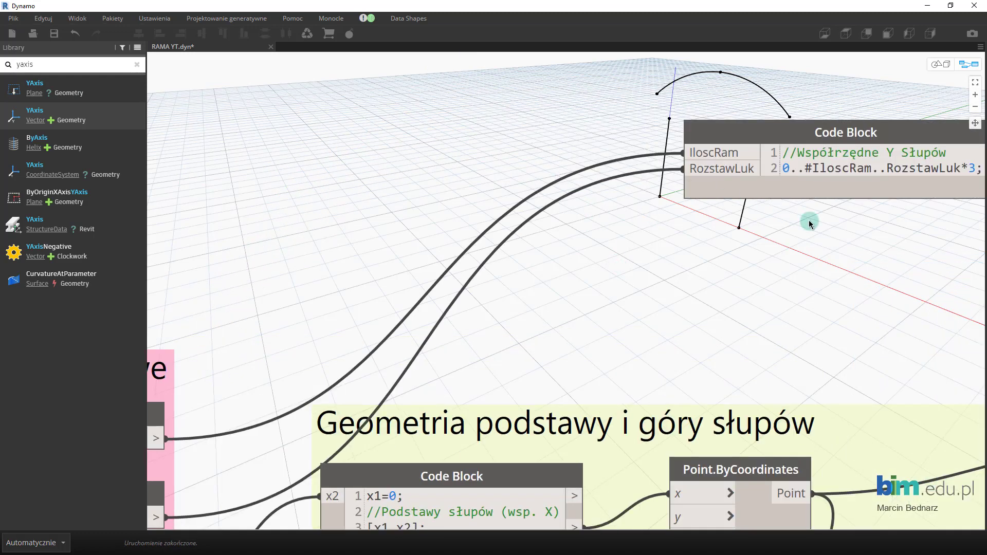
{"action": "scroll", "coordinate": [809, 220], "scroll_direction": "down", "scroll_amount": 2}
{"action": "scroll", "coordinate": [798, 212], "scroll_direction": "up", "scroll_amount": 1}
{"action": "scroll", "coordinate": [769, 220], "scroll_direction": "up", "scroll_amount": 1}
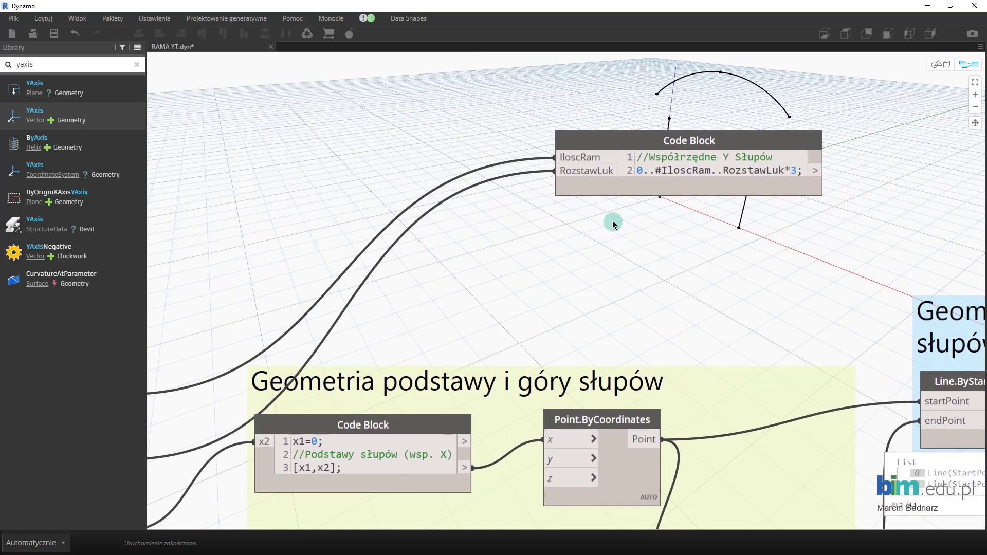
{"action": "left_click_drag", "start_coordinate": [628, 139], "coordinate": [529, 81]}
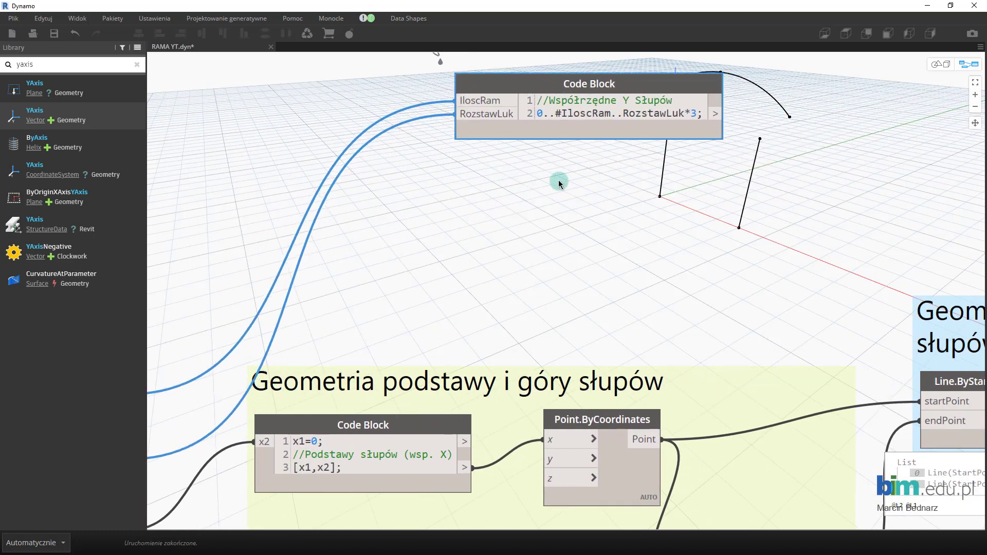
- Create a second Code Block containing the comment //Współrzędne Y Łuków
{"action": "double_click", "coordinate": [468, 201]}
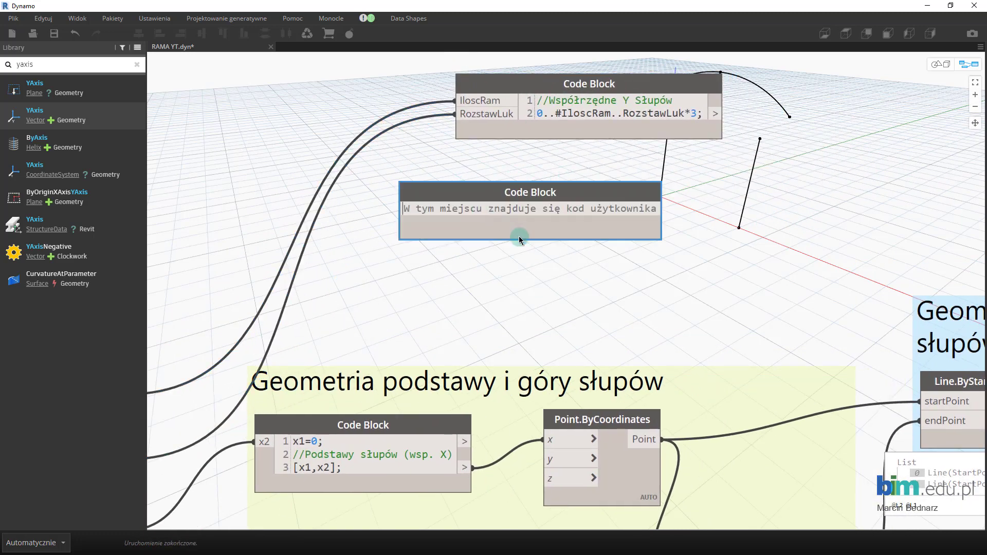
{"action": "left_click", "coordinate": [472, 206]}
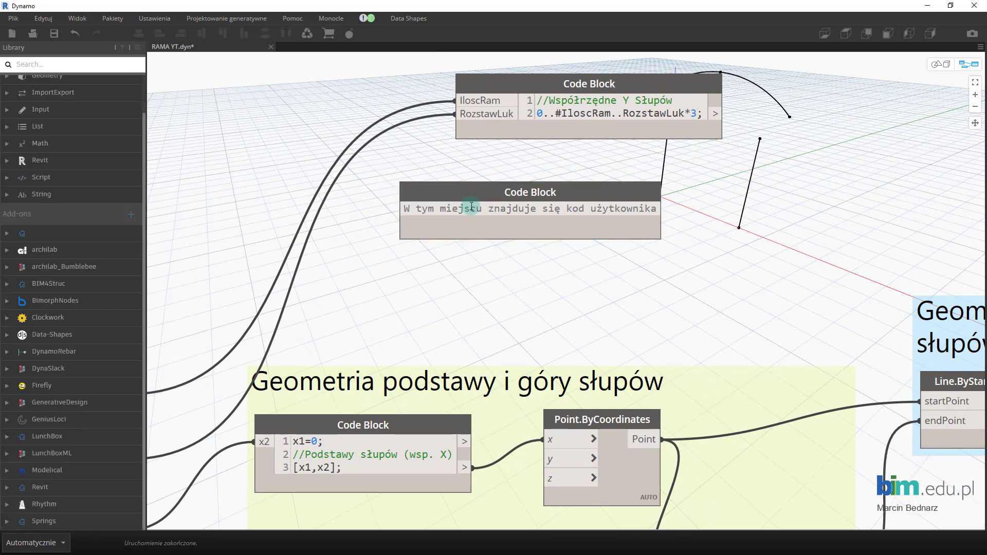
{"action": "type", "text": "/"}
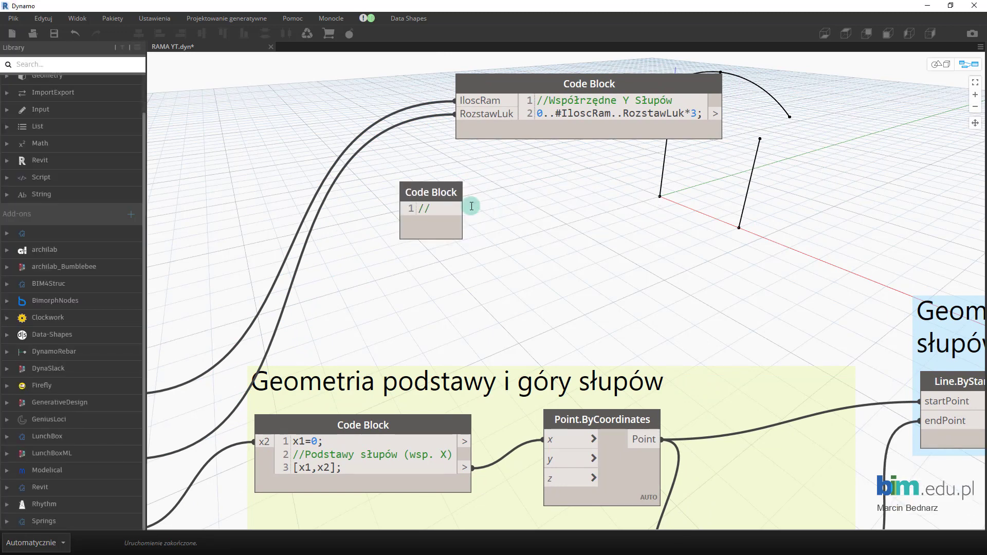
{"action": "type", "text": "Współrzę"}
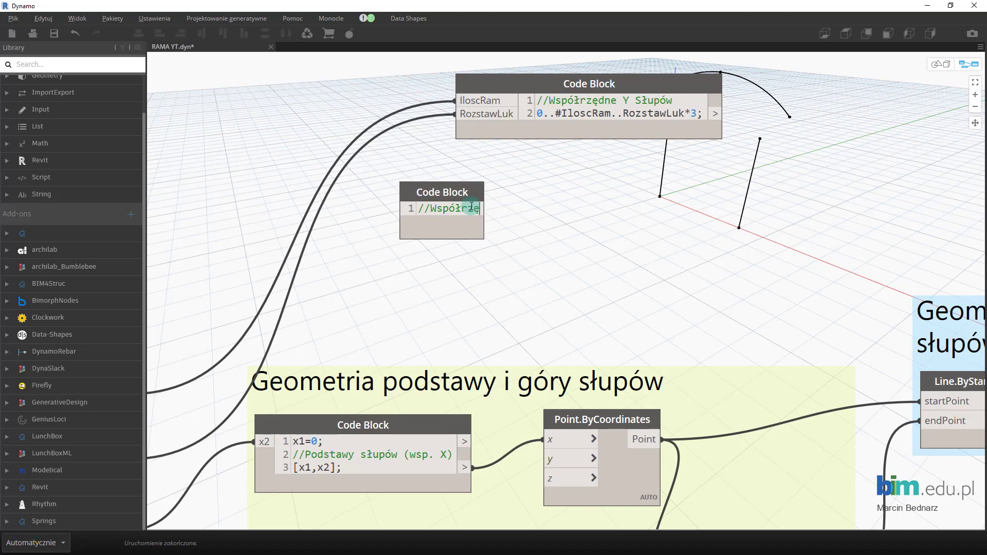
{"action": "type", "text": "dne Y "}
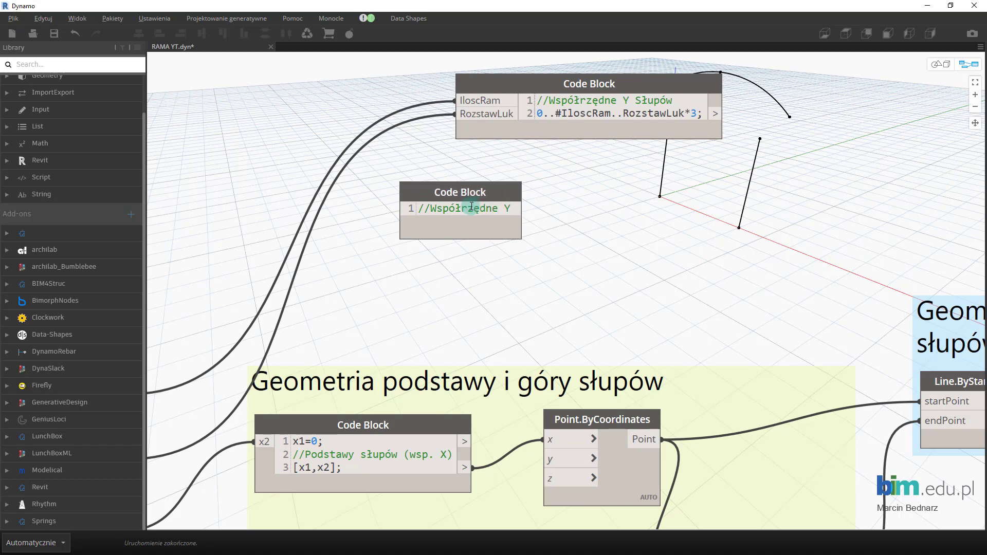
{"action": "type", "text": "ł"}
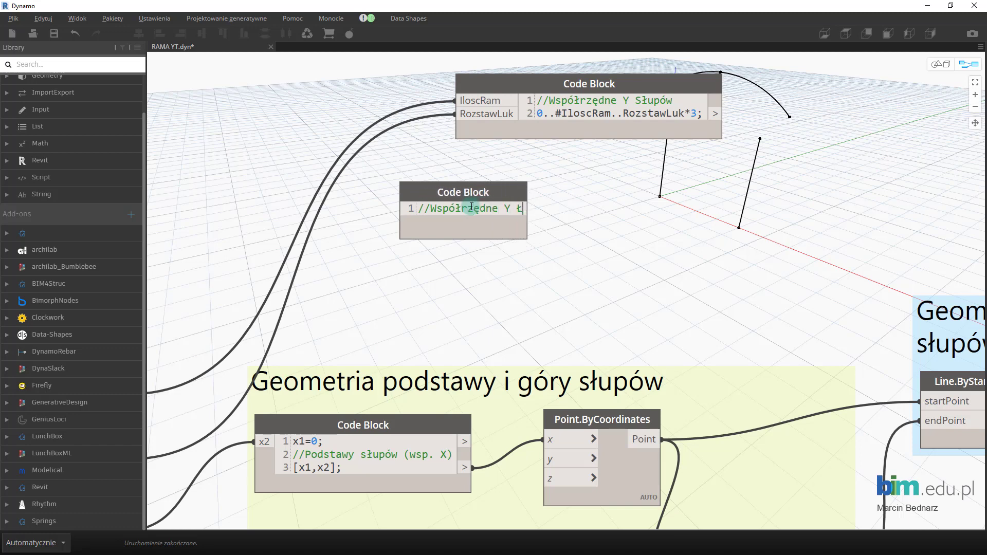
{"action": "type", "text": "uków"}
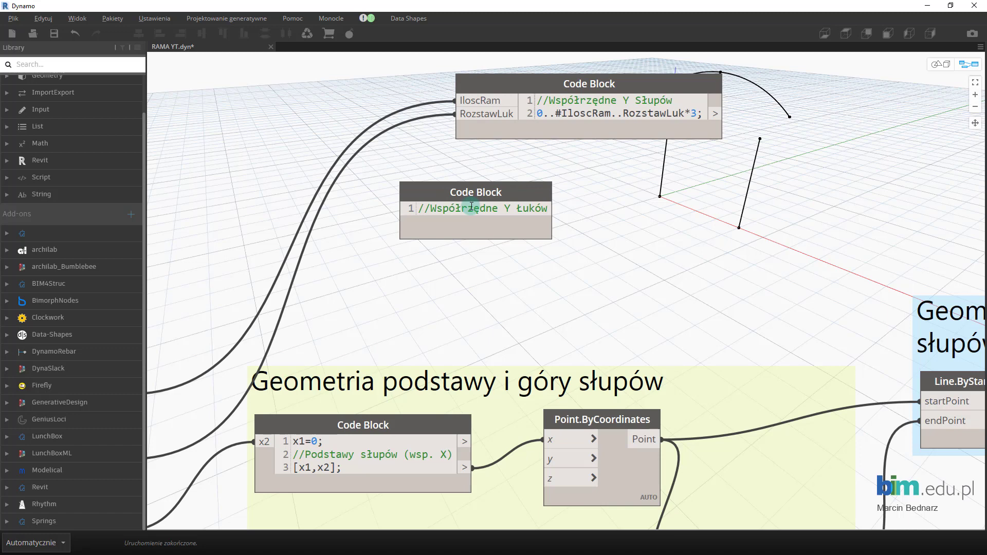
{"action": "left_click", "coordinate": [551, 220]}
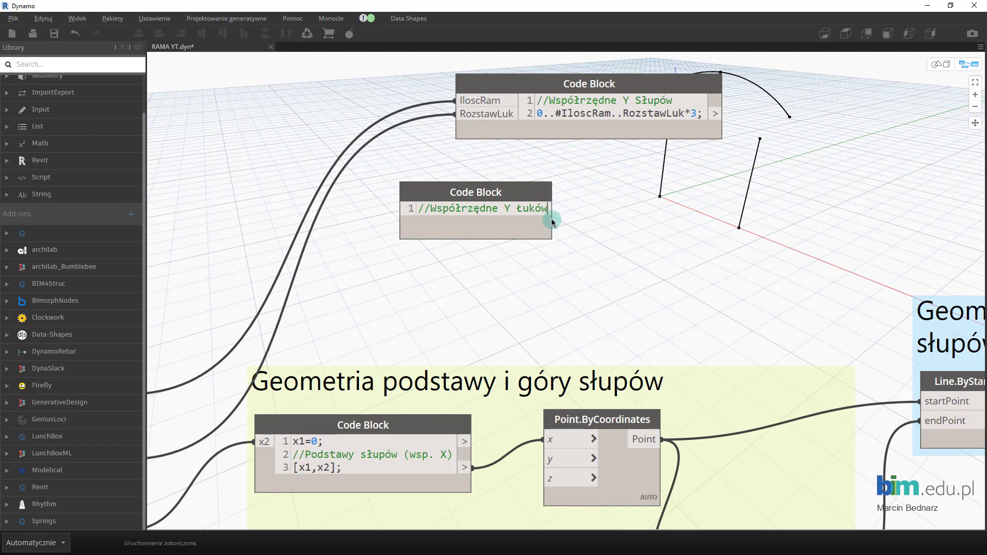
{"action": "middle_click_drag", "start_coordinate": [747, 225], "coordinate": [636, 244]}
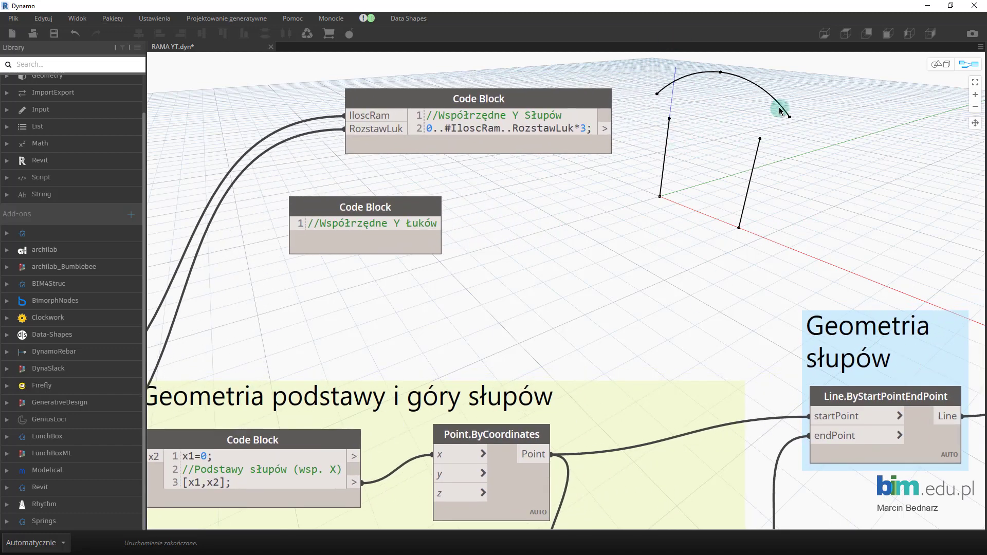
{"action": "middle_click_drag", "start_coordinate": [689, 110], "coordinate": [689, 128]}
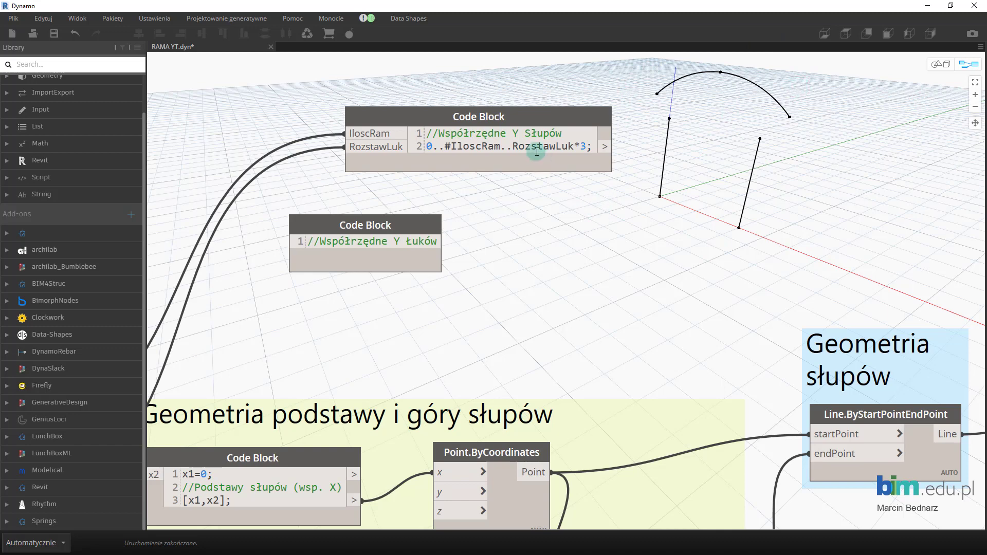
- Add line 2 -RozstawLuk..#(3*IloscRam)..RozstawLuk; to the arch block and commit it
{"action": "middle_click_drag", "start_coordinate": [511, 246], "coordinate": [565, 220]}
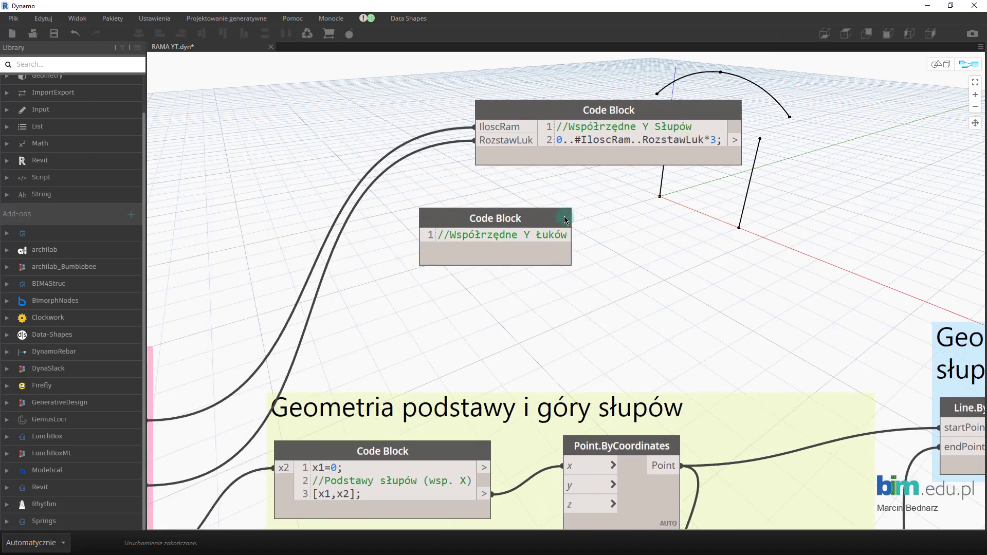
{"action": "middle_click_drag", "start_coordinate": [703, 216], "coordinate": [766, 215]}
{"action": "left_click_drag", "start_coordinate": [636, 243], "coordinate": [675, 244]}
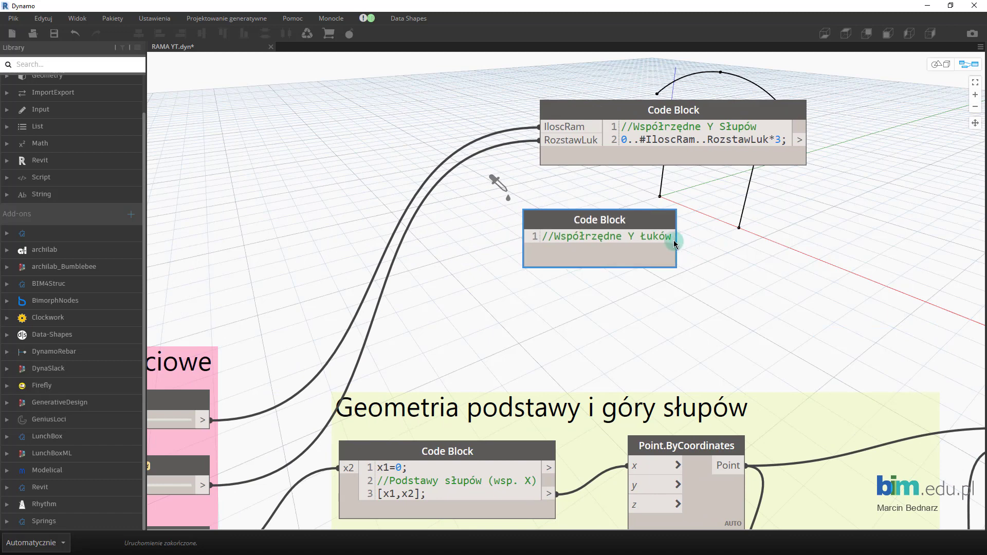
{"action": "left_click", "coordinate": [671, 236]}
{"action": "key", "text": "Return"}
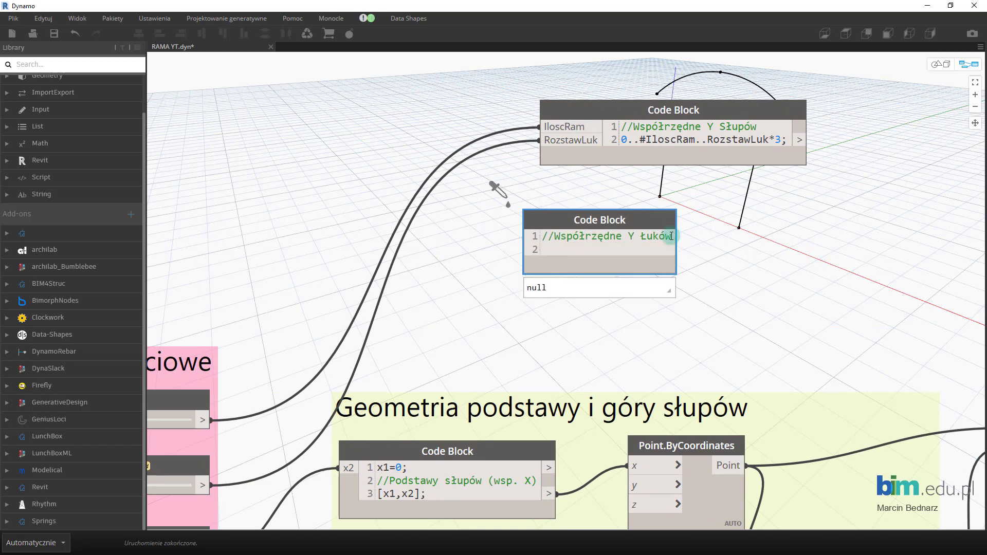
{"action": "type", "text": "-Ro"}
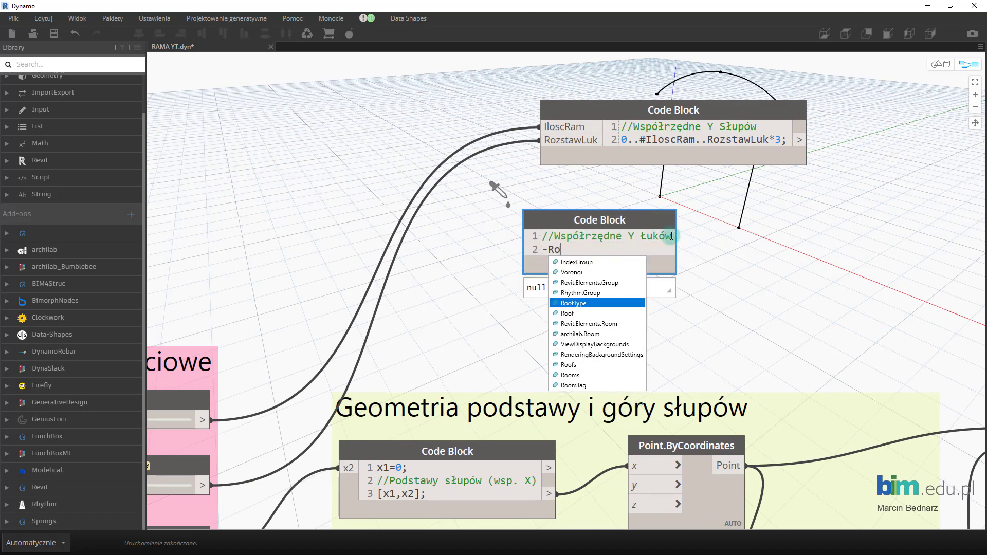
{"action": "type", "text": "zstawLuk"}
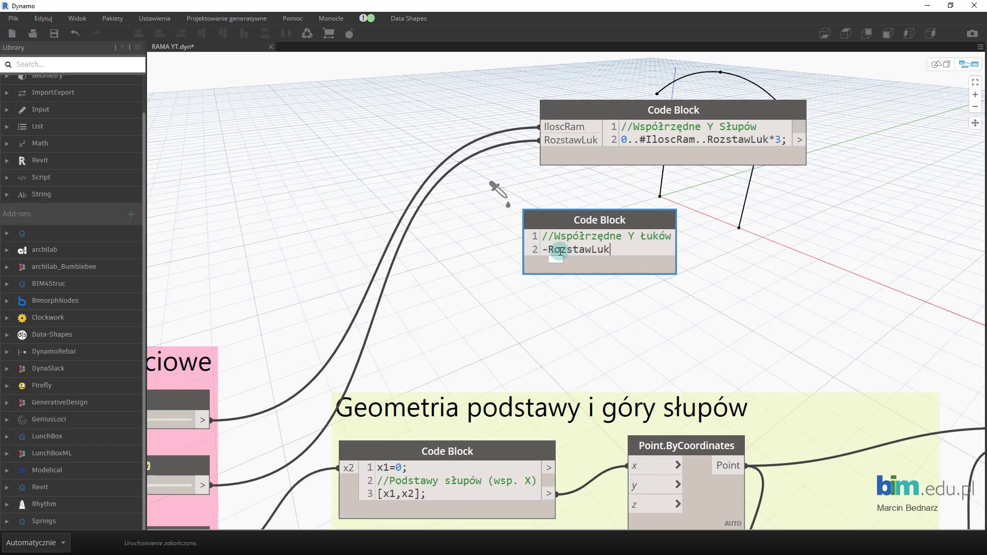
{"action": "left_click", "coordinate": [544, 251]}
{"action": "type", "text": "-RozstawLuk"}
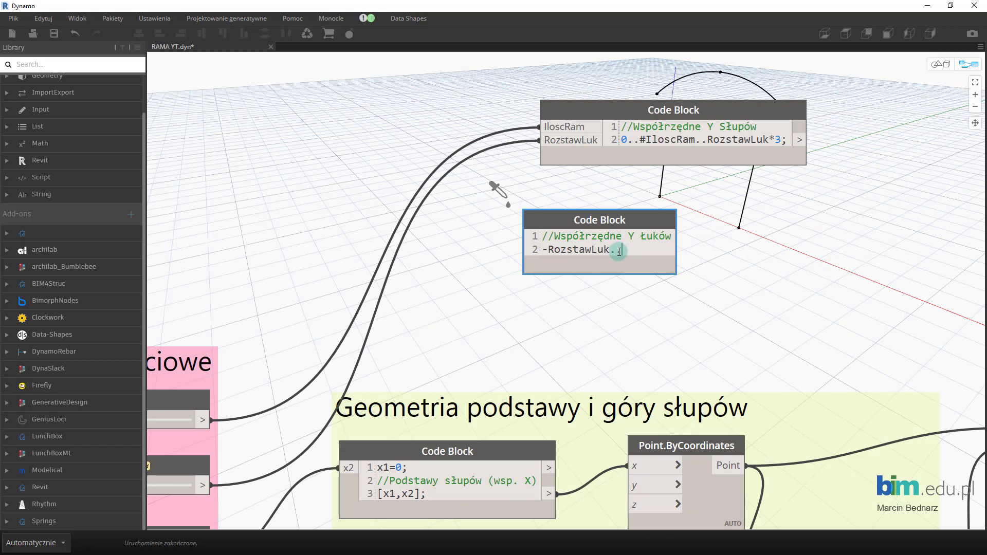
{"action": "type", "text": ".."}
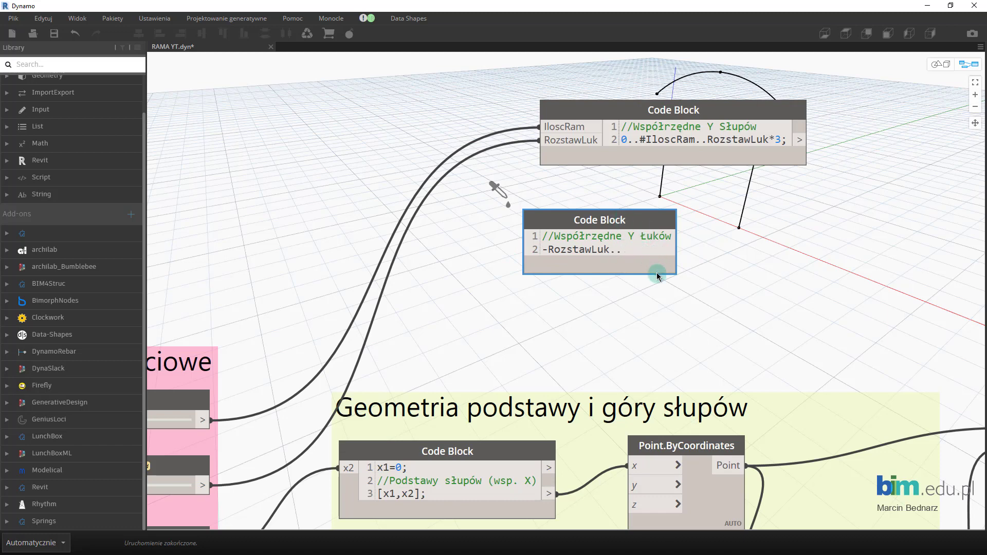
{"action": "type", "text": "#"}
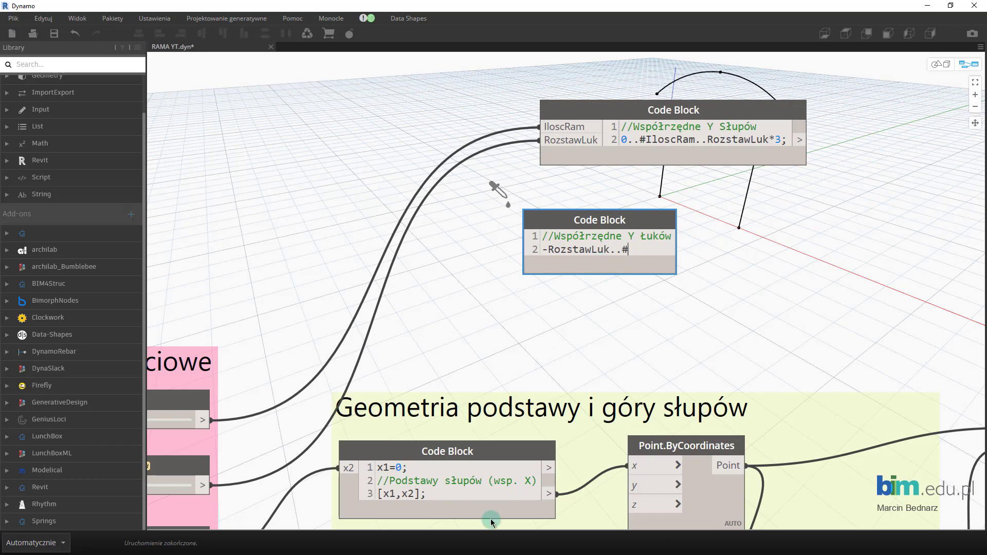
{"action": "type", "text": "(3"}
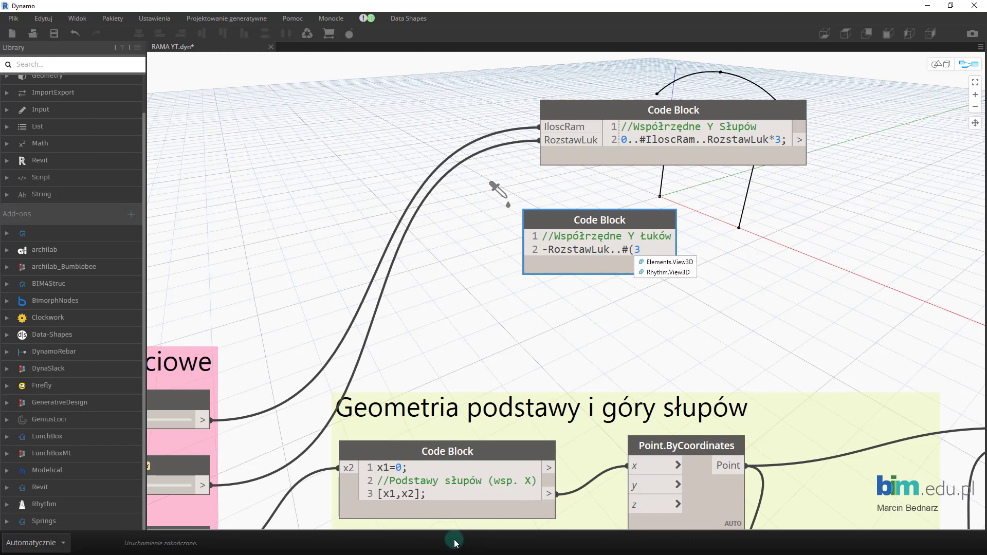
{"action": "type", "text": "*Ilos"}
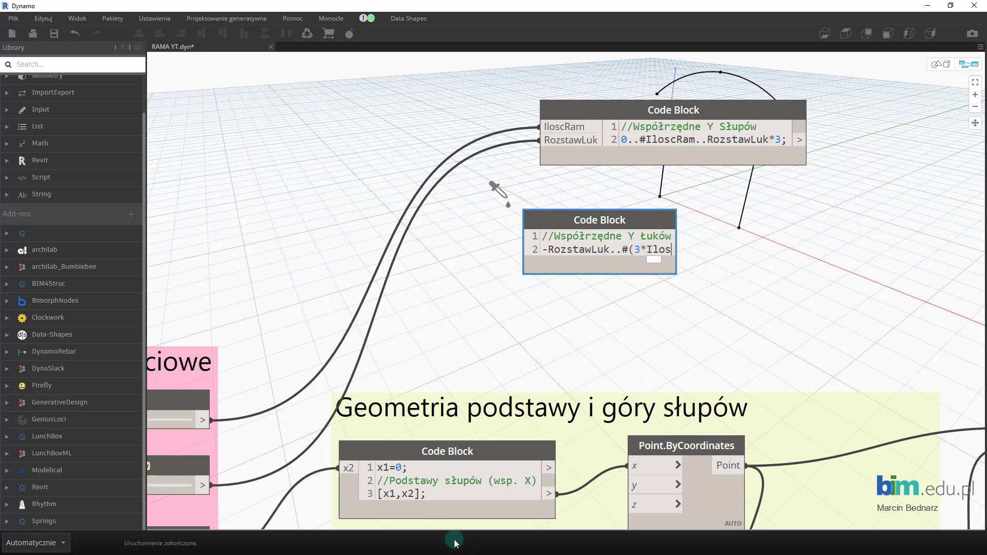
{"action": "type", "text": "cRam)"}
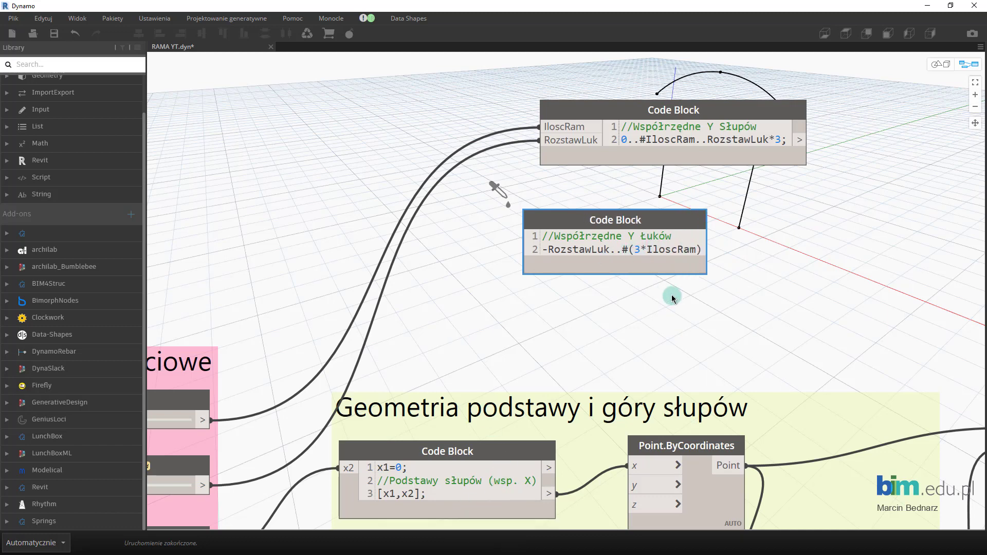
{"action": "type", "text": "..Roz"}
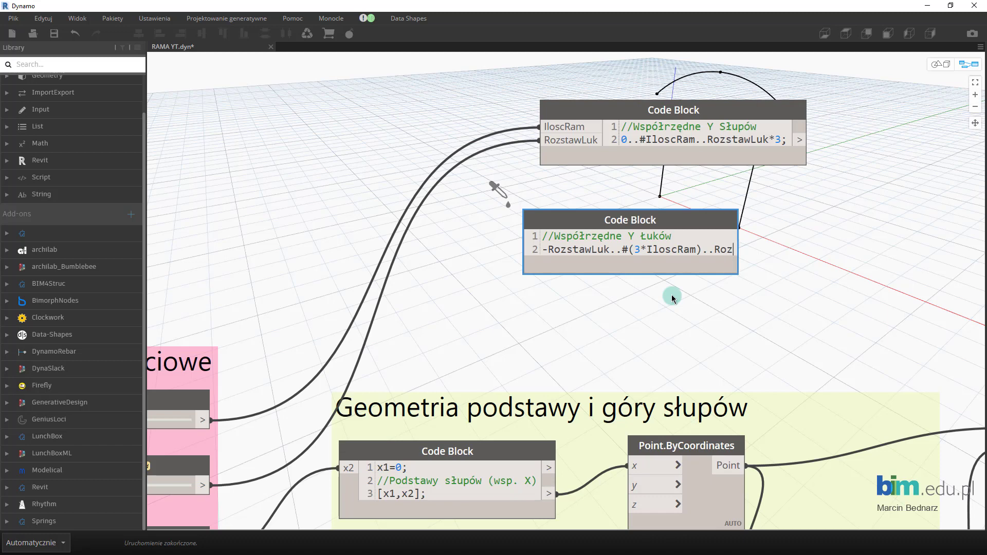
{"action": "type", "text": "stawLuk"}
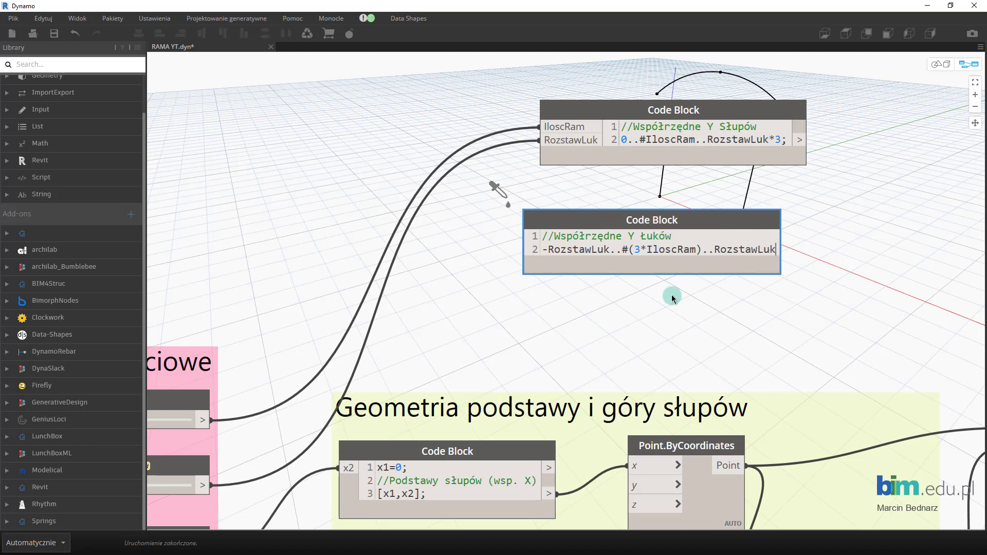
{"action": "type", "text": ";"}
{"action": "left_click", "coordinate": [902, 237]}
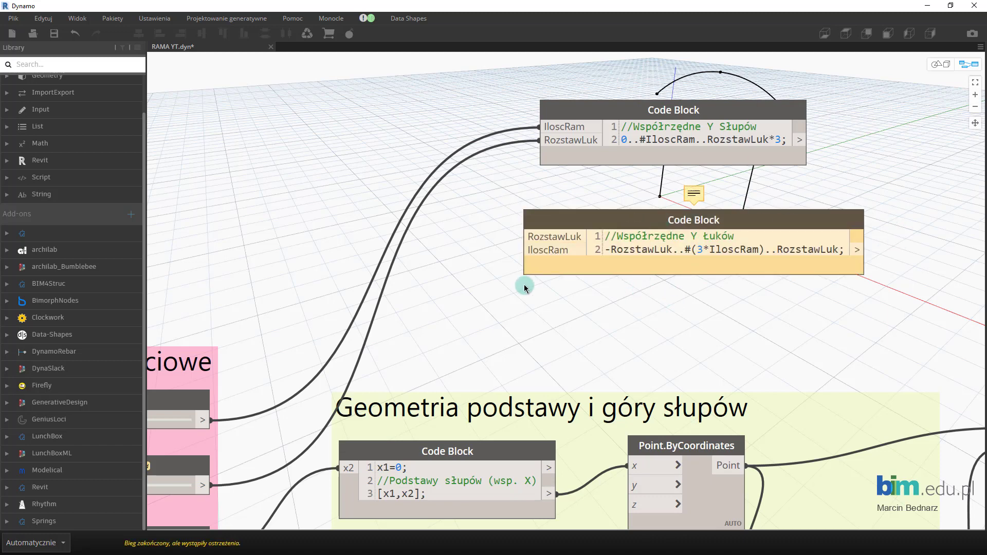
- Wire Ilość ram to IloscRam and Rozstaw łuków to RozstawLuk on the arch block
{"action": "middle_click_drag", "start_coordinate": [525, 285], "coordinate": [605, 298]}
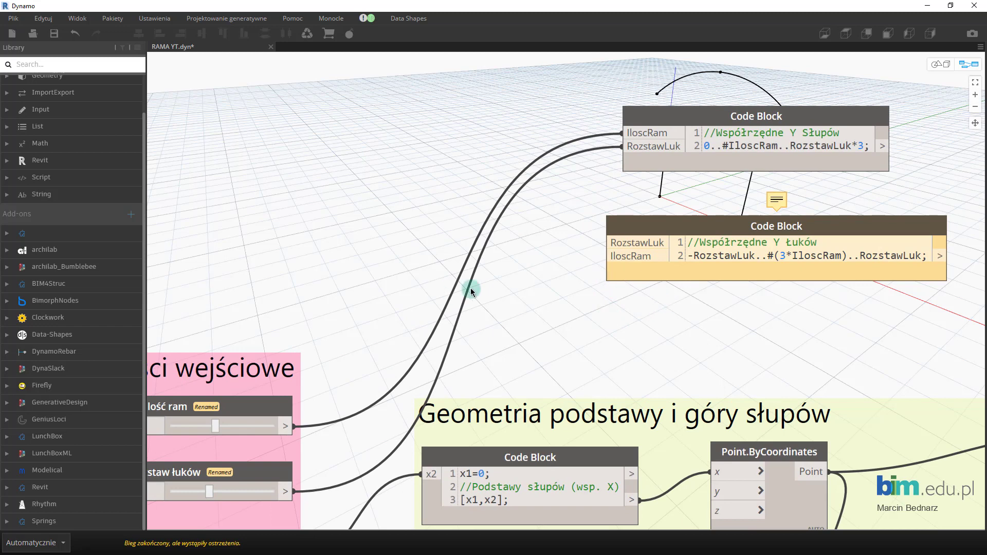
{"action": "middle_click_drag", "start_coordinate": [469, 286], "coordinate": [559, 275]}
{"action": "left_click_drag", "start_coordinate": [393, 419], "coordinate": [717, 242]}
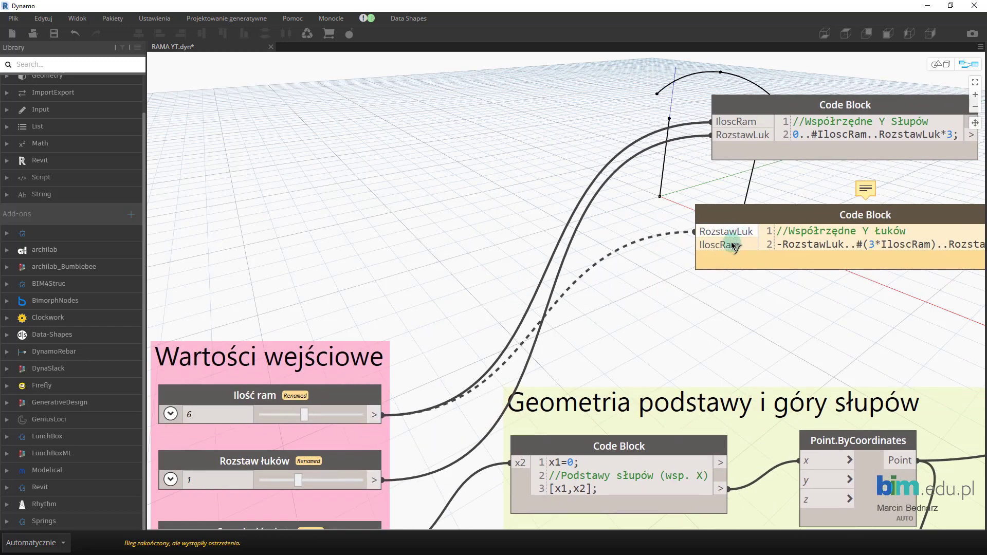
{"action": "left_click_drag", "start_coordinate": [383, 480], "coordinate": [719, 232]}
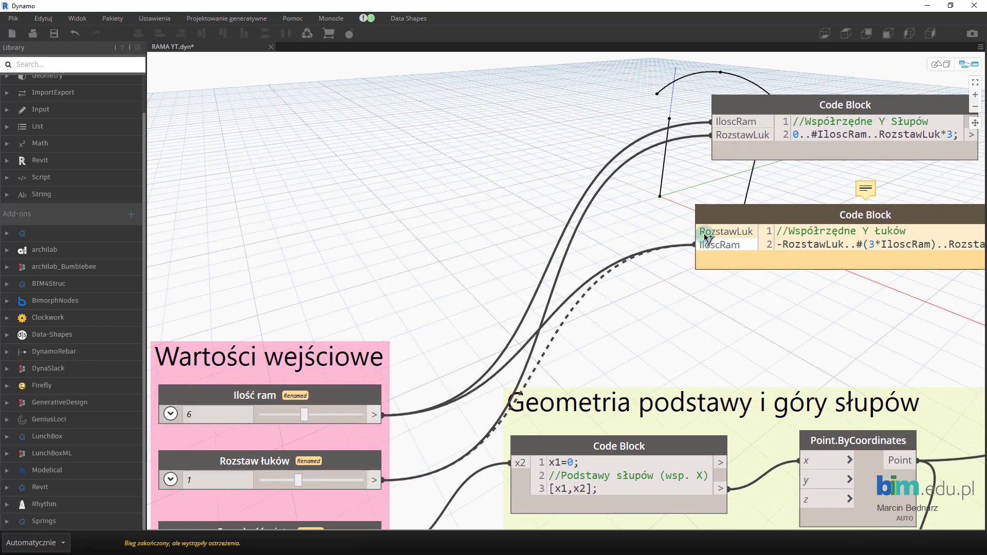
{"action": "middle_click_drag", "start_coordinate": [792, 302], "coordinate": [757, 278]}
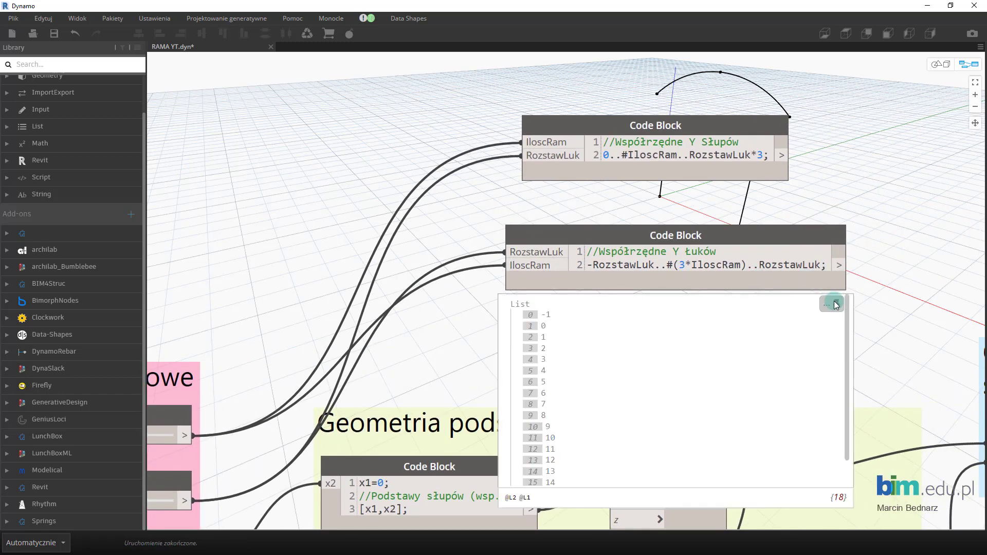
{"action": "left_click", "coordinate": [812, 280]}
- Compare the arch output (-1 to 16) and place the column block above it
{"action": "middle_click_drag", "start_coordinate": [878, 292], "coordinate": [819, 276]}
{"action": "scroll", "coordinate": [555, 389], "scroll_direction": "down", "scroll_amount": 2}
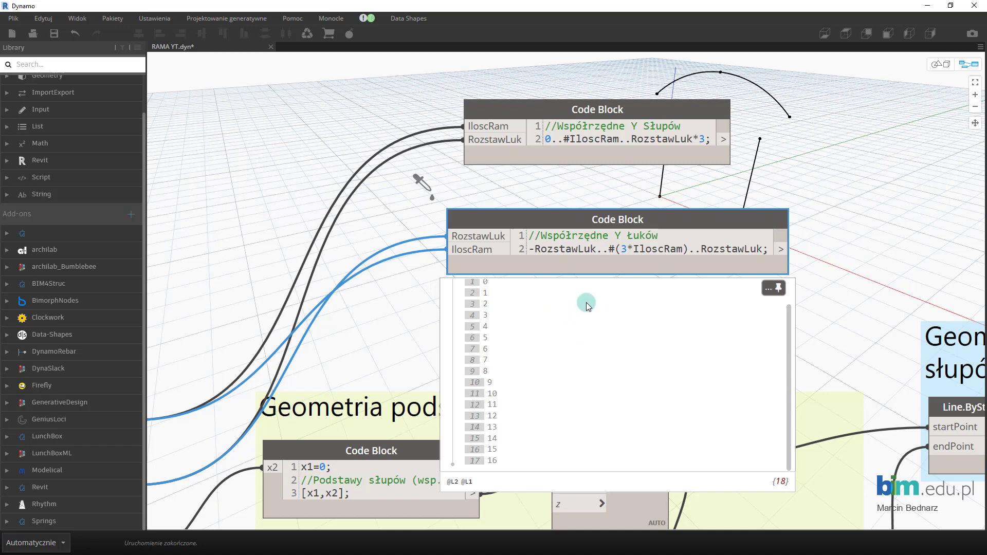
{"action": "scroll", "coordinate": [563, 343], "scroll_direction": "up", "scroll_amount": 2}
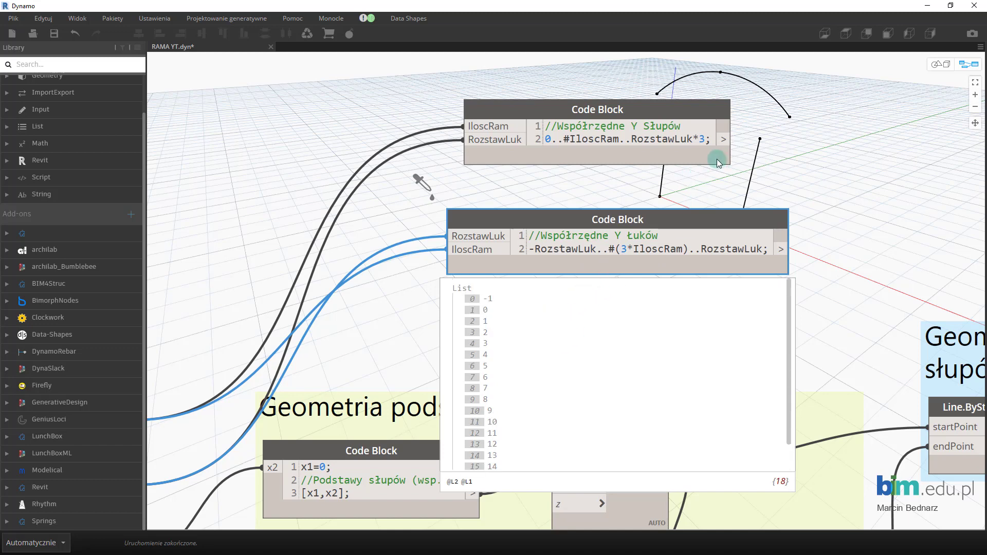
{"action": "left_click_drag", "start_coordinate": [671, 156], "coordinate": [669, 80]}
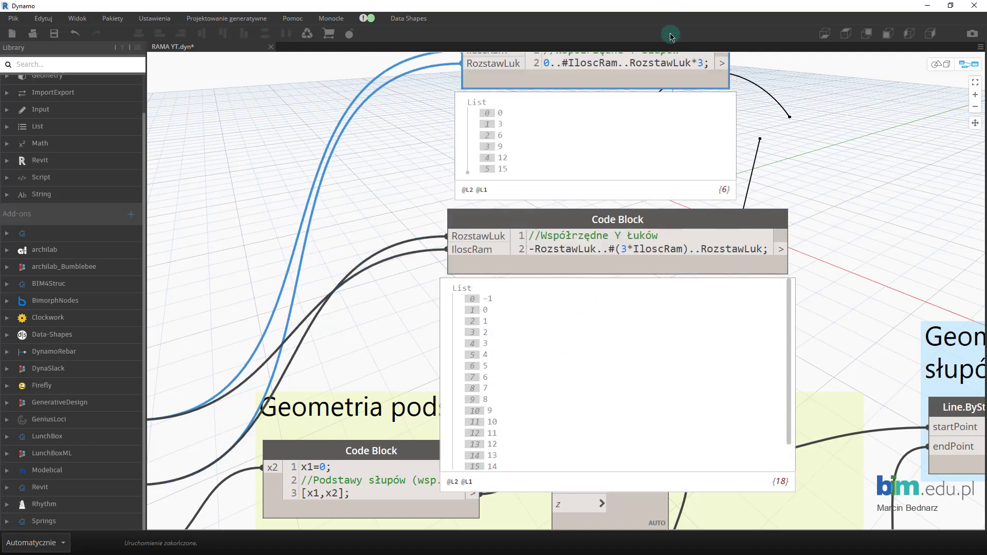
{"action": "middle_click_drag", "start_coordinate": [386, 137], "coordinate": [385, 176]}
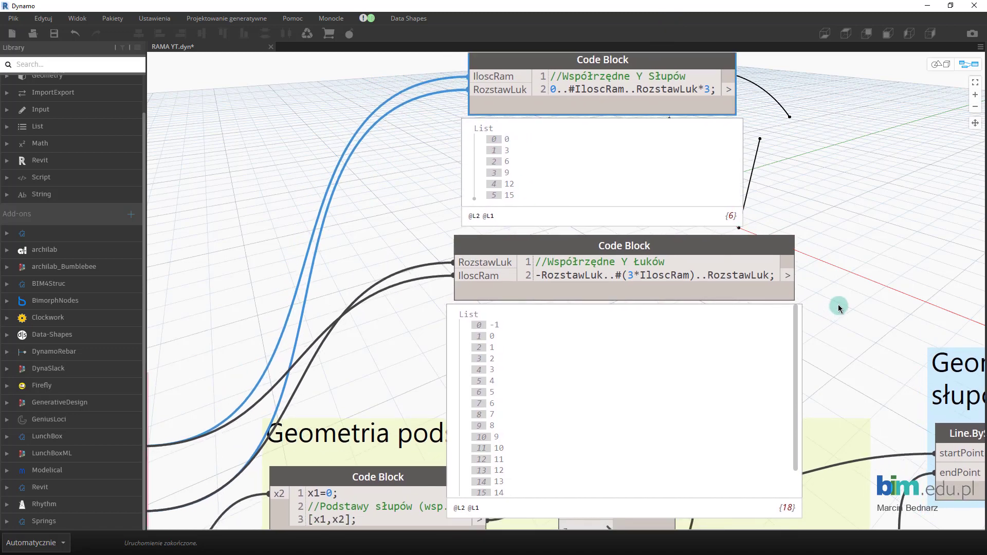
{"action": "middle_click_drag", "start_coordinate": [839, 308], "coordinate": [838, 288]}
{"action": "scroll", "coordinate": [616, 370], "scroll_direction": "down", "scroll_amount": 1}
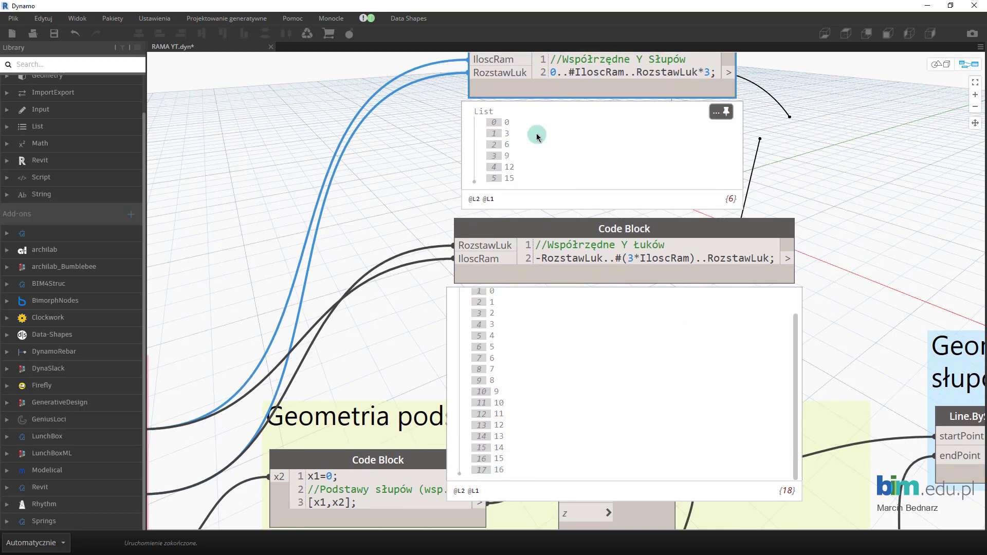
{"action": "mouse_move", "coordinate": [602, 162]}
{"action": "middle_click_drag", "start_coordinate": [777, 297], "coordinate": [639, 376]}
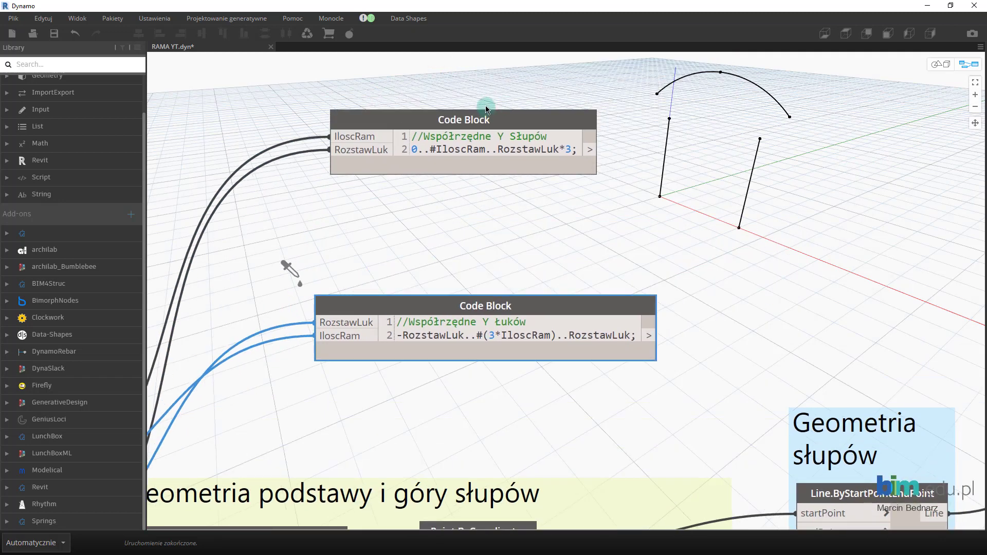
- Align both coordinate blocks and group them titled 'Rozstawy łuków i słupów'
{"action": "mouse_move", "coordinate": [488, 176]}
{"action": "left_mouse_down"}
{"action": "mouse_move", "coordinate": [525, 192]}
{"action": "mouse_move", "coordinate": [537, 247]}
{"action": "left_mouse_up"}
{"action": "left_click_drag", "start_coordinate": [524, 306], "coordinate": [581, 268]}
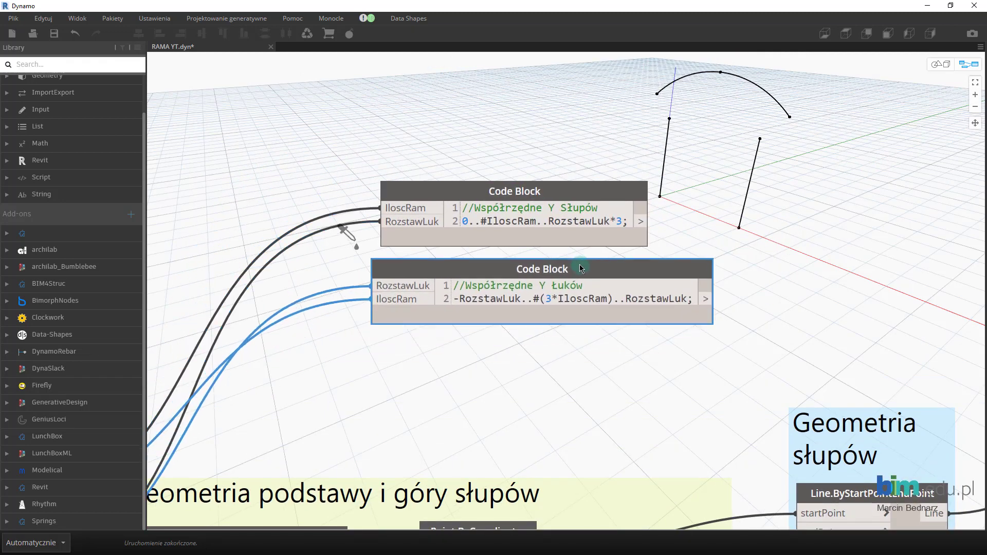
{"action": "left_click", "coordinate": [713, 354]}
{"action": "left_click_drag", "start_coordinate": [725, 372], "coordinate": [458, 154]}
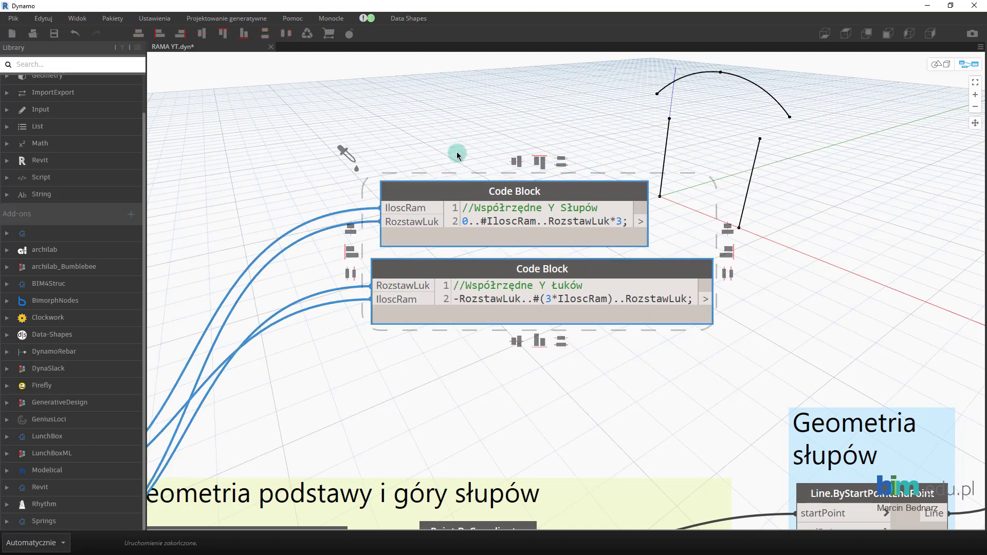
{"action": "key", "text": "ctrl+g"}
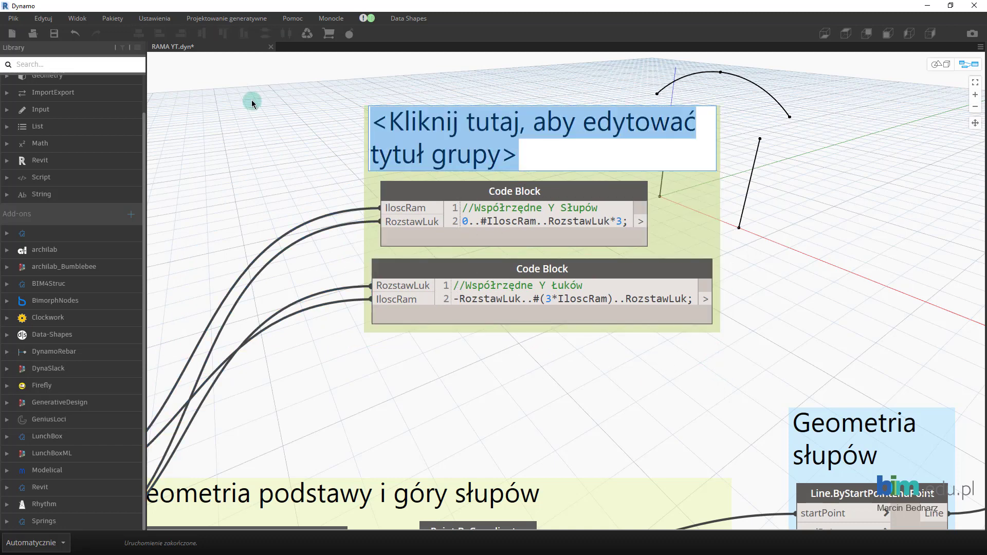
{"action": "type", "text": "Rozstawy"}
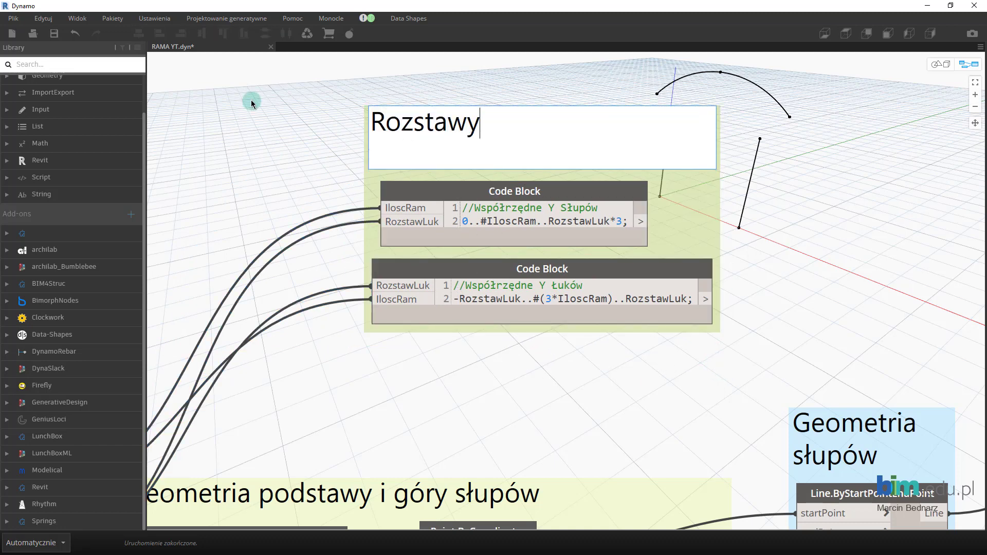
{"action": "type", "text": " łuków i słu"}
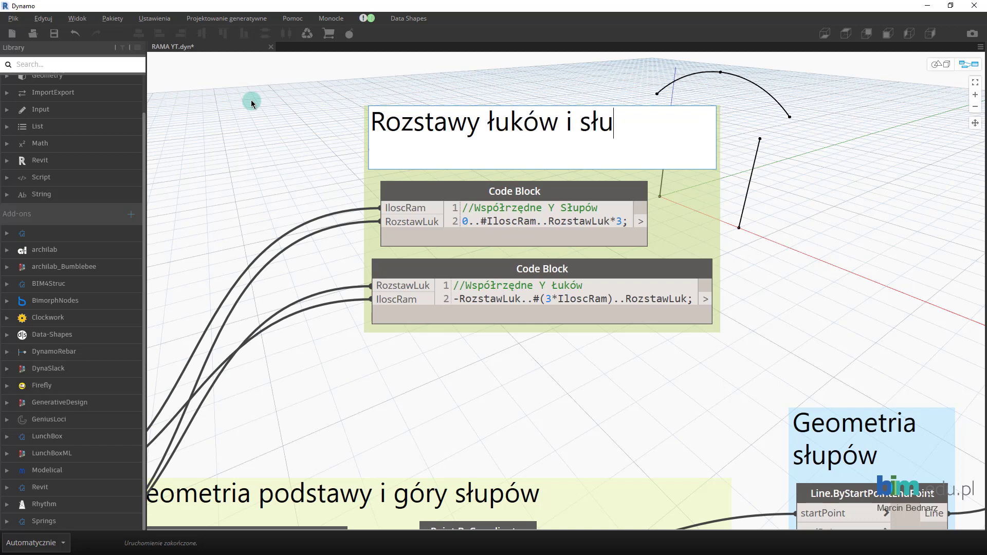
{"action": "type", "text": "pów"}
{"action": "left_click", "coordinate": [825, 229]}
- Rearrange the two Geometry.Translate nodes with Vector.YAxis beside them
{"action": "scroll", "coordinate": [689, 213], "scroll_direction": "down", "scroll_amount": 4}
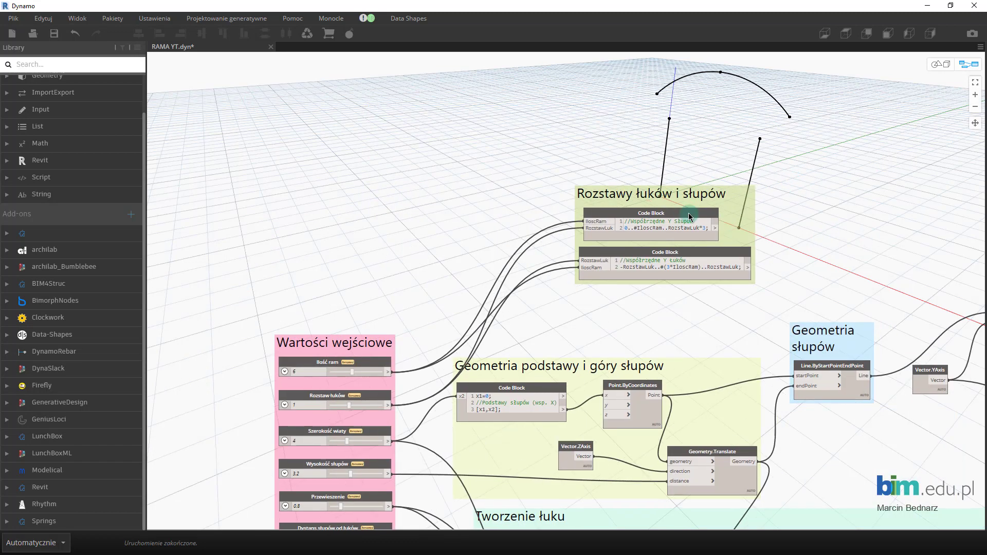
{"action": "scroll", "coordinate": [711, 213], "scroll_direction": "down", "scroll_amount": 1}
{"action": "left_click_drag", "start_coordinate": [772, 273], "coordinate": [835, 200]}
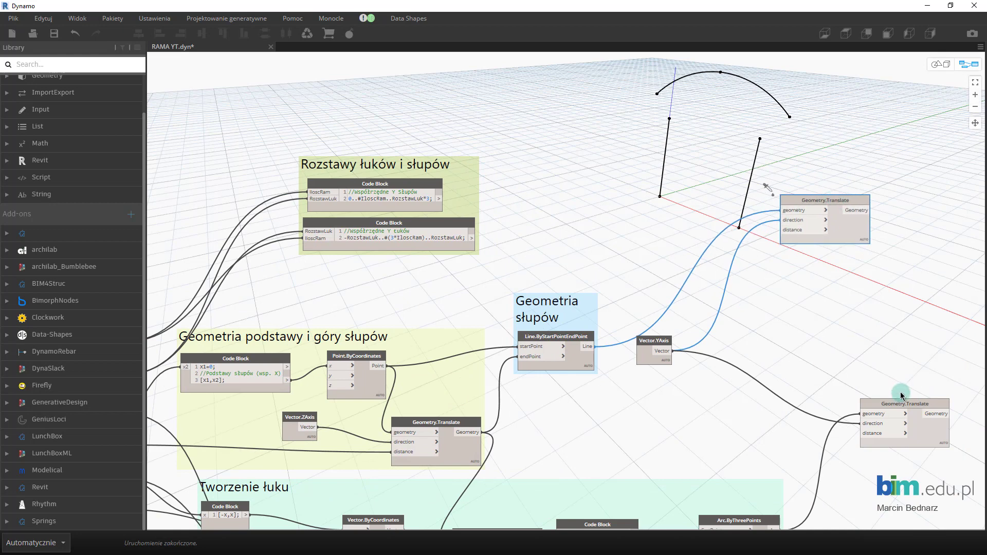
{"action": "mouse_move", "coordinate": [897, 402]}
{"action": "left_mouse_down"}
{"action": "mouse_move", "coordinate": [843, 304]}
{"action": "mouse_move", "coordinate": [828, 250]}
{"action": "left_mouse_up"}
{"action": "scroll", "coordinate": [704, 288], "scroll_direction": "up", "scroll_amount": 2}
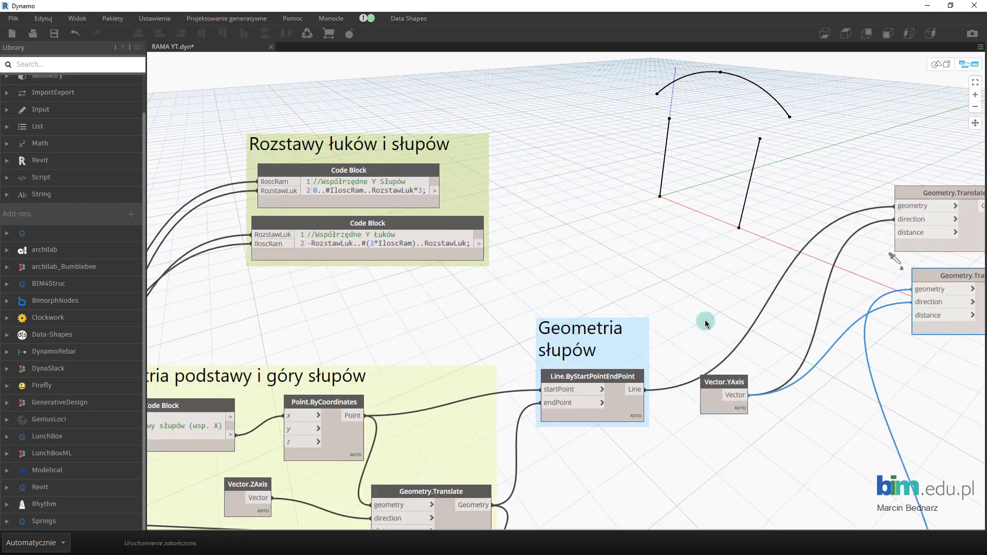
{"action": "left_click_drag", "start_coordinate": [737, 388], "coordinate": [835, 280]}
{"action": "middle_click_drag", "start_coordinate": [750, 227], "coordinate": [663, 239]}
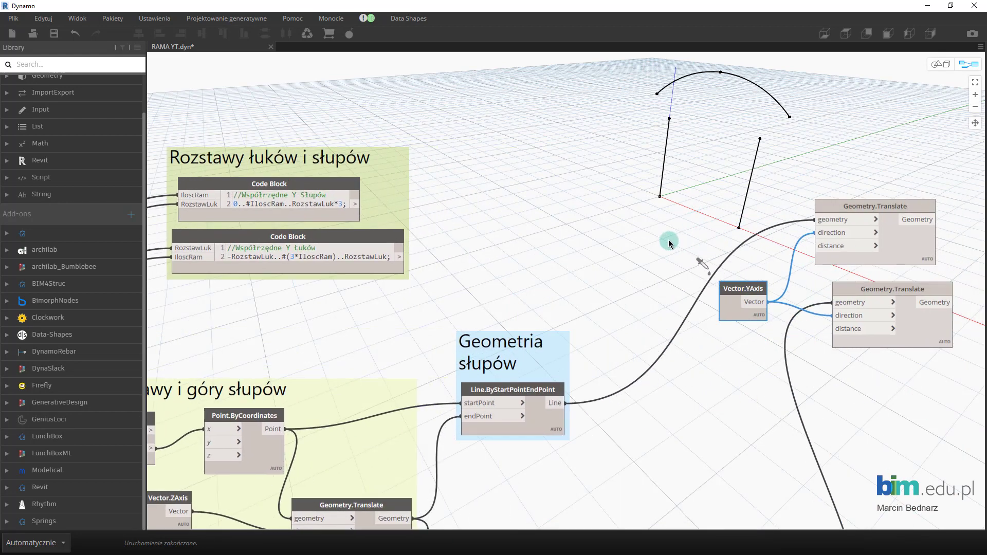
{"action": "left_click", "coordinate": [776, 222]}
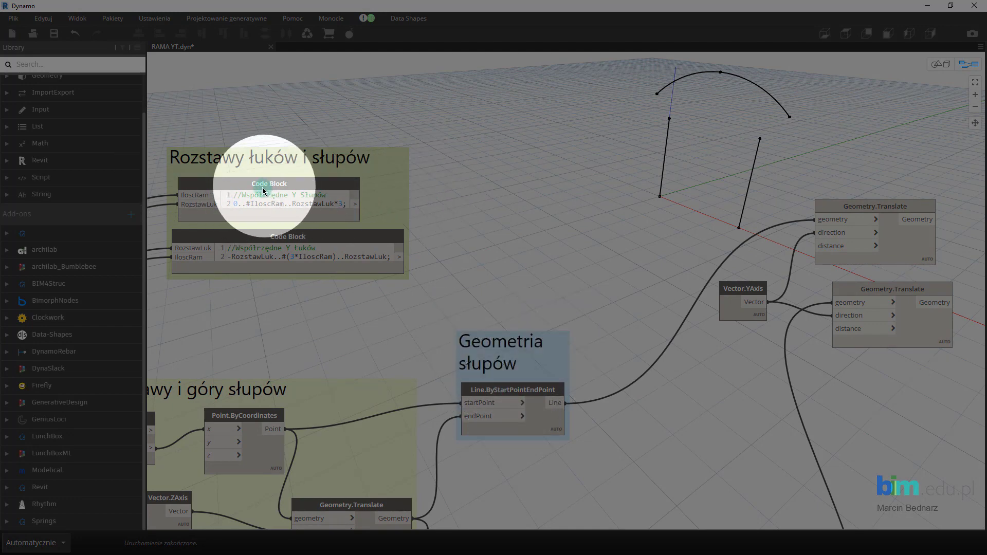
- Wire column Y coordinates to the upper Translate distance and arch Y coordinates to the lower
{"action": "middle_click_drag", "start_coordinate": [706, 438], "coordinate": [596, 261]}
{"action": "scroll", "coordinate": [595, 261], "scroll_direction": "down", "scroll_amount": 2}
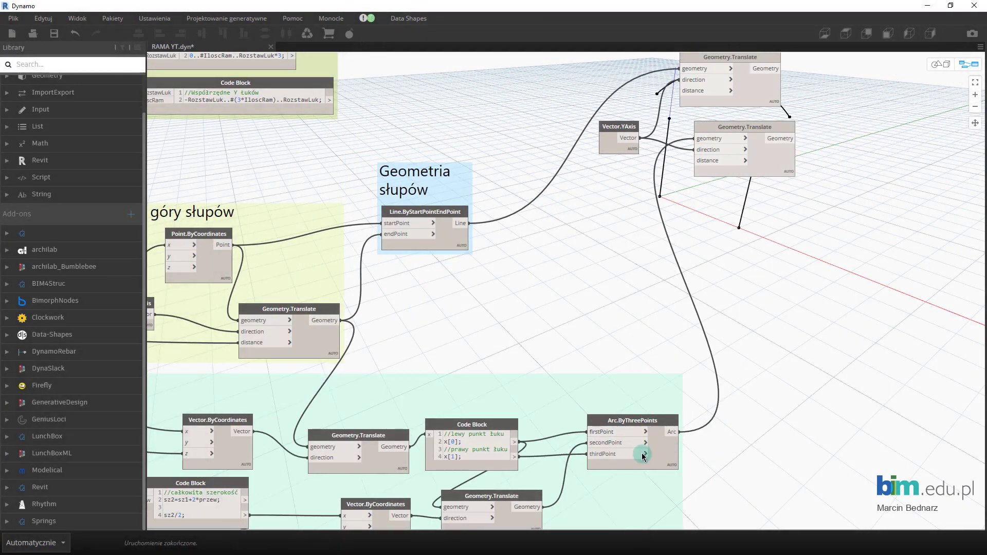
{"action": "middle_click_drag", "start_coordinate": [302, 115], "coordinate": [374, 174]}
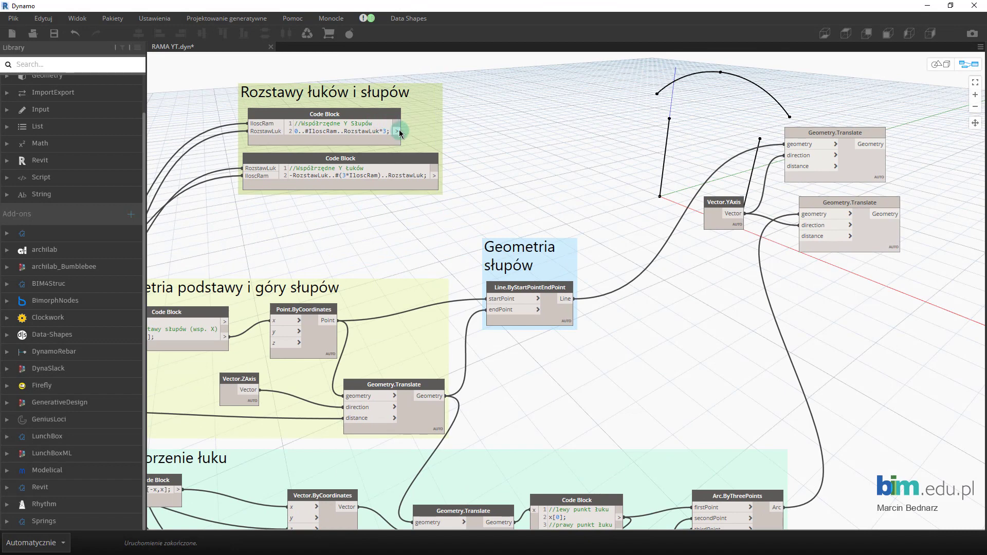
{"action": "left_click_drag", "start_coordinate": [398, 131], "coordinate": [796, 173]}
{"action": "left_click", "coordinate": [796, 169]}
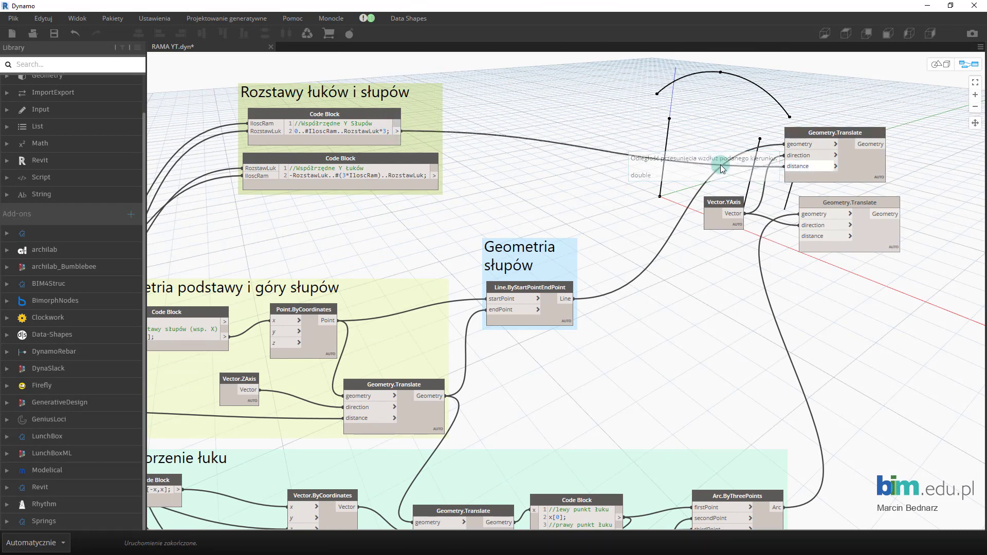
{"action": "middle_click_drag", "start_coordinate": [596, 119], "coordinate": [562, 209]}
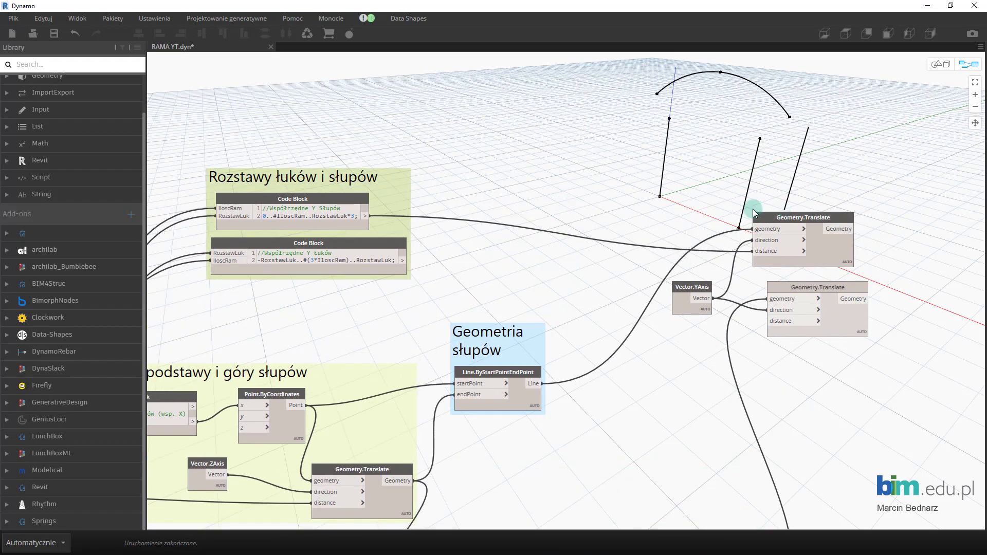
{"action": "left_click", "coordinate": [403, 261]}
{"action": "left_click", "coordinate": [788, 323]}
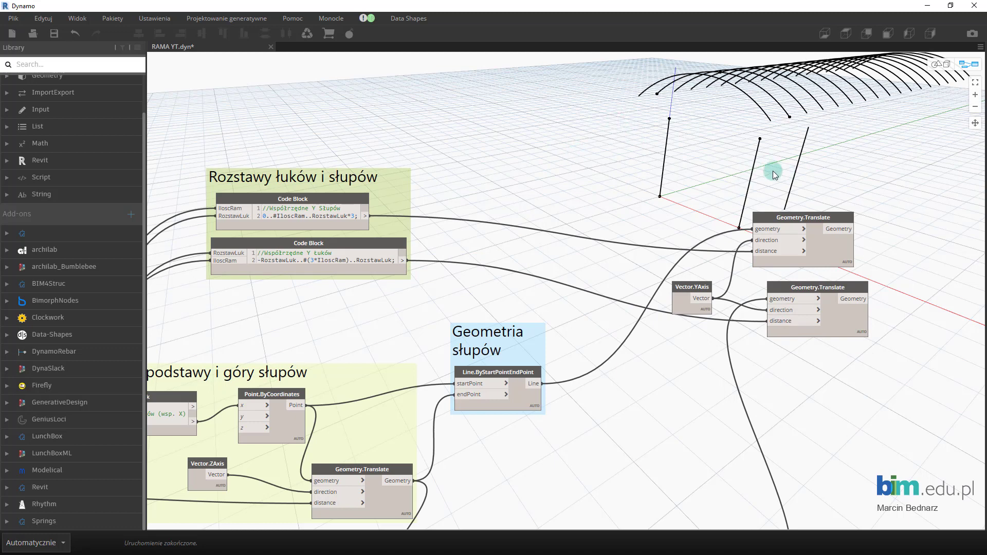
- Set the column Geometry.Translate node's lacing to Cross Product so columns repeat along Y
{"action": "middle_click_drag", "start_coordinate": [772, 170], "coordinate": [692, 166]}
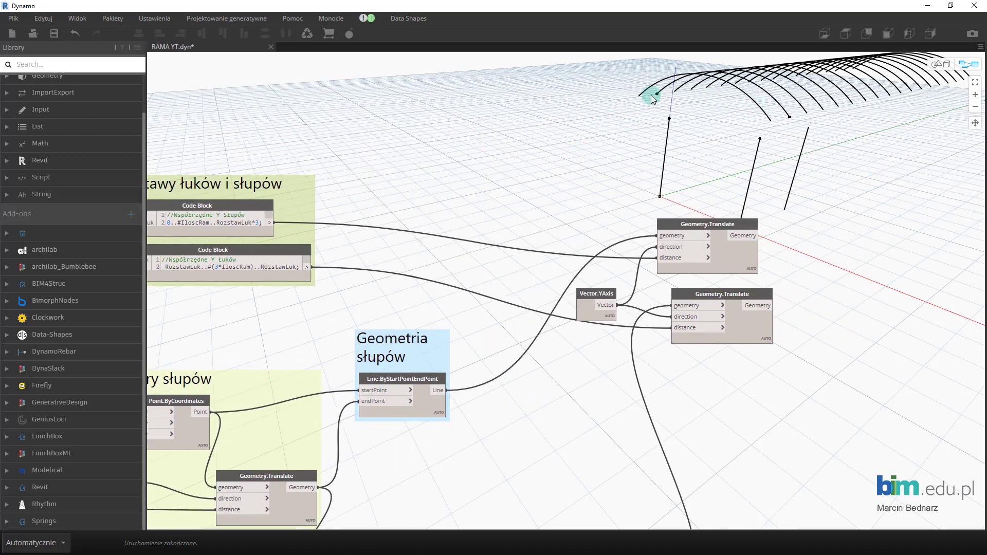
{"action": "mouse_move", "coordinate": [643, 97]}
{"action": "middle_mouse_down"}
{"action": "mouse_move", "coordinate": [657, 150]}
{"action": "mouse_move", "coordinate": [639, 163]}
{"action": "middle_mouse_up"}
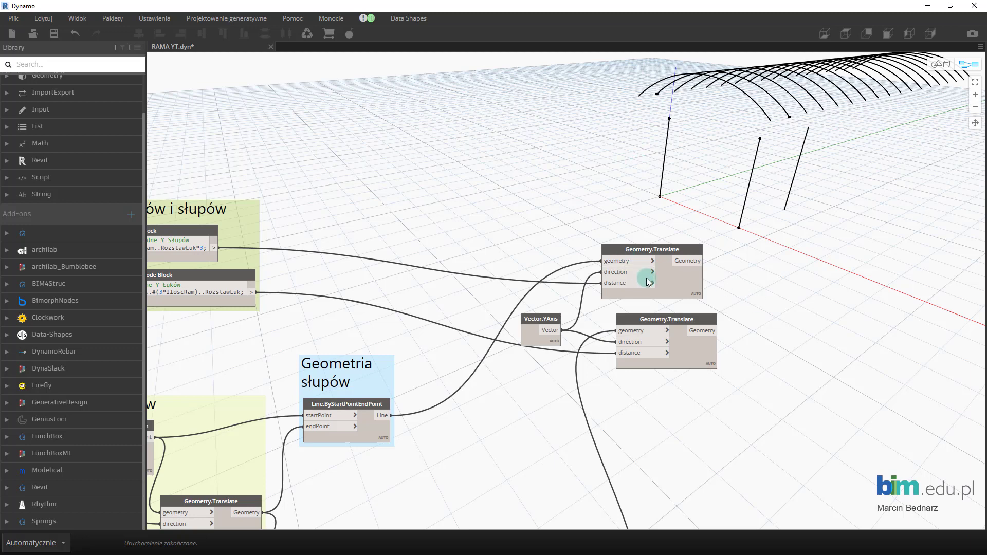
{"action": "mouse_move", "coordinate": [693, 297]}
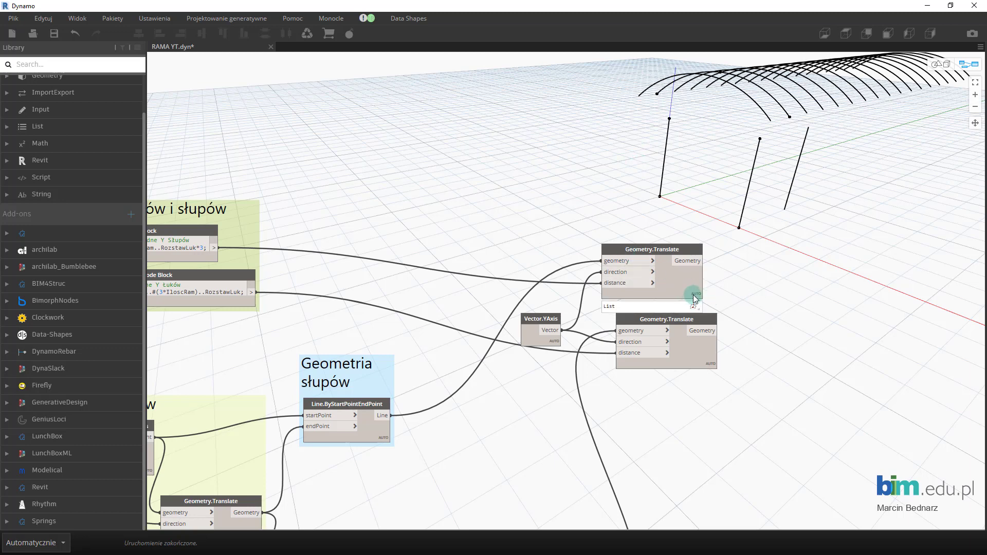
{"action": "right_click", "coordinate": [695, 288]}
{"action": "mouse_move", "coordinate": [740, 336]}
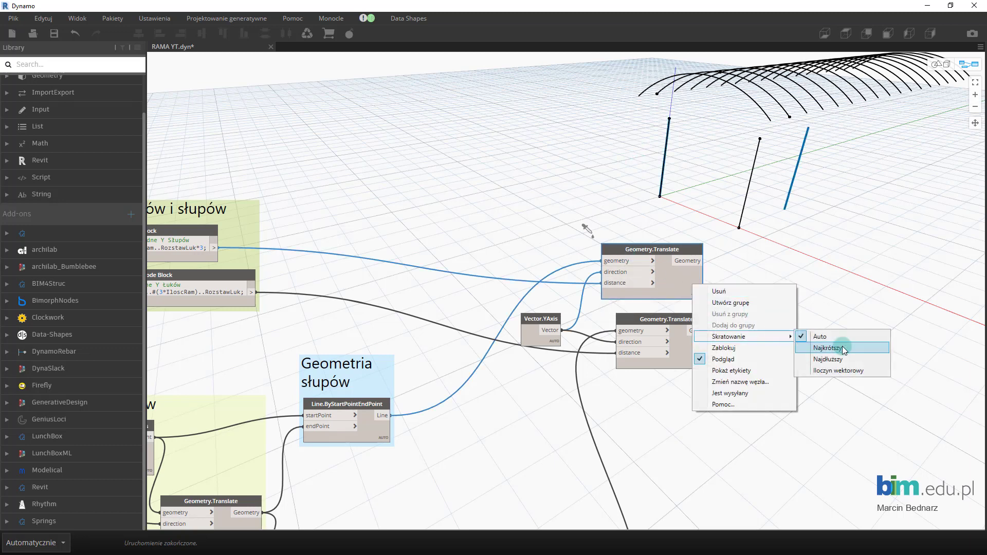
{"action": "left_click", "coordinate": [840, 373]}
{"action": "left_click", "coordinate": [844, 237]}
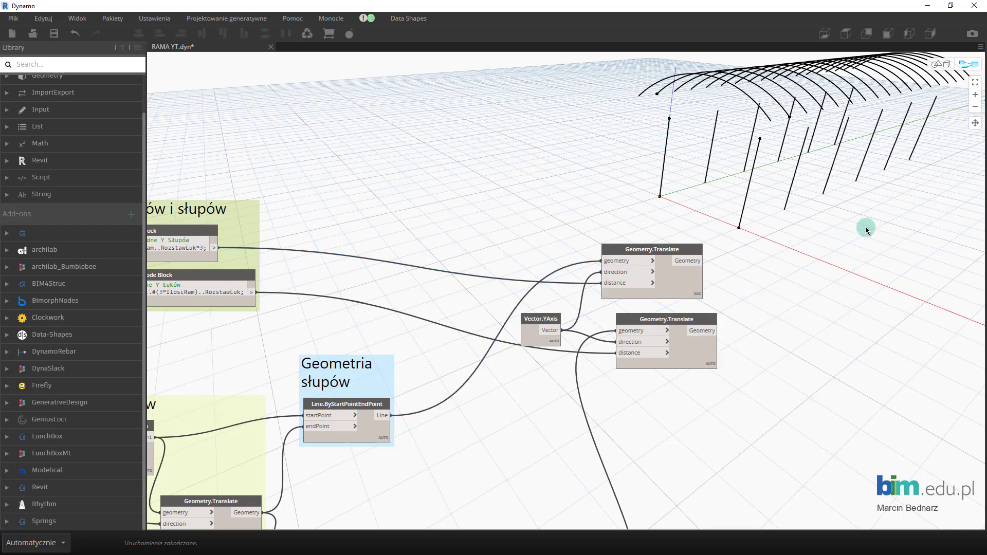
{"action": "middle_click_drag", "start_coordinate": [865, 227], "coordinate": [849, 245]}
{"action": "key", "text": "ctrl+b"}
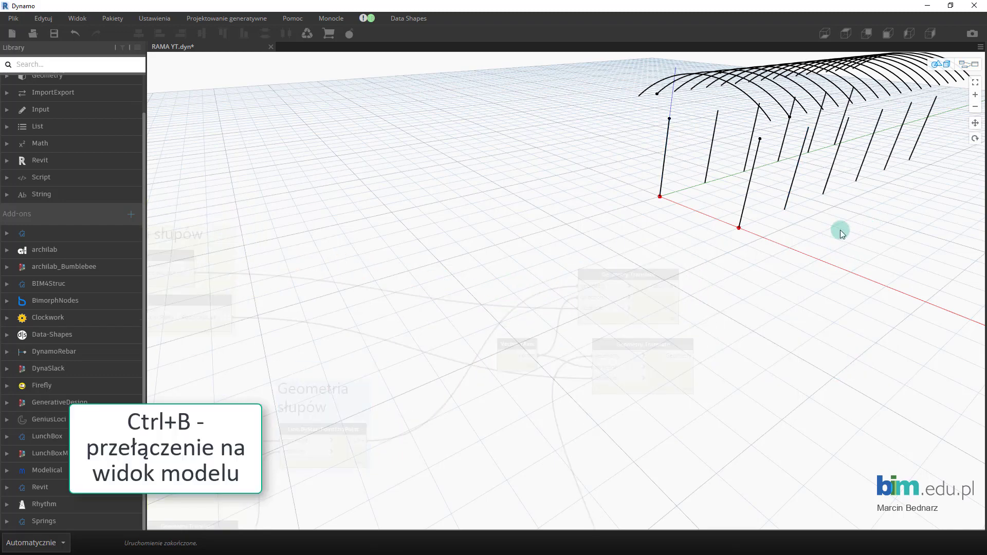
{"action": "mouse_move", "coordinate": [838, 231]}
{"action": "right_mouse_down"}
{"action": "mouse_move", "coordinate": [809, 233]}
{"action": "mouse_move", "coordinate": [823, 232]}
{"action": "right_mouse_up"}
{"action": "right_click_drag", "start_coordinate": [696, 235], "coordinate": [755, 231]}
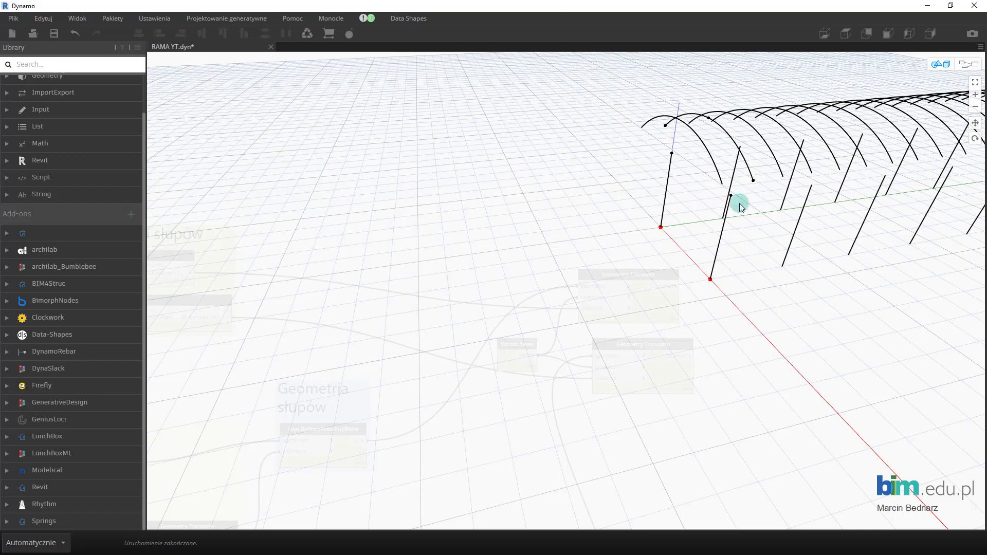
{"action": "mouse_move", "coordinate": [726, 223]}
{"action": "right_mouse_down"}
{"action": "mouse_move", "coordinate": [776, 242]}
{"action": "mouse_move", "coordinate": [683, 190]}
{"action": "mouse_move", "coordinate": [718, 196]}
{"action": "mouse_move", "coordinate": [606, 196]}
{"action": "mouse_move", "coordinate": [775, 203]}
{"action": "right_mouse_up"}
{"action": "right_click_drag", "start_coordinate": [536, 210], "coordinate": [557, 214]}
{"action": "key", "text": "ctrl+b"}
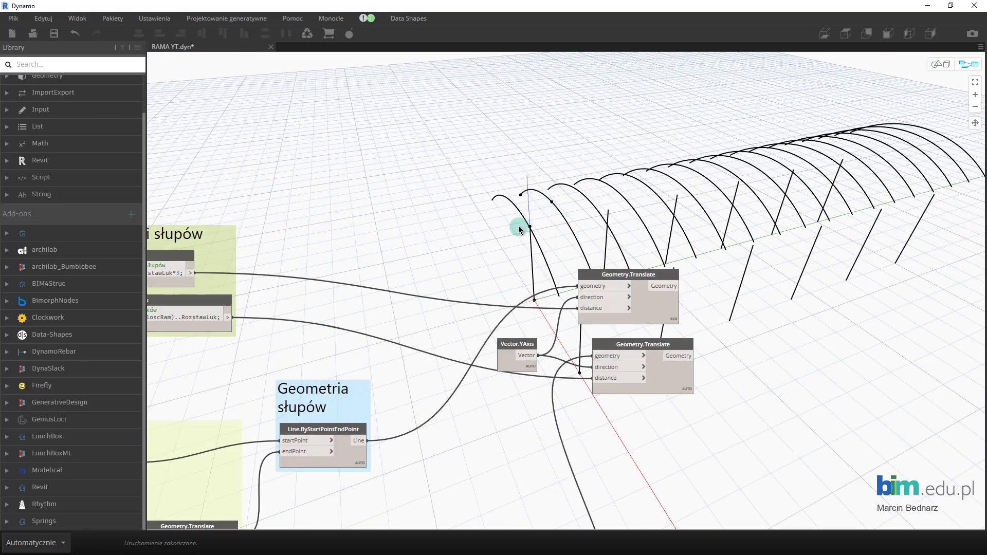
- Group the Vector.YAxis node together with both Geometry.Translate nodes
{"action": "left_click_drag", "start_coordinate": [560, 326], "coordinate": [567, 300]}
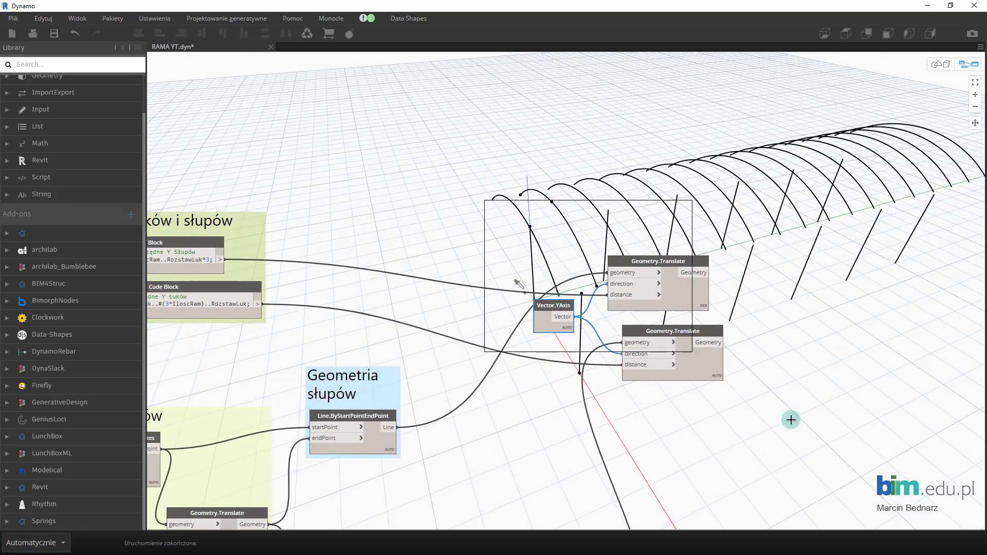
{"action": "left_click_drag", "start_coordinate": [483, 190], "coordinate": [786, 416]}
{"action": "key", "text": "ctrl+g"}
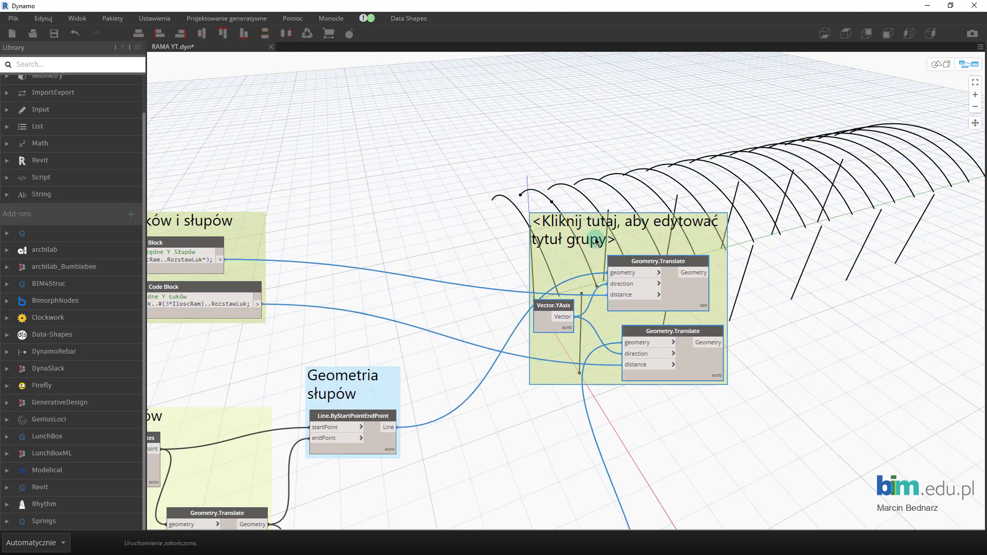
- Title the group 'Geometria wszystkich słupów i łuków', colour it purple, and save the graph
{"action": "left_click", "coordinate": [283, 226]}
{"action": "type", "text": "Geometria wszystkich słupó"}
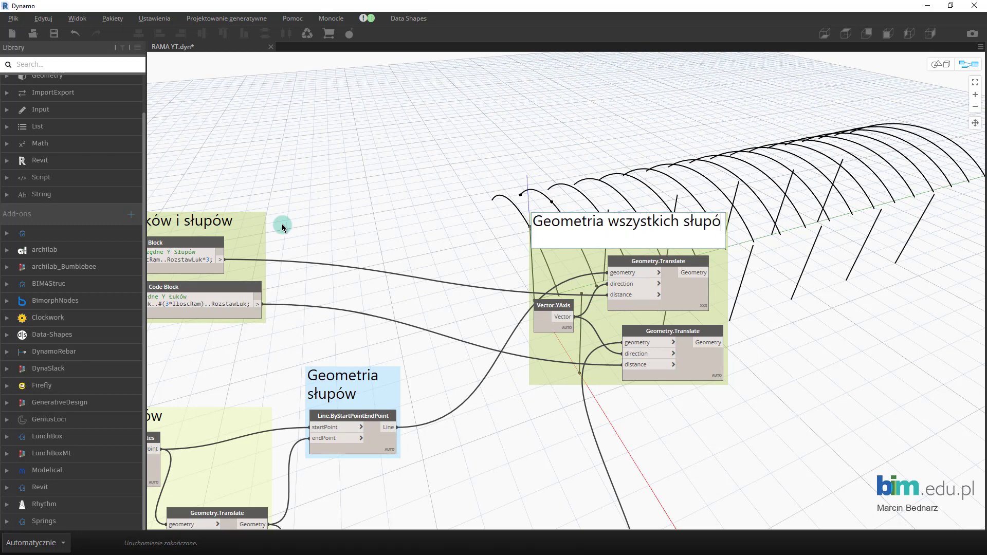
{"action": "type", "text": "w i łukó"}
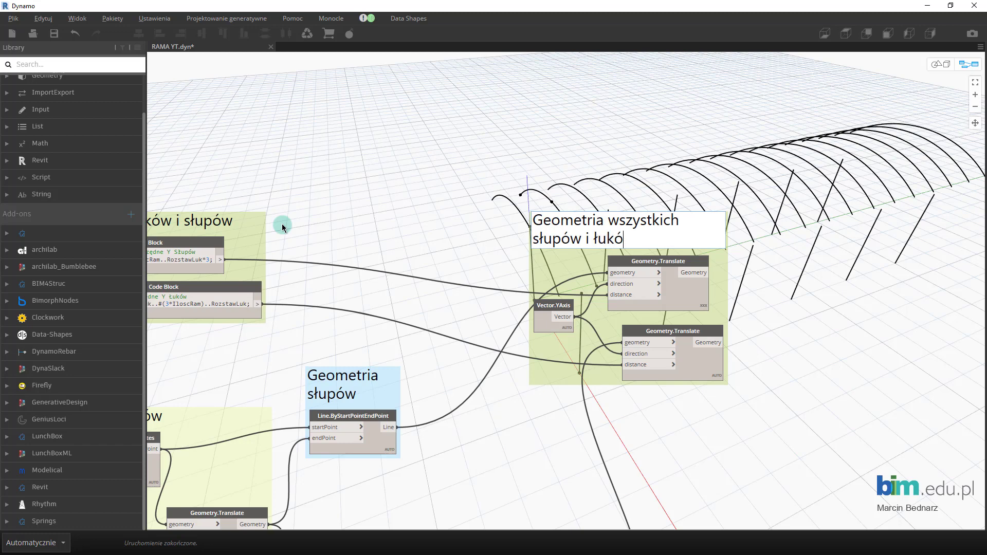
{"action": "type", "text": "w"}
{"action": "left_click", "coordinate": [581, 288]}
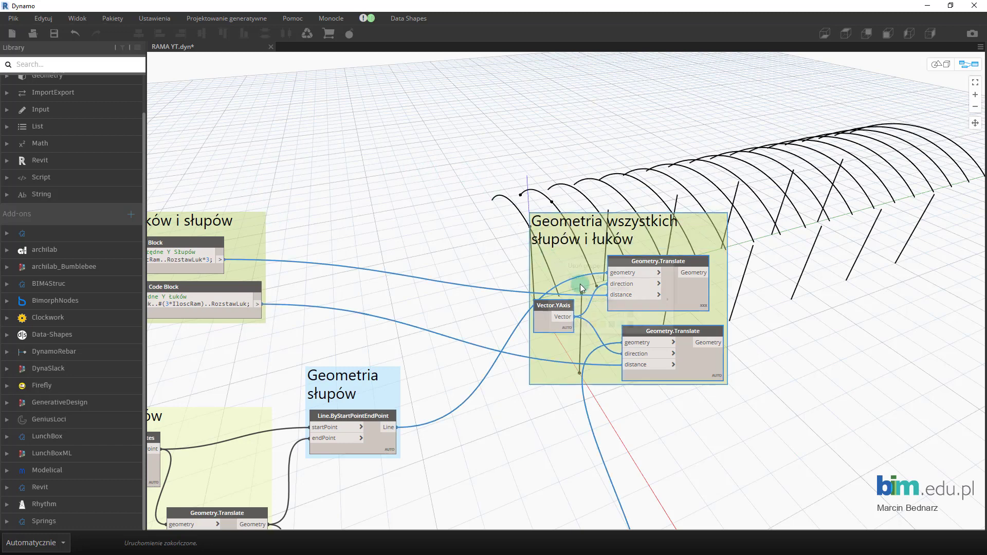
{"action": "left_click", "coordinate": [582, 324]}
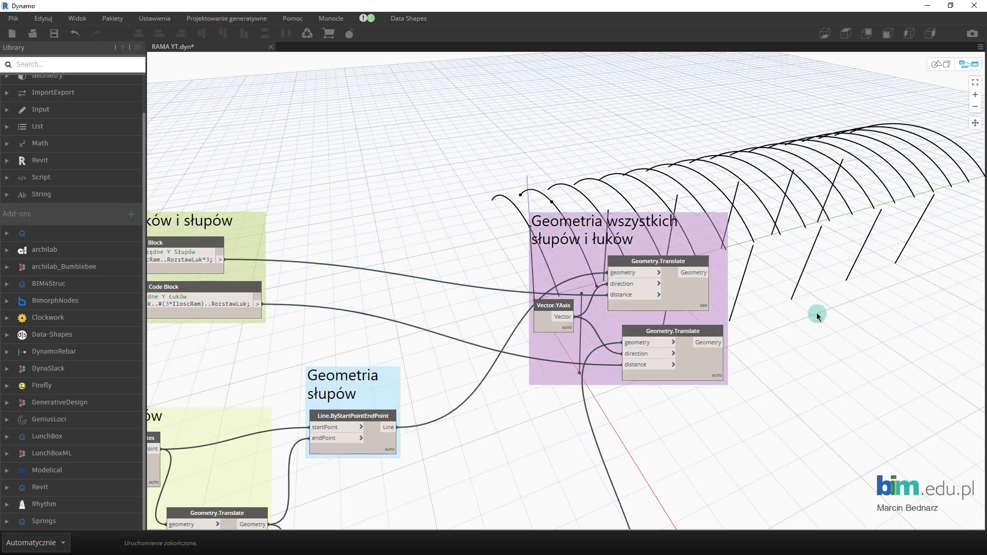
{"action": "middle_click_drag", "start_coordinate": [817, 316], "coordinate": [773, 288]}
{"action": "key", "text": "ctrl+s"}
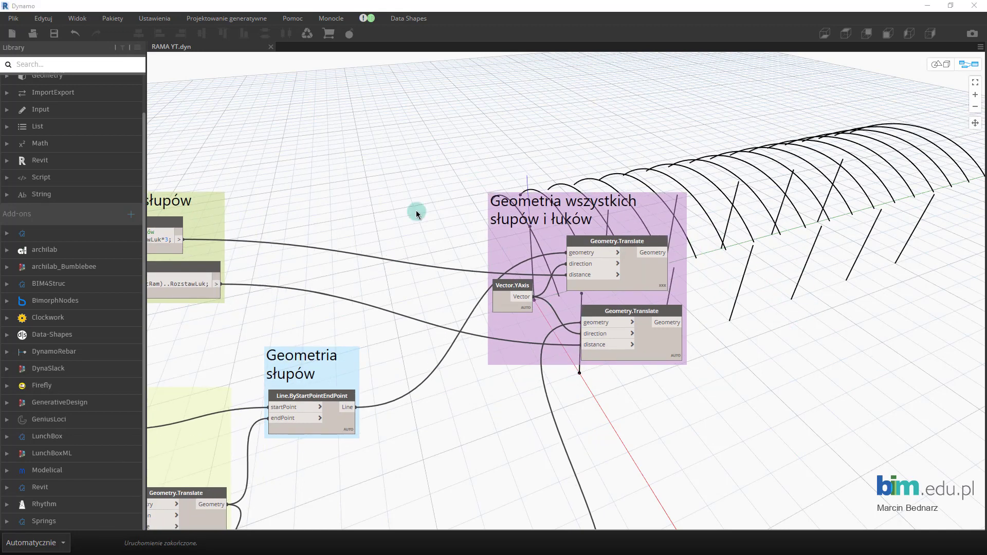
- Navigate to the column Geometry.Translate node and show its nested line-list output preview
{"action": "mouse_move", "coordinate": [380, 206]}
{"action": "middle_mouse_down"}
{"action": "mouse_move", "coordinate": [390, 265]}
{"action": "mouse_move", "coordinate": [365, 282]}
{"action": "mouse_move", "coordinate": [265, 242]}
{"action": "middle_mouse_up"}
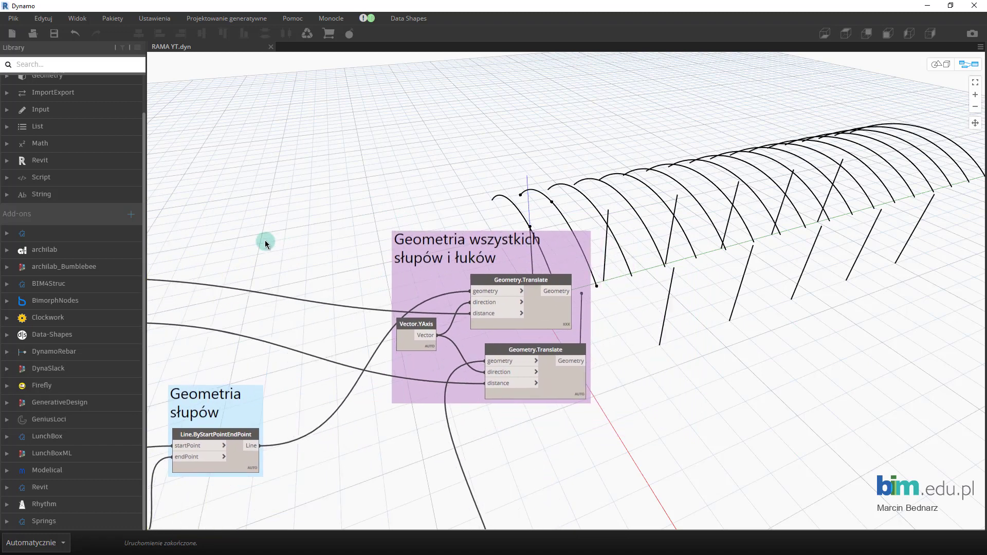
{"action": "scroll", "coordinate": [264, 243], "scroll_direction": "down", "scroll_amount": 2}
{"action": "middle_click_drag", "start_coordinate": [568, 226], "coordinate": [557, 227]}
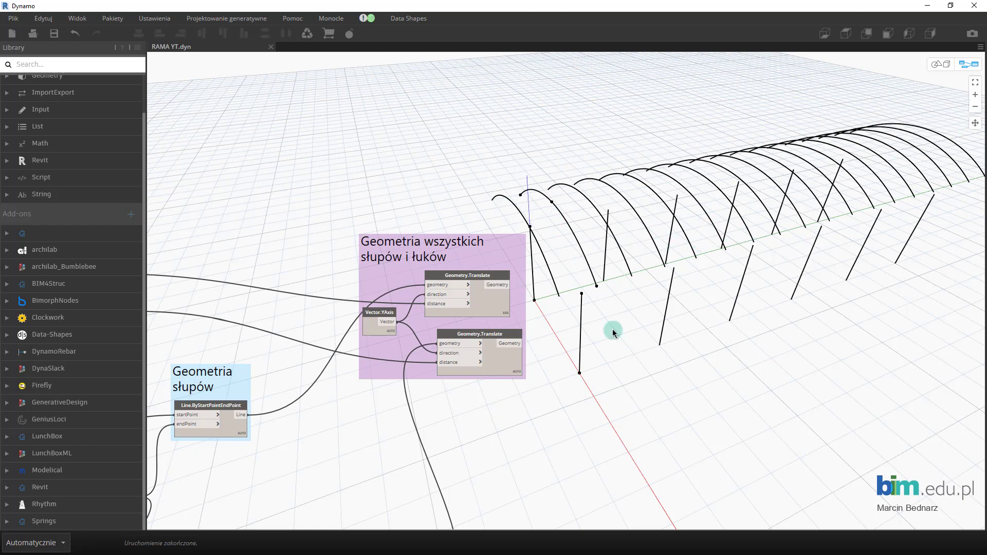
{"action": "middle_click_drag", "start_coordinate": [446, 180], "coordinate": [488, 176]}
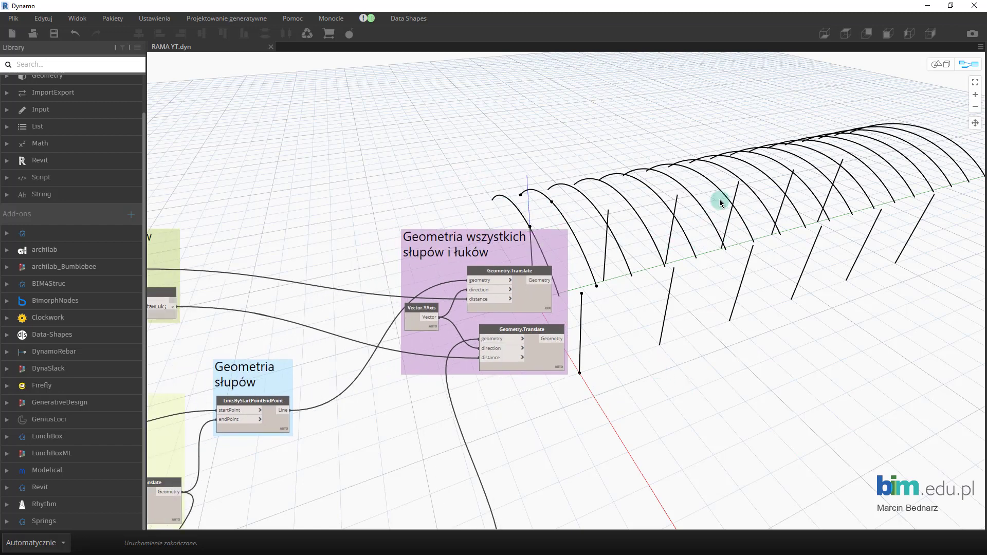
{"action": "middle_click_drag", "start_coordinate": [404, 191], "coordinate": [407, 192]}
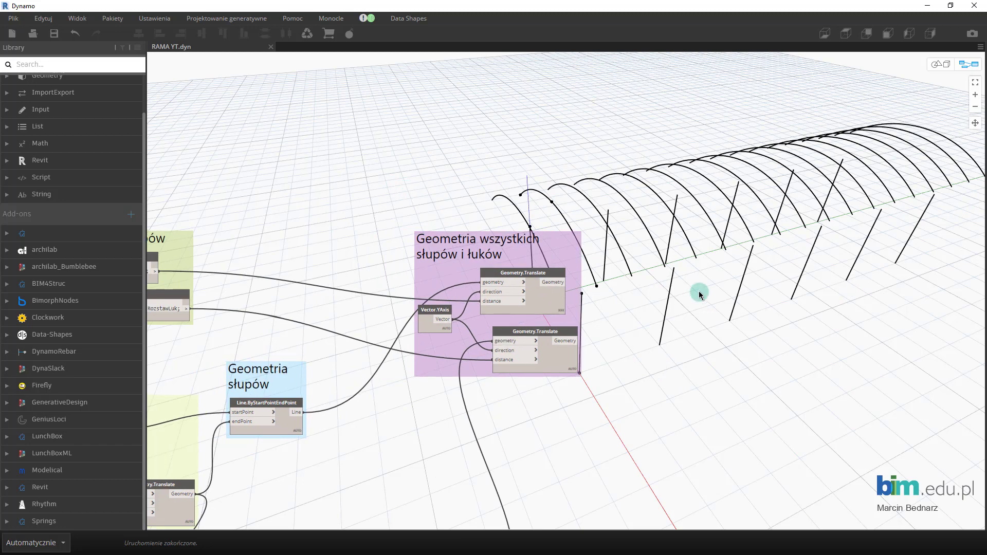
{"action": "scroll", "coordinate": [500, 199], "scroll_direction": "up", "scroll_amount": 3}
{"action": "scroll", "coordinate": [508, 202], "scroll_direction": "up", "scroll_amount": 2}
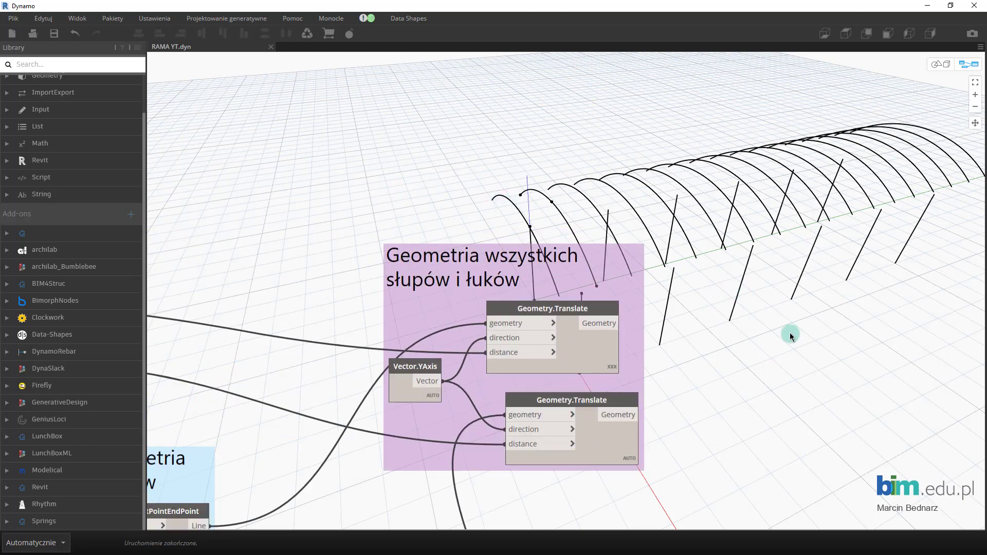
{"action": "middle_click_drag", "start_coordinate": [789, 334], "coordinate": [680, 248]}
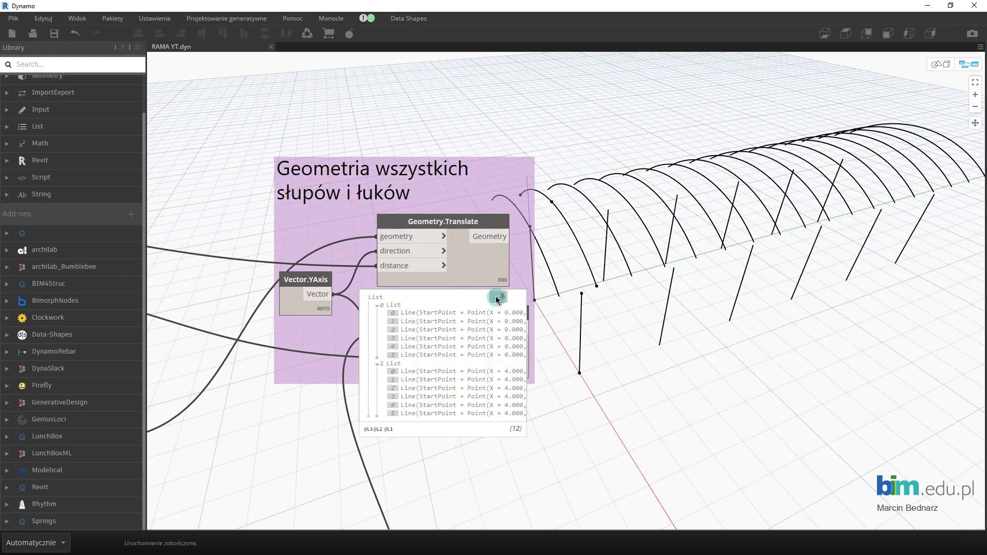
- Pin and then collapse the column Translate node's output preview
{"action": "left_click", "coordinate": [497, 300]}
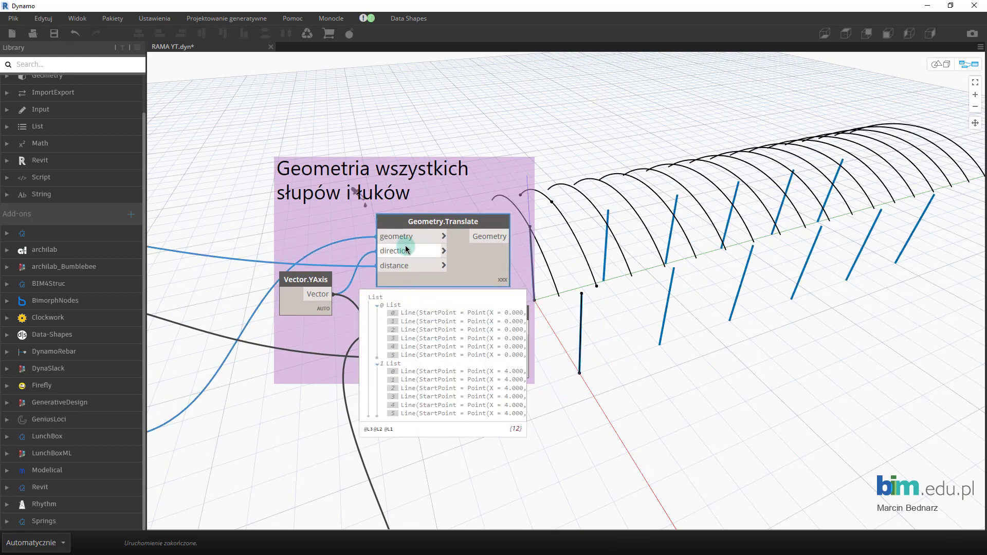
{"action": "left_click", "coordinate": [503, 297]}
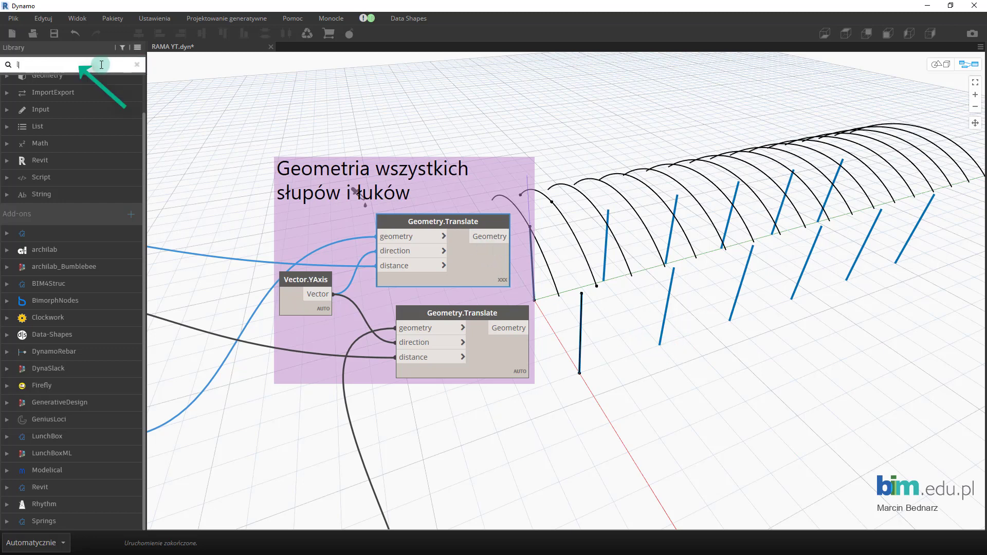
- Search the library for 'start' and place a Curve.StartPoint node beside the frames group
{"action": "type", "text": ".sta"}
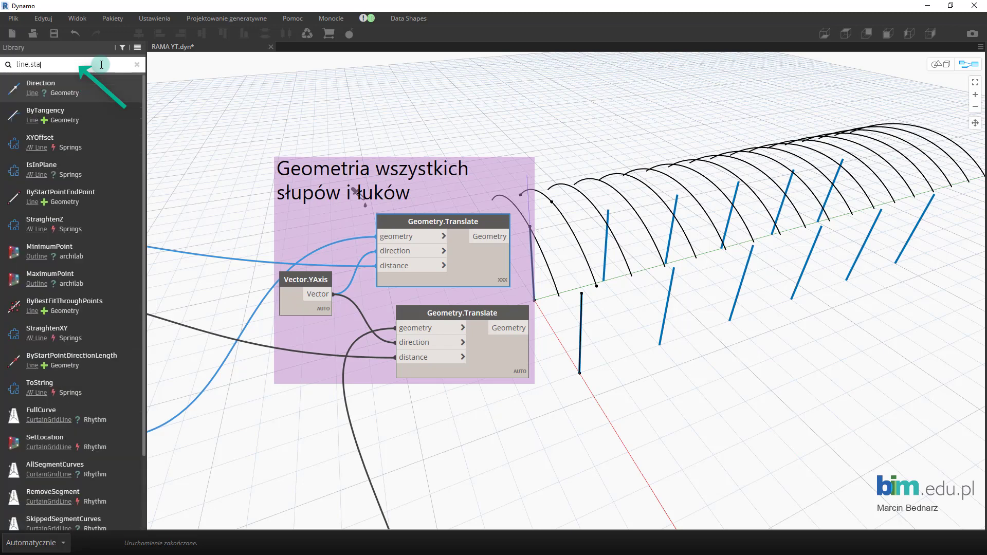
{"action": "type", "text": "rt"}
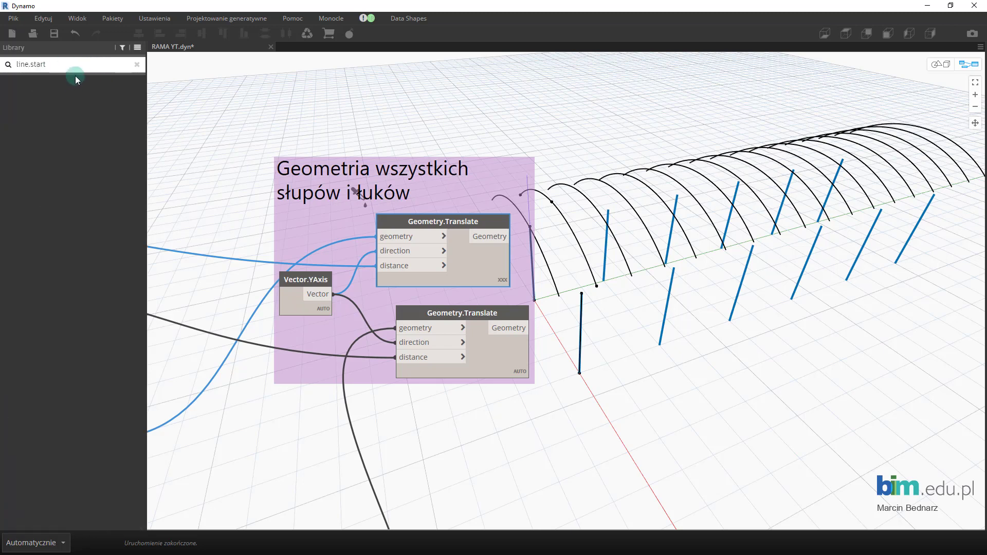
{"action": "key", "text": "BackSpace"}
{"action": "key", "text": "BackSpace"}
{"action": "key", "text": "BackSpace"}
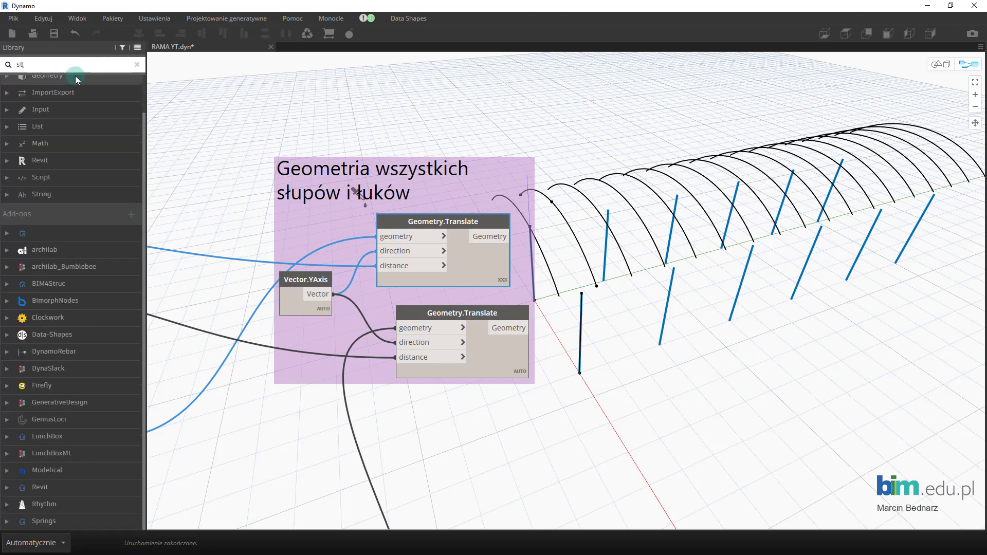
{"action": "type", "text": "stsa"}
{"action": "key", "text": "BackSpace"}
{"action": "key", "text": "BackSpace"}
{"action": "type", "text": "art"}
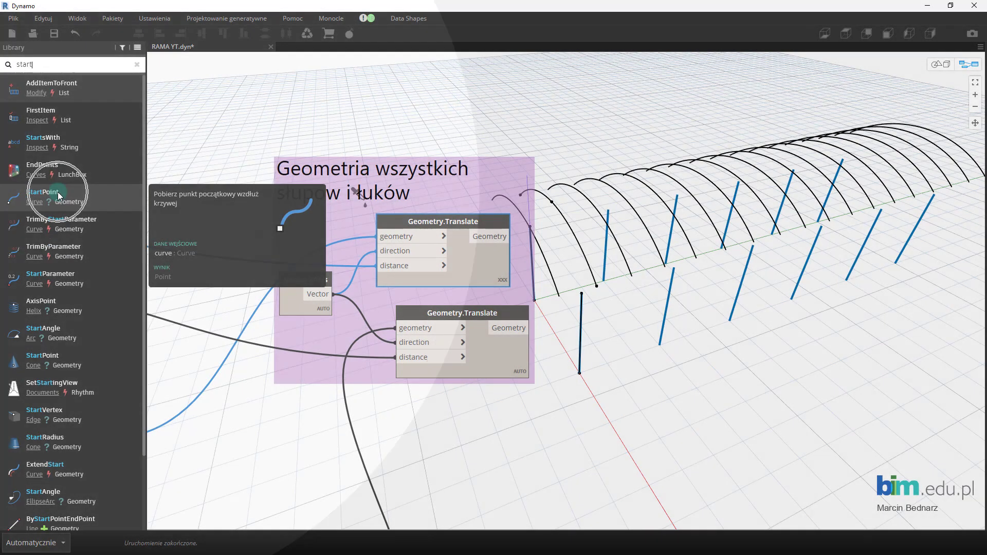
{"action": "left_click", "coordinate": [59, 195]}
{"action": "mouse_move", "coordinate": [578, 276]}
{"action": "left_mouse_down"}
{"action": "mouse_move", "coordinate": [627, 191]}
{"action": "mouse_move", "coordinate": [575, 128]}
{"action": "left_mouse_up"}
- Wire the column Translate output into Curve.StartPoint, check its points, and group the node
{"action": "left_click", "coordinate": [508, 237]}
{"action": "left_click", "coordinate": [609, 202]}
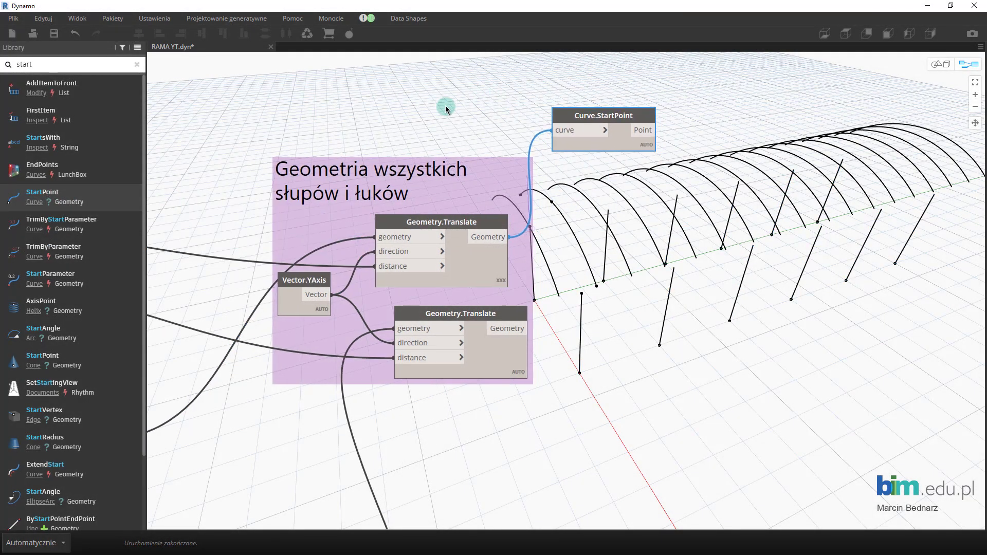
{"action": "middle_click_drag", "start_coordinate": [446, 109], "coordinate": [342, 128]}
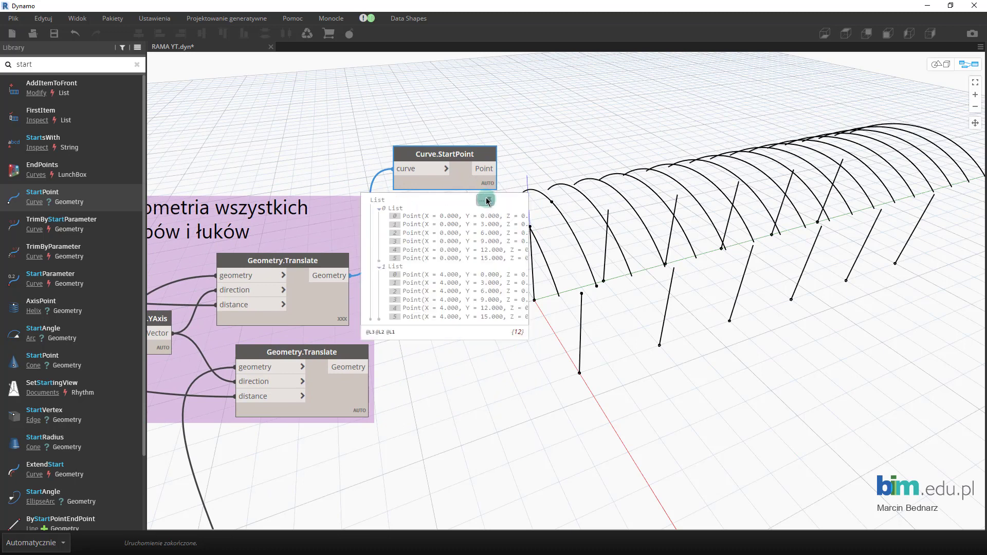
{"action": "mouse_move", "coordinate": [484, 169]}
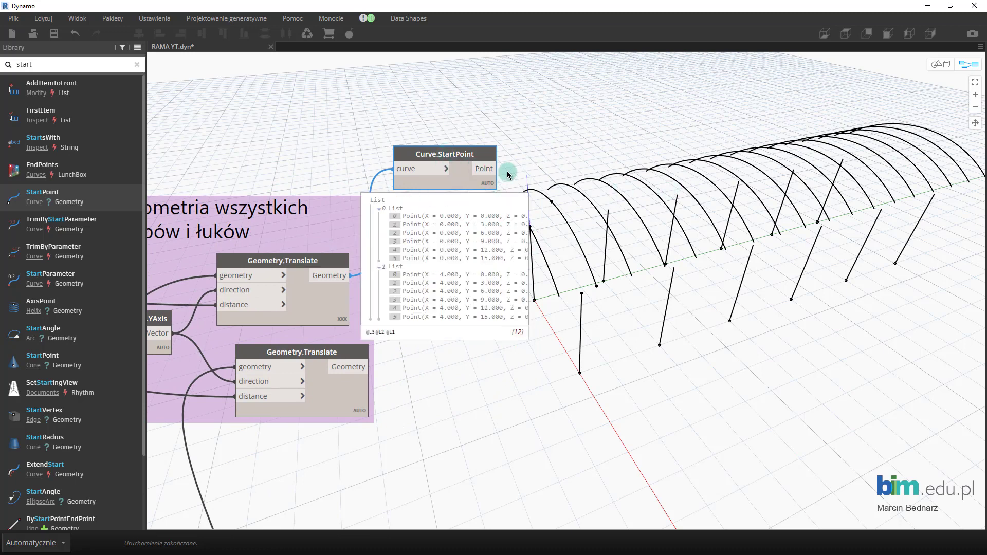
{"action": "left_click", "coordinate": [382, 198]}
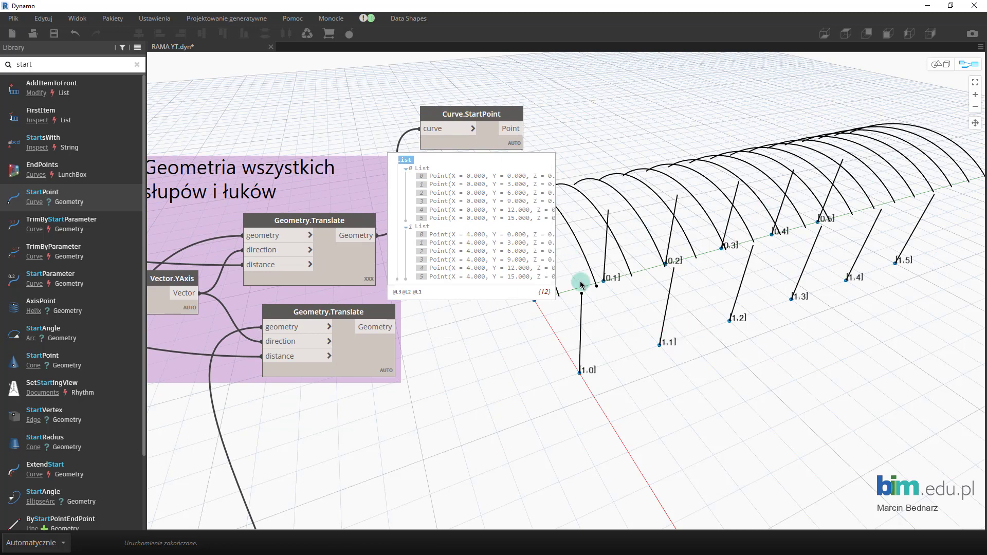
{"action": "left_click", "coordinate": [512, 149]}
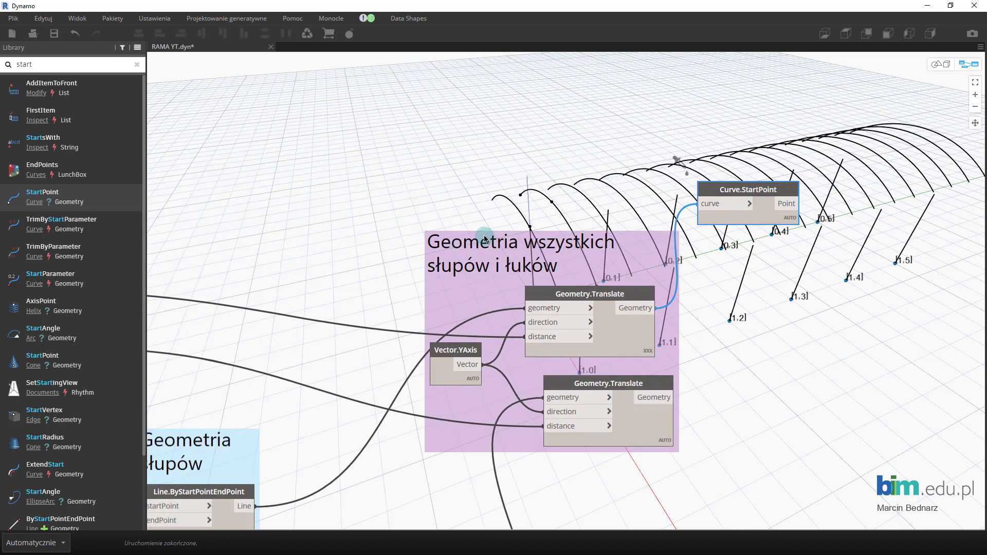
{"action": "left_click_drag", "start_coordinate": [727, 195], "coordinate": [665, 69]}
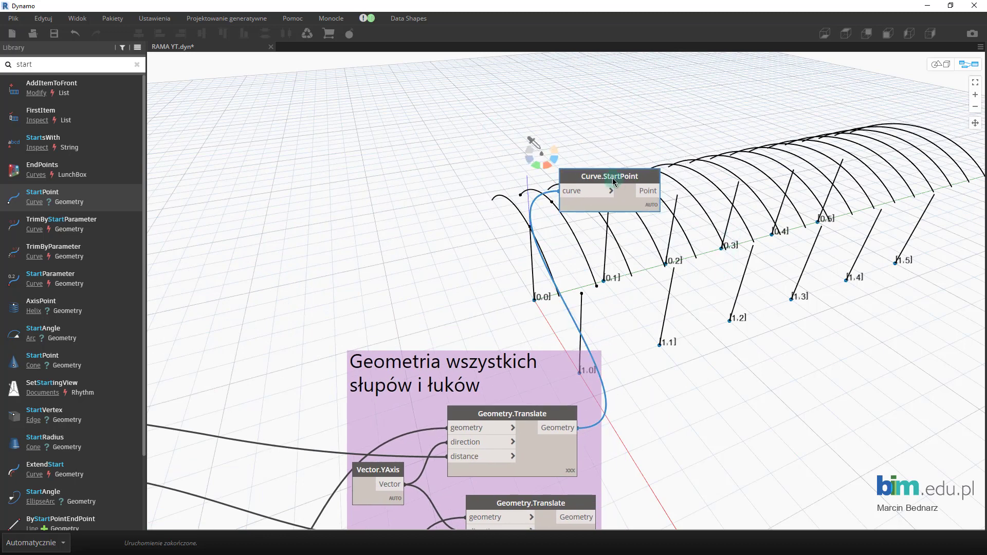
{"action": "key", "text": "ctrl+g"}
- Name the StartPoint group 'Punkty do wstawienia stóp fundamentowych', make it light blue, and save
{"action": "double_click", "coordinate": [606, 116]}
{"action": "type", "text": "Punkty do wstawienia stóp fu"}
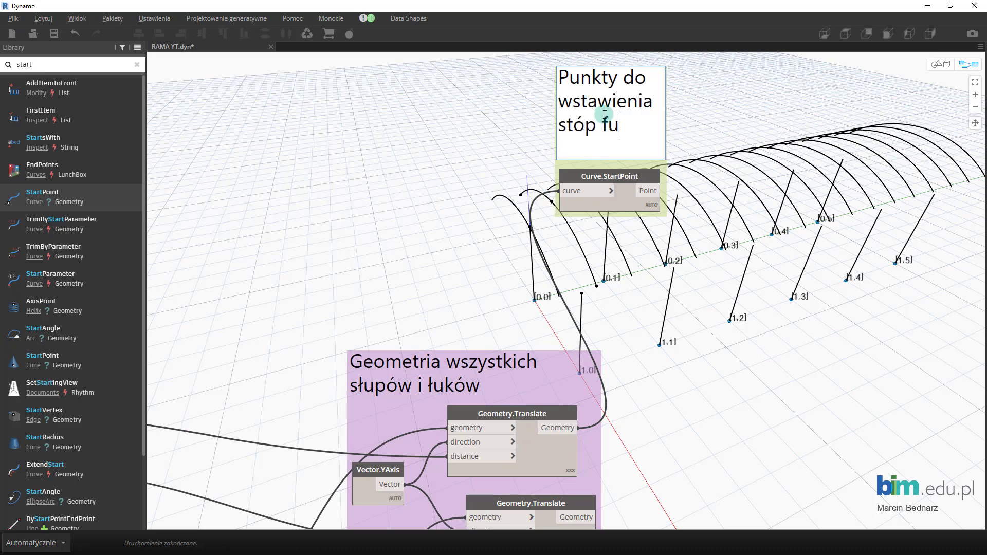
{"action": "type", "text": "ndamentowych"}
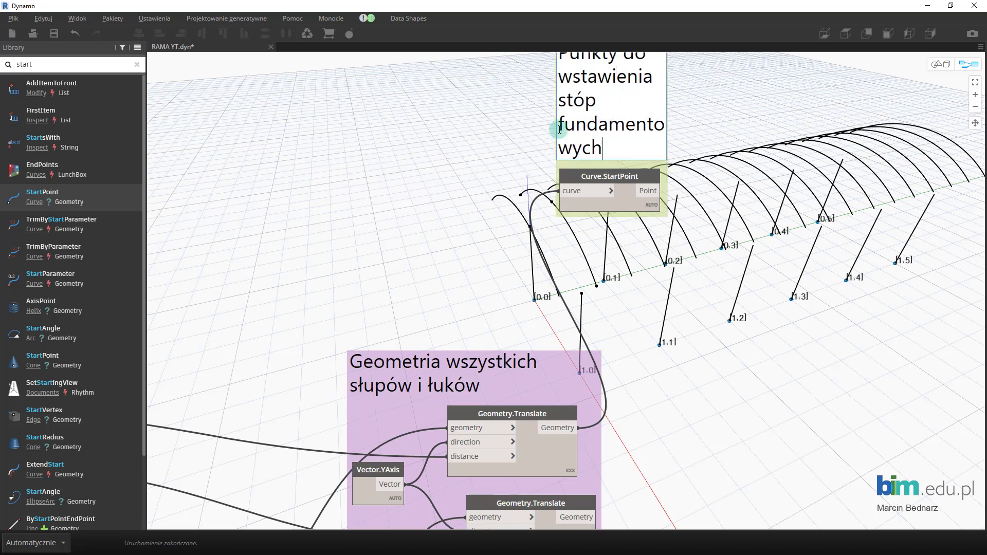
{"action": "left_click", "coordinate": [450, 123]}
{"action": "right_click", "coordinate": [626, 153]}
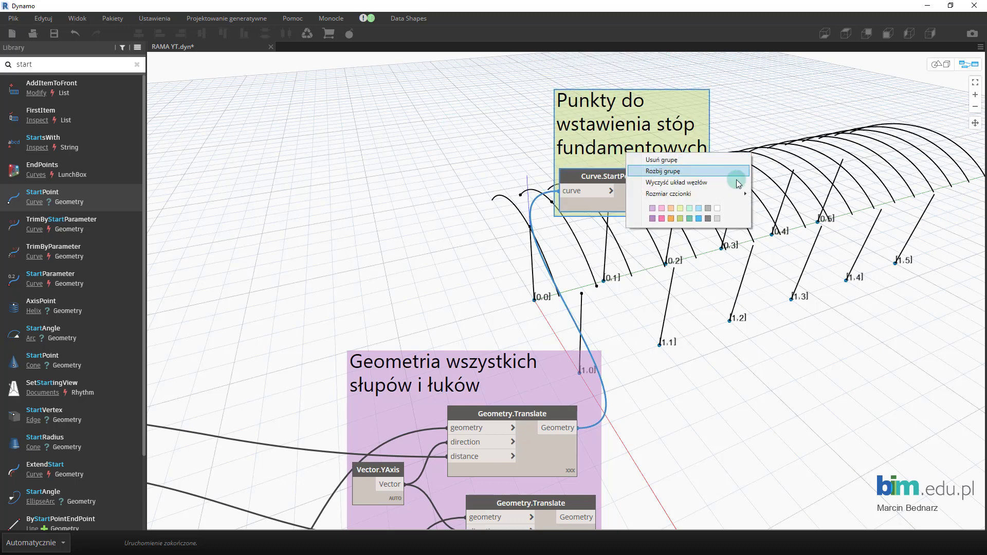
{"action": "left_click", "coordinate": [699, 209]}
{"action": "left_click_drag", "start_coordinate": [668, 118], "coordinate": [705, 66]}
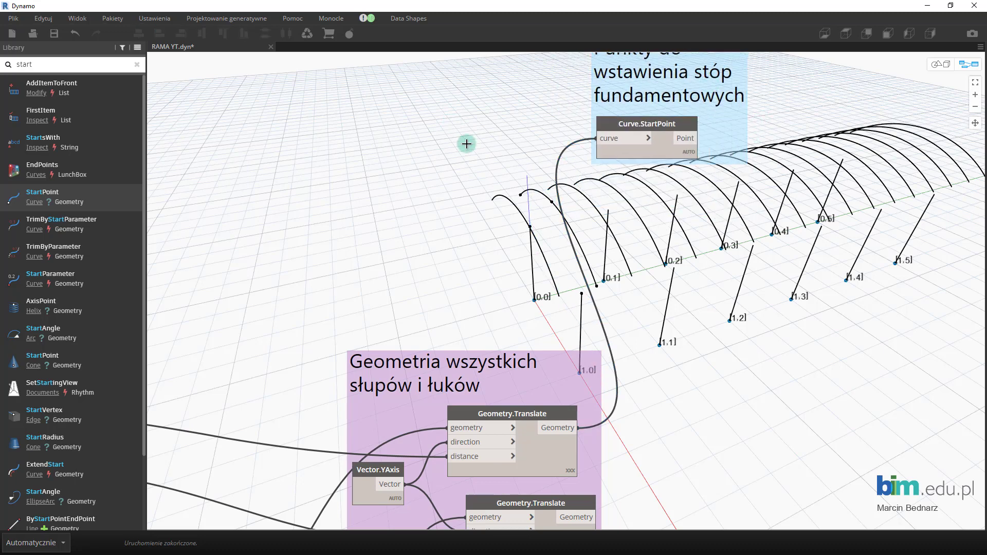
{"action": "key", "text": "ctrl+s"}
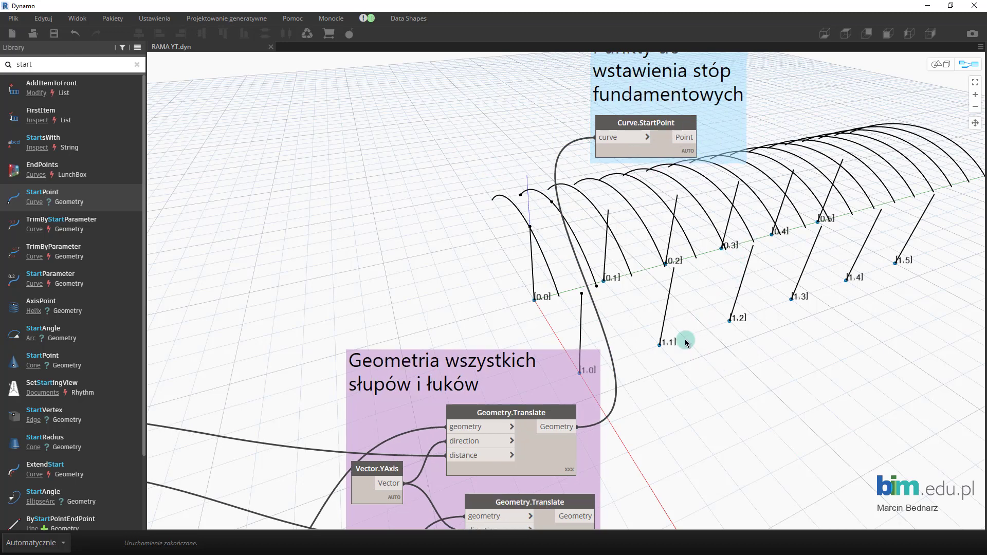
{"action": "middle_click_drag", "start_coordinate": [705, 355], "coordinate": [656, 307]}
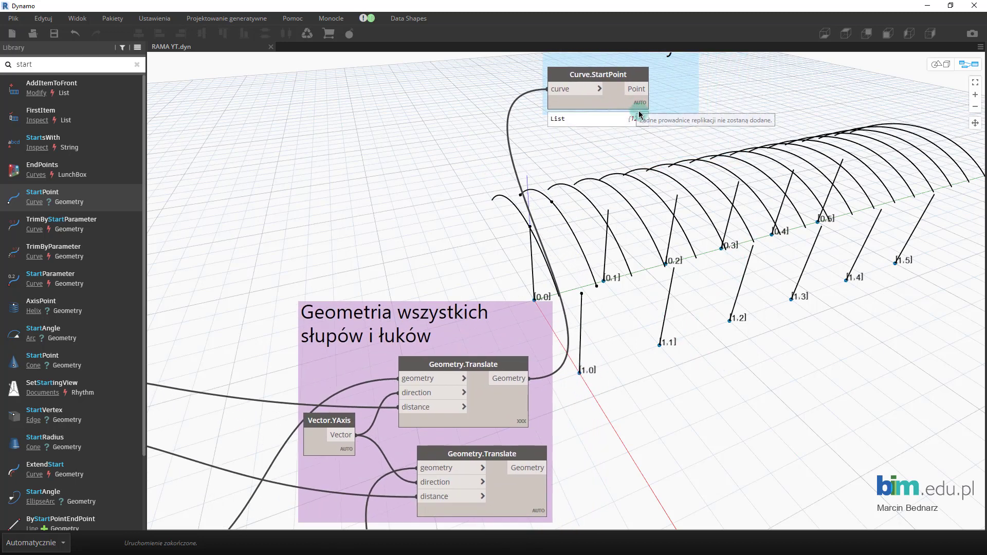
- Inspect the Curve.StartPoint point lists and orbit the 3D preview to check them
{"action": "left_click", "coordinate": [533, 122]}
{"action": "left_click", "coordinate": [550, 154]}
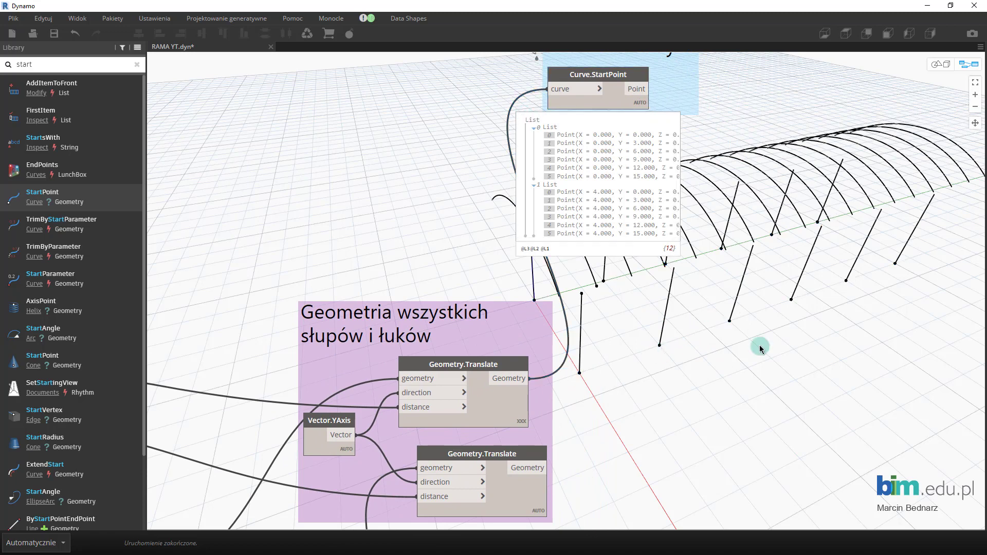
{"action": "left_click", "coordinate": [539, 128]}
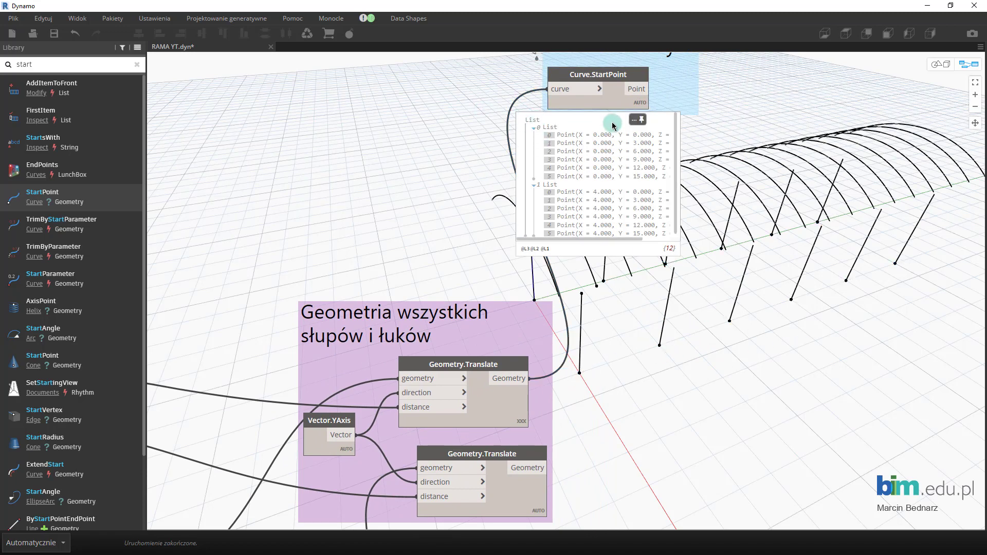
{"action": "left_click", "coordinate": [641, 120]}
{"action": "middle_click_drag", "start_coordinate": [714, 306], "coordinate": [635, 282]}
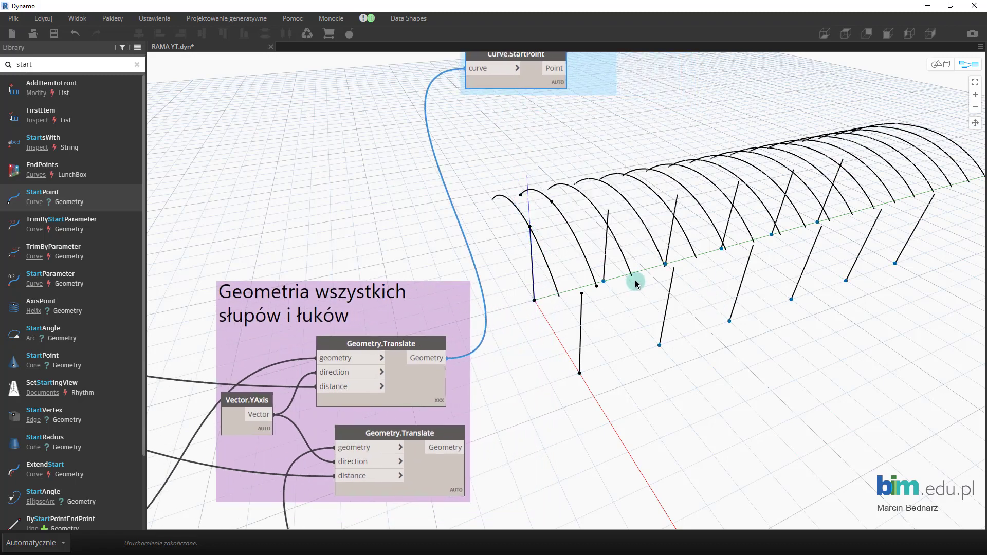
{"action": "key", "text": "ctrl+b"}
{"action": "scroll", "coordinate": [638, 287], "scroll_direction": "down", "scroll_amount": 5}
{"action": "mouse_move", "coordinate": [637, 286]}
{"action": "right_mouse_down"}
{"action": "mouse_move", "coordinate": [670, 286]}
{"action": "mouse_move", "coordinate": [793, 227]}
{"action": "mouse_move", "coordinate": [837, 229]}
{"action": "mouse_move", "coordinate": [749, 213]}
{"action": "mouse_move", "coordinate": [771, 202]}
{"action": "right_mouse_up"}
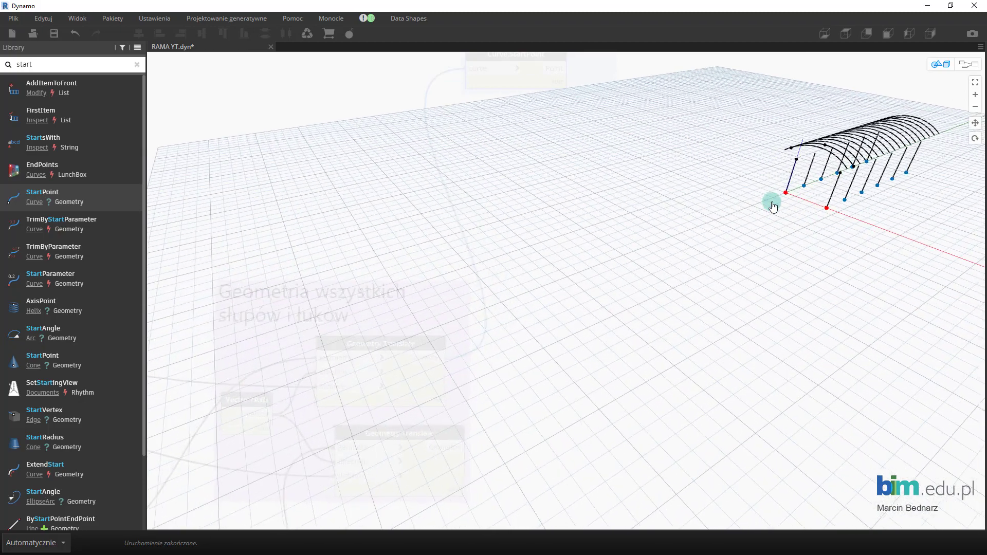
{"action": "key", "text": "ctrl+b"}
- Drag the foundation-points group down toward the purple frame geometry group
{"action": "left_click", "coordinate": [586, 313]}
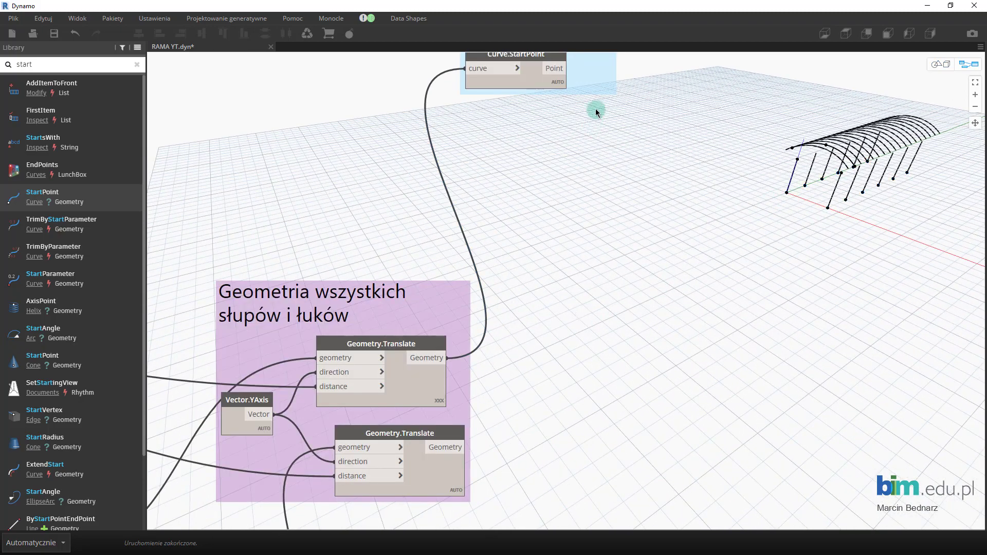
{"action": "left_click_drag", "start_coordinate": [593, 82], "coordinate": [591, 186]}
{"action": "left_click", "coordinate": [862, 208]}
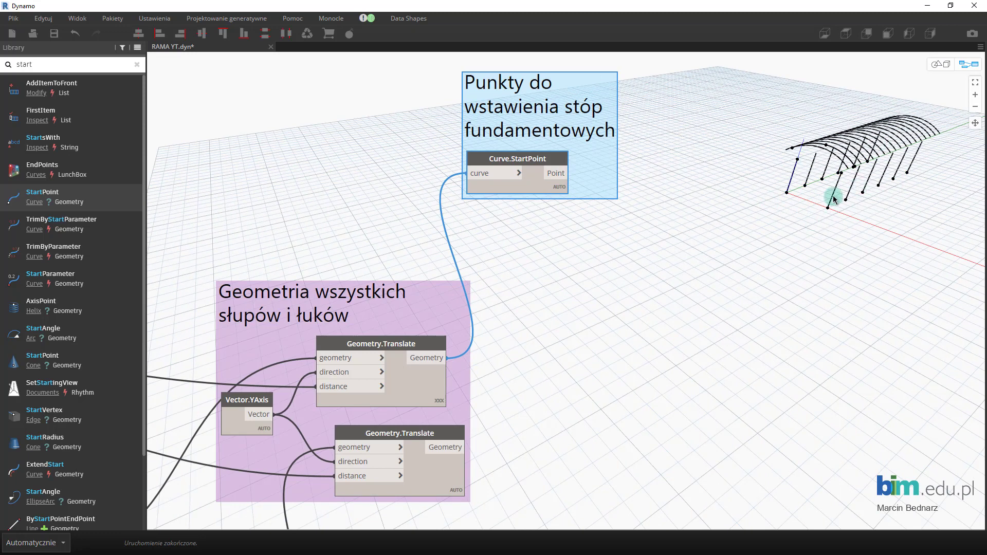
{"action": "left_click", "coordinate": [848, 170]}
{"action": "left_click", "coordinate": [788, 190]}
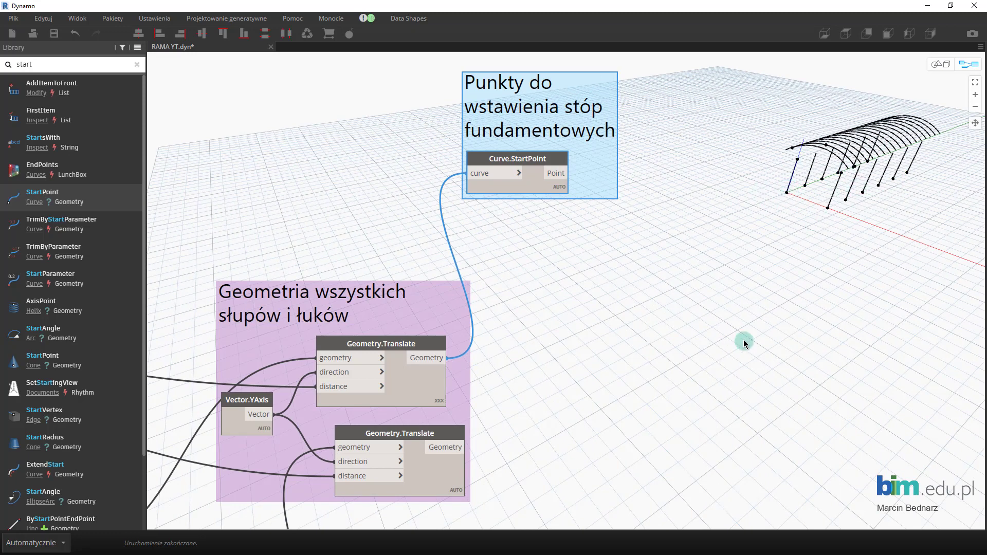
{"action": "middle_click_drag", "start_coordinate": [663, 337], "coordinate": [632, 318]}
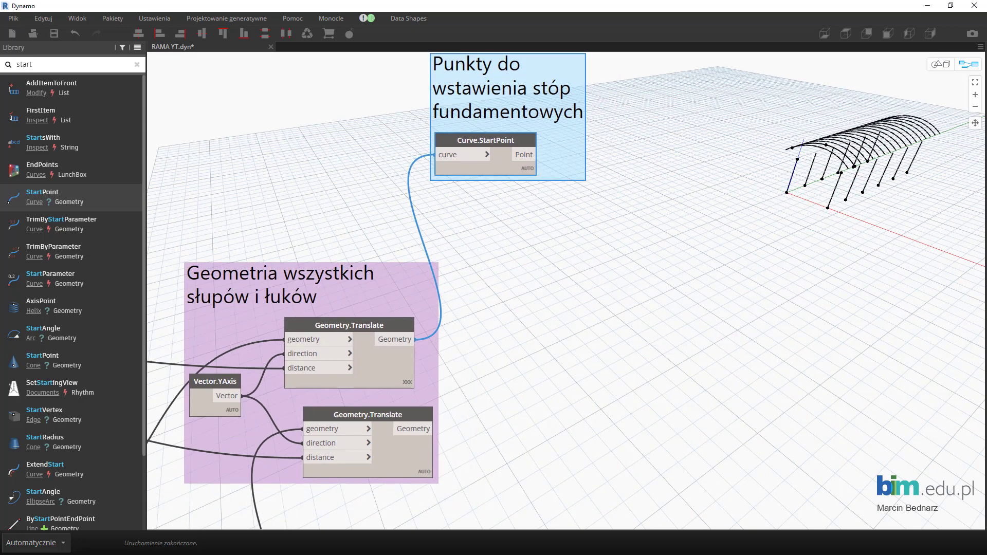
{"action": "key", "text": "Escape"}
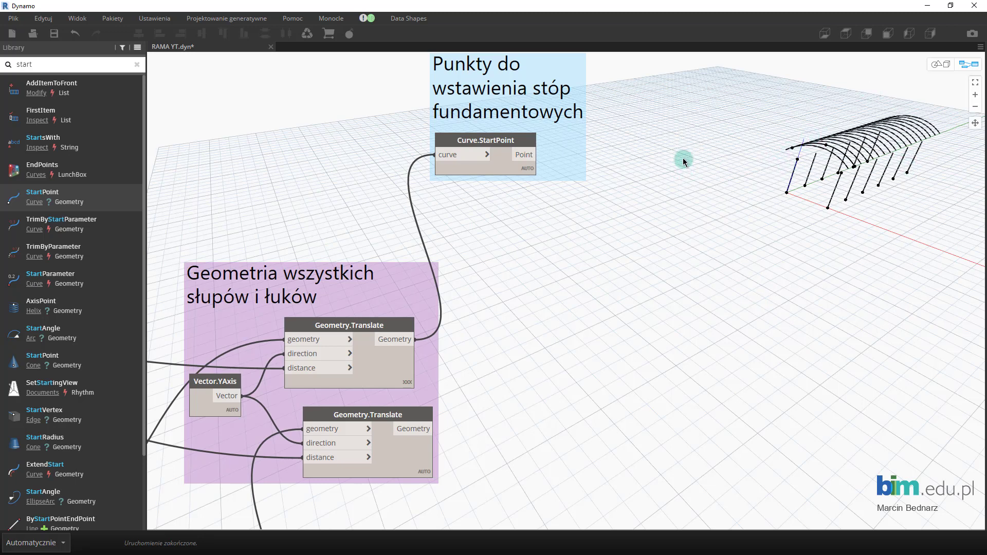
{"action": "scroll", "coordinate": [710, 308], "scroll_direction": "down", "scroll_amount": 1}
{"action": "scroll", "coordinate": [689, 326], "scroll_direction": "down", "scroll_amount": 2}
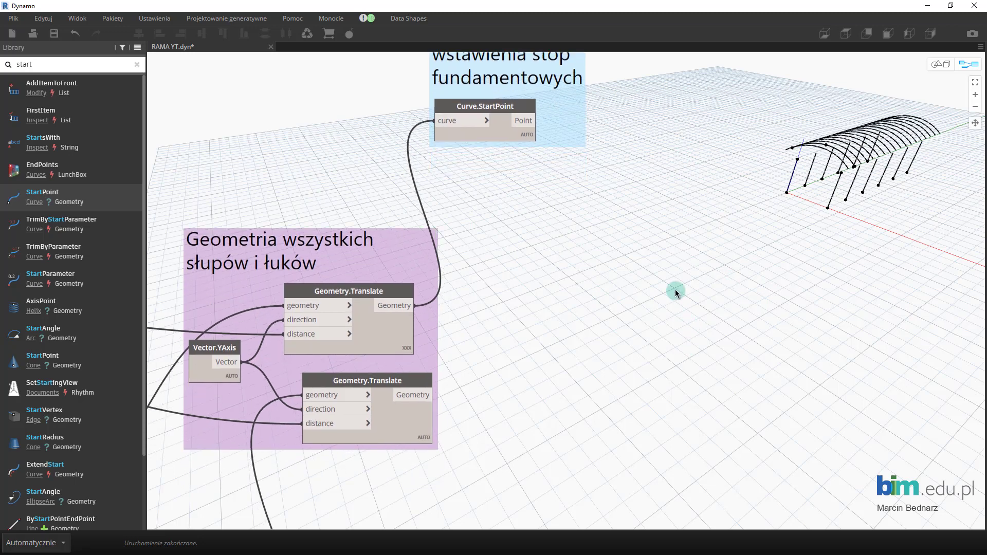
{"action": "scroll", "coordinate": [675, 289], "scroll_direction": "down", "scroll_amount": 2}
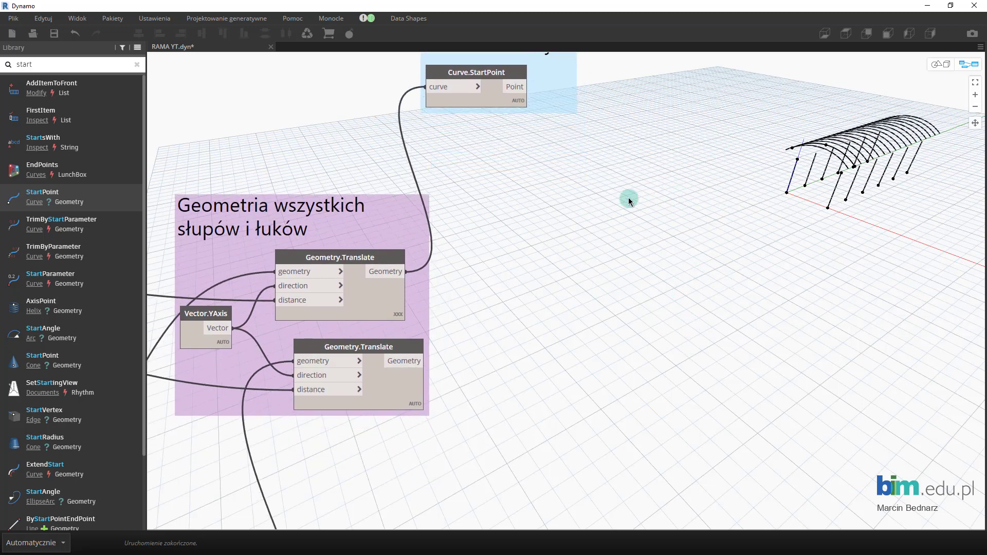
- Search the library for 'tpara' and place a Curve.PointAtParameter node lower right
{"action": "left_click", "coordinate": [136, 65]}
{"action": "left_click", "coordinate": [100, 66]}
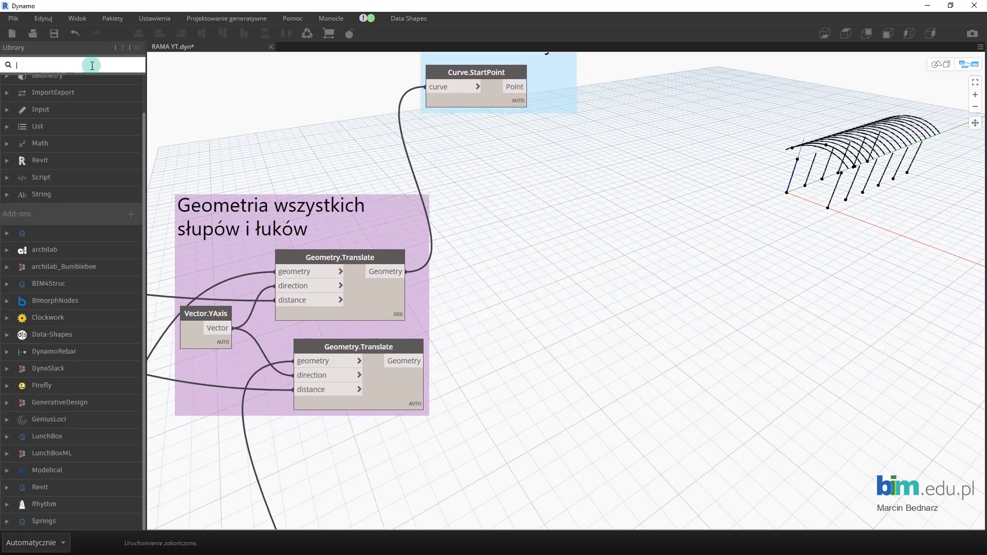
{"action": "type", "text": "atpara"}
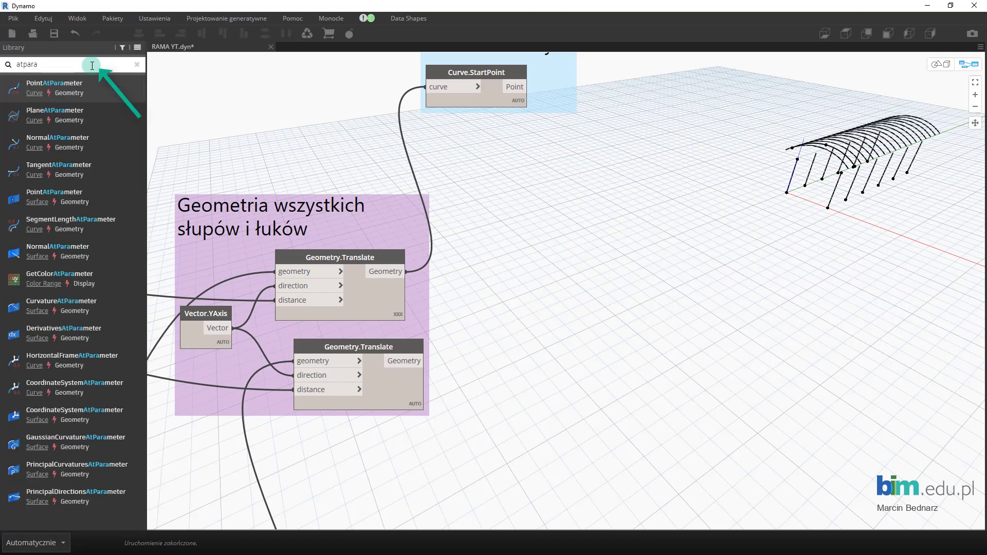
{"action": "left_click", "coordinate": [74, 87]}
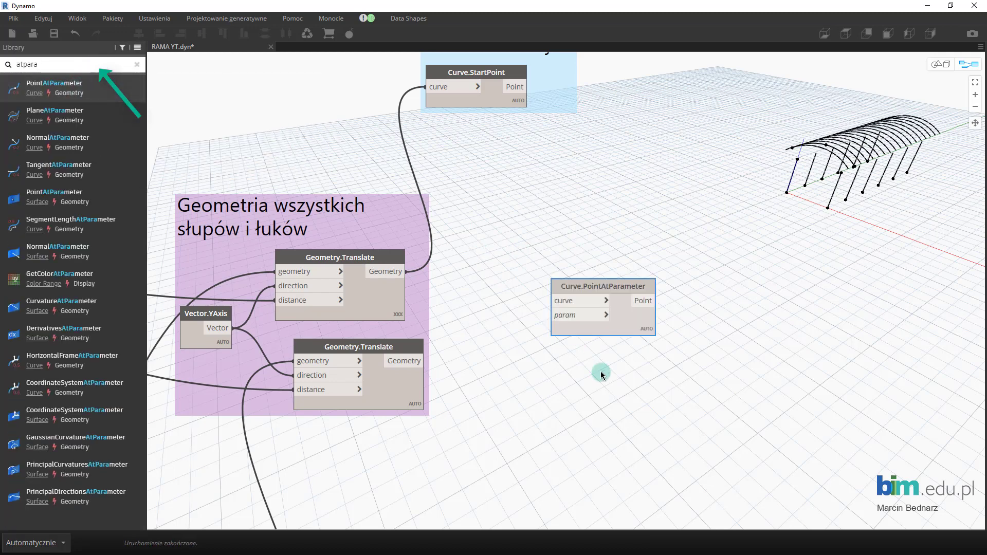
{"action": "left_click_drag", "start_coordinate": [613, 253], "coordinate": [678, 312]}
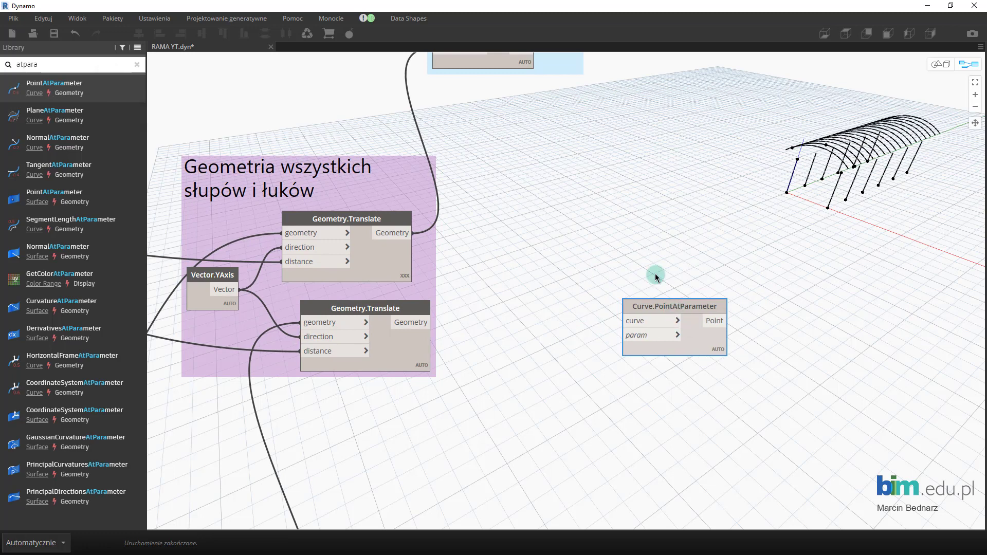
{"action": "mouse_move", "coordinate": [631, 321]}
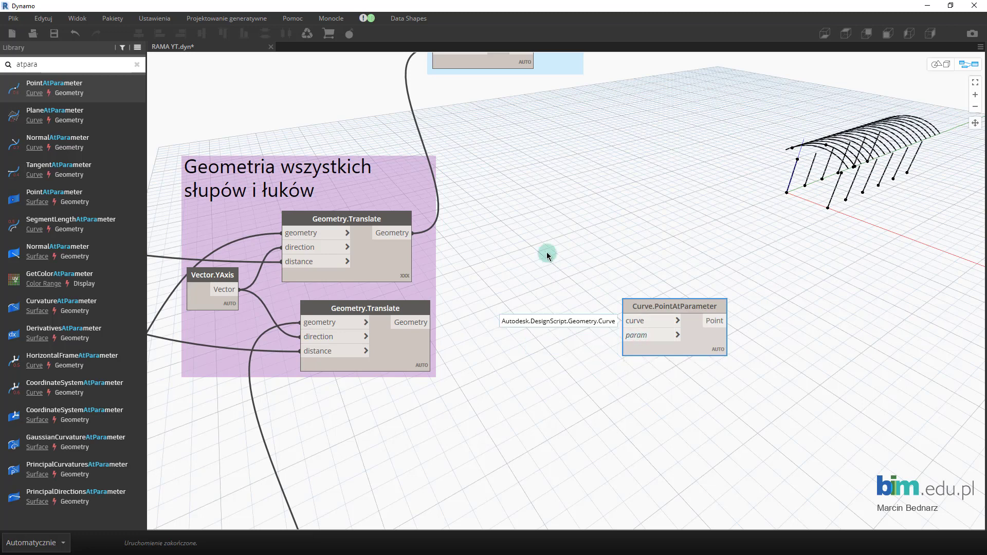
- Wire the arcs from the lower Geometry.Translate into Curve.PointAtParameter's curve input
{"action": "left_click", "coordinate": [476, 319]}
{"action": "left_click", "coordinate": [419, 354]}
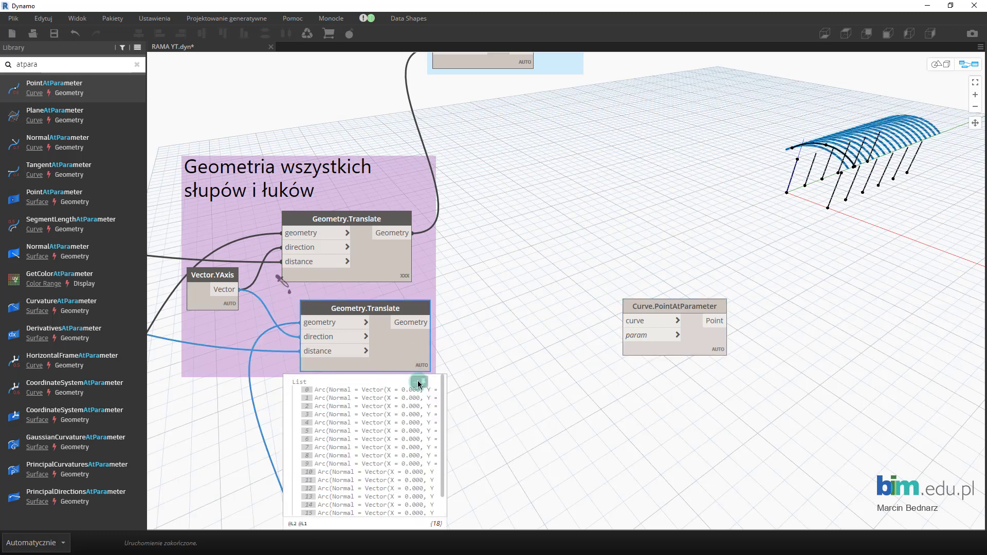
{"action": "left_click_drag", "start_coordinate": [420, 322], "coordinate": [637, 322]}
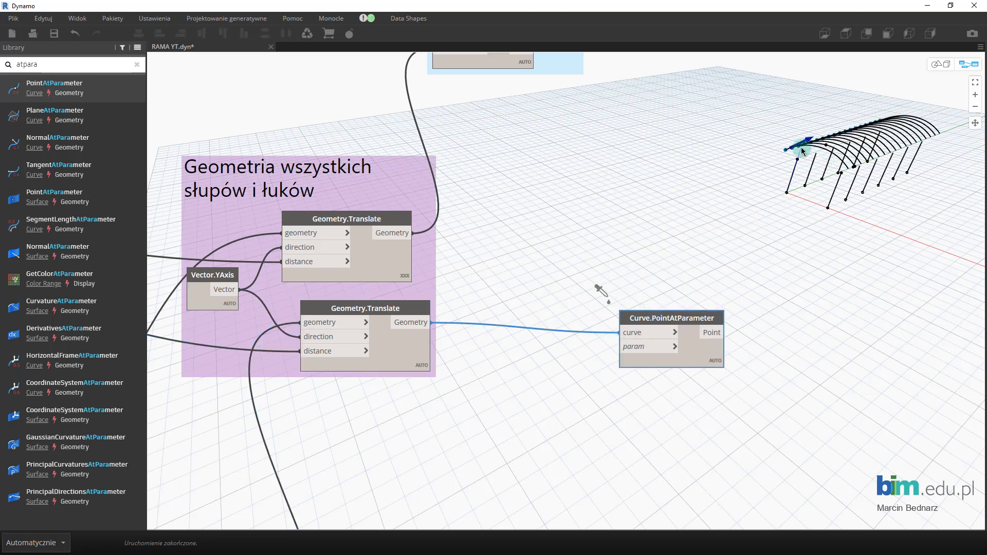
{"action": "mouse_move", "coordinate": [634, 321]}
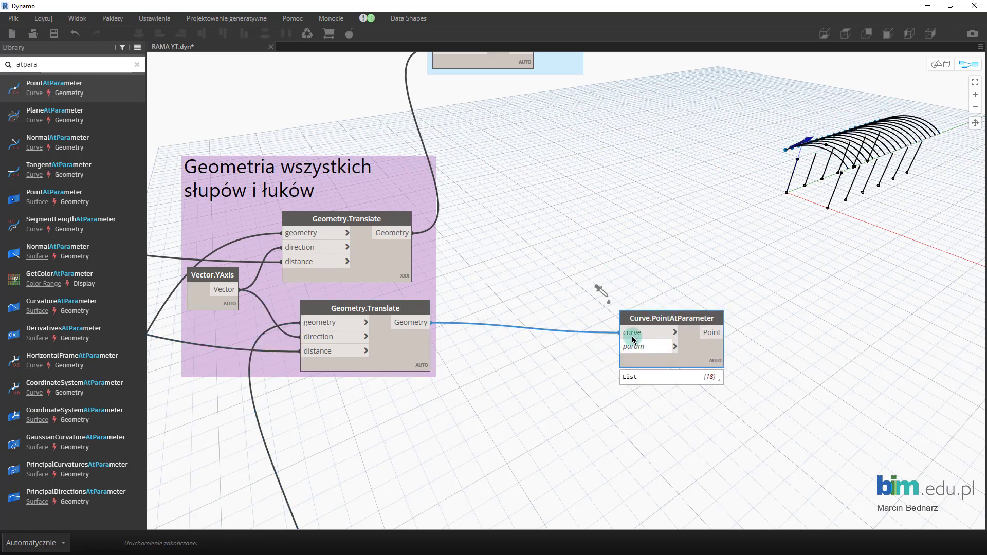
{"action": "left_click", "coordinate": [663, 246]}
{"action": "middle_click_drag", "start_coordinate": [581, 286], "coordinate": [668, 321]}
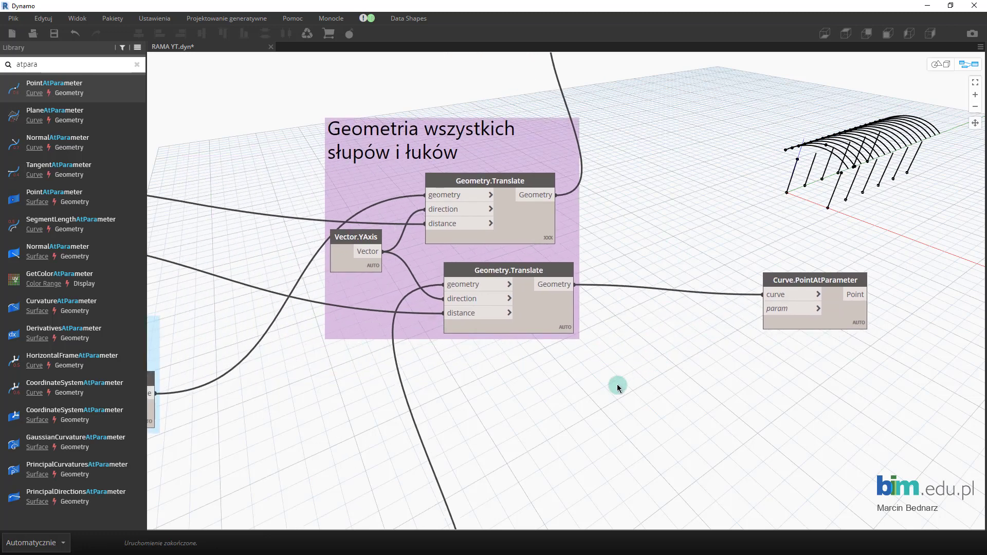
{"action": "middle_click_drag", "start_coordinate": [744, 376], "coordinate": [717, 361]}
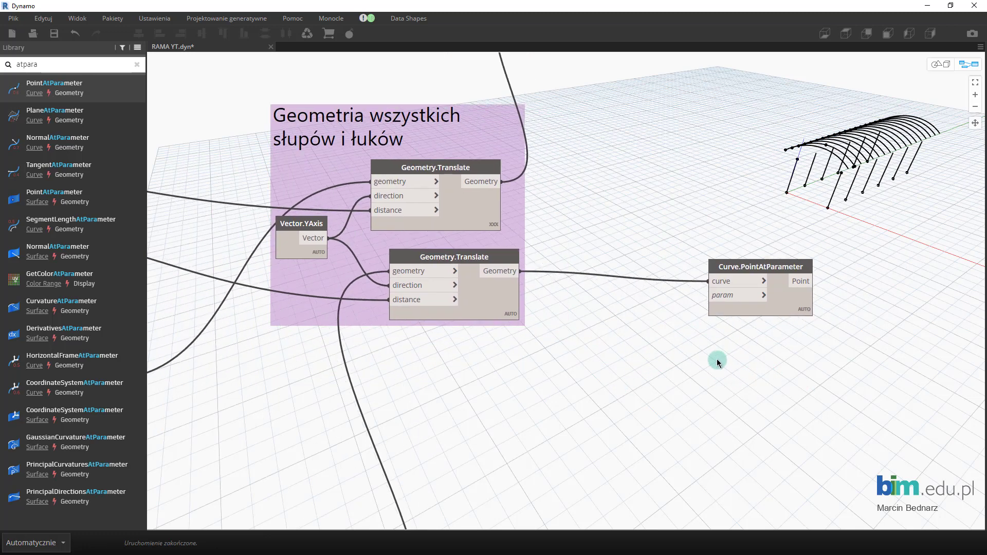
- Create a Code Block containing 0..1..#IloscPlatwi
{"action": "double_click", "coordinate": [589, 350]}
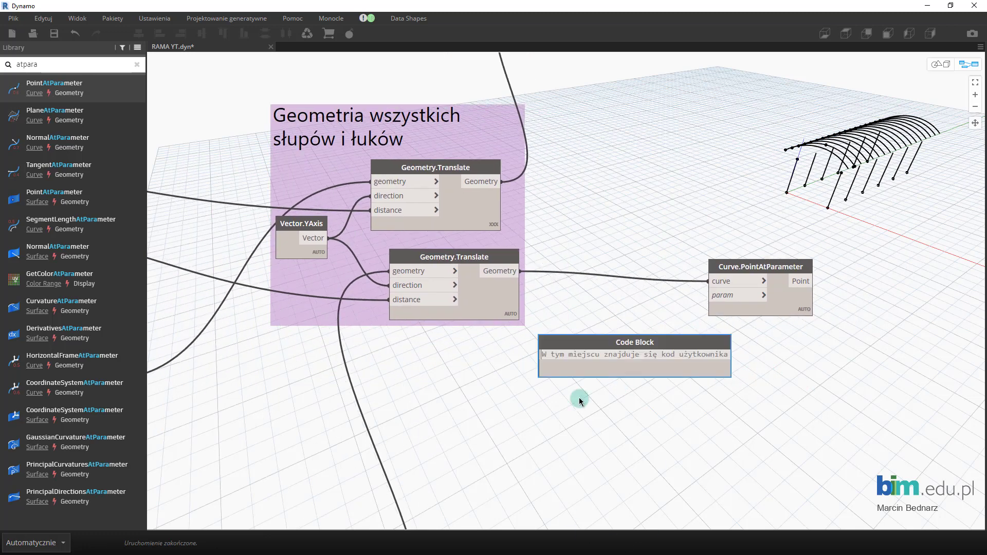
{"action": "type", "text": "0..1"}
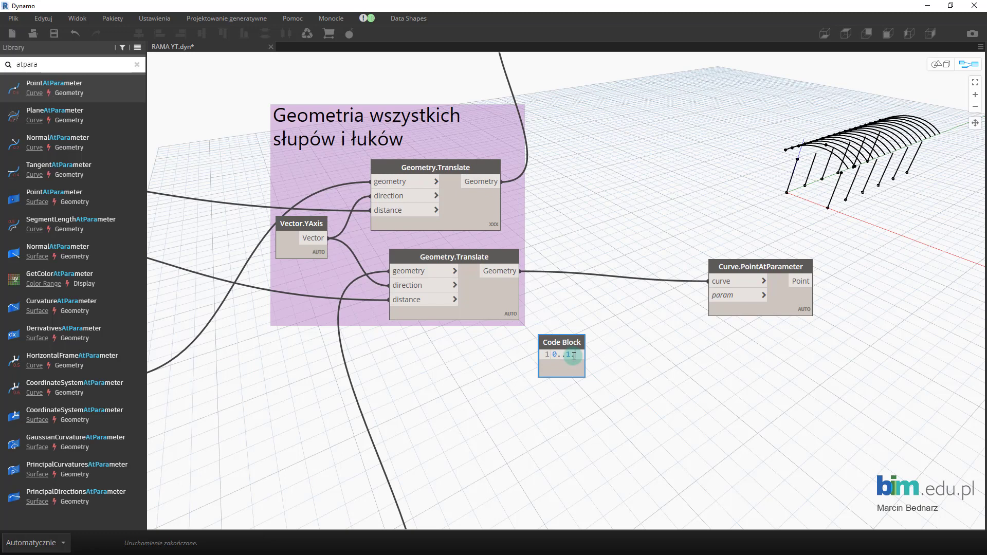
{"action": "type", "text": "..#Ilos"}
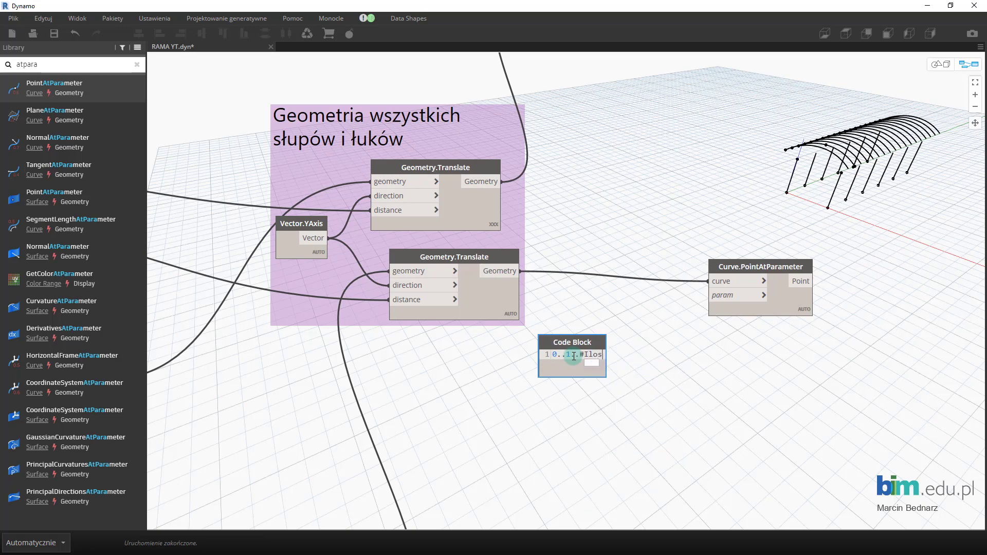
{"action": "type", "text": "cPlatwi"}
{"action": "left_click", "coordinate": [581, 348]}
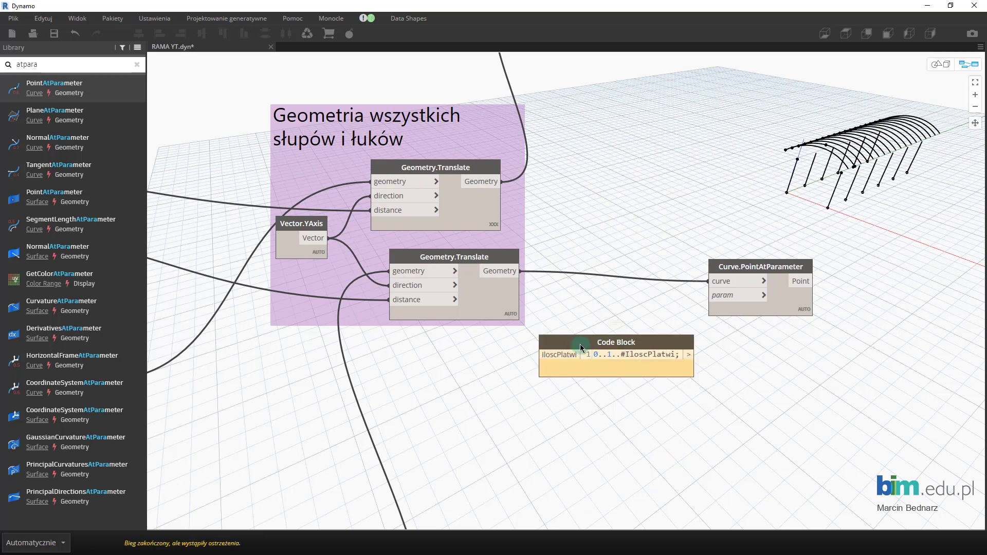
- Wire the Ilość płatwi slider into the code block and check its 11 values
{"action": "middle_click_drag", "start_coordinate": [374, 396], "coordinate": [897, 364]}
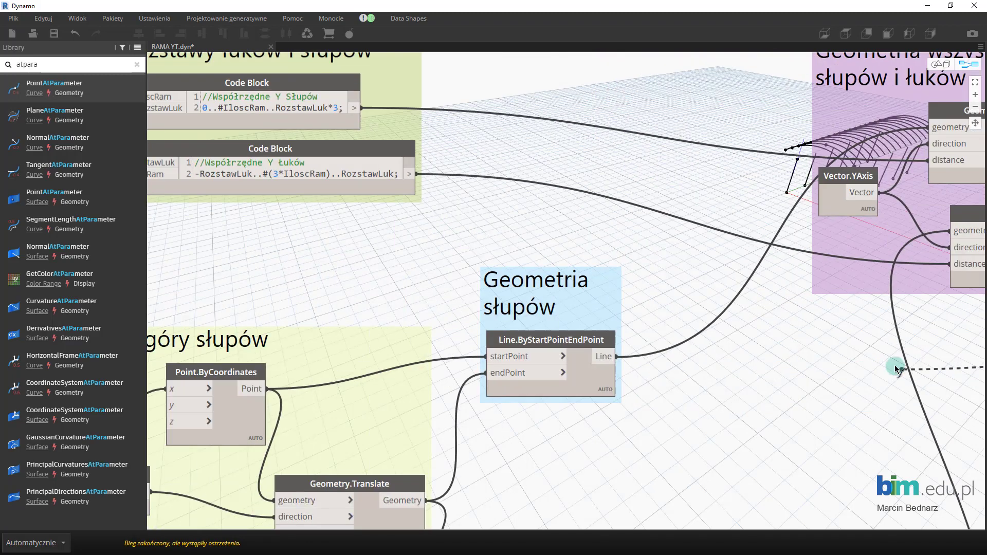
{"action": "middle_click_drag", "start_coordinate": [379, 308], "coordinate": [905, 193]}
{"action": "middle_click_drag", "start_coordinate": [597, 438], "coordinate": [649, 269]}
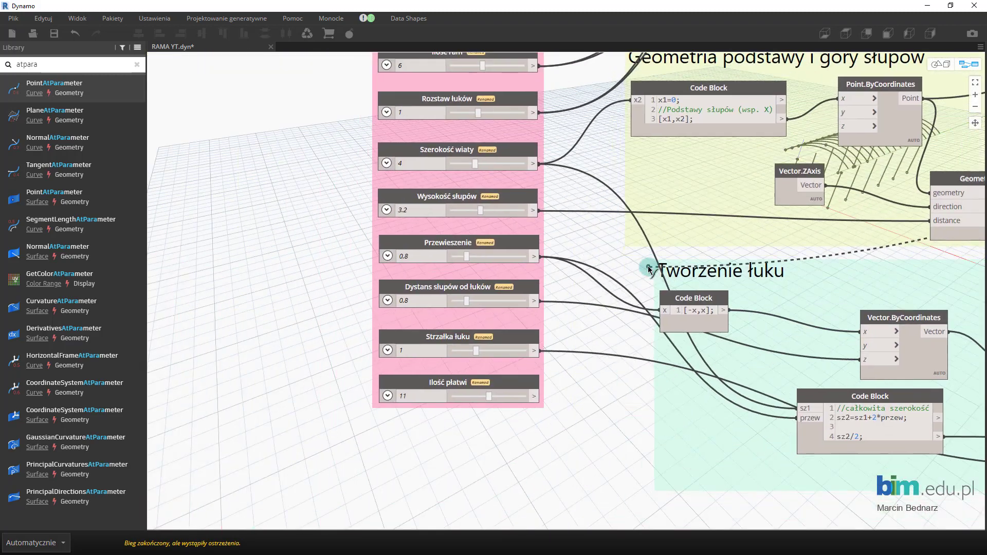
{"action": "left_click", "coordinate": [535, 396]}
{"action": "middle_click_drag", "start_coordinate": [843, 267], "coordinate": [366, 300]}
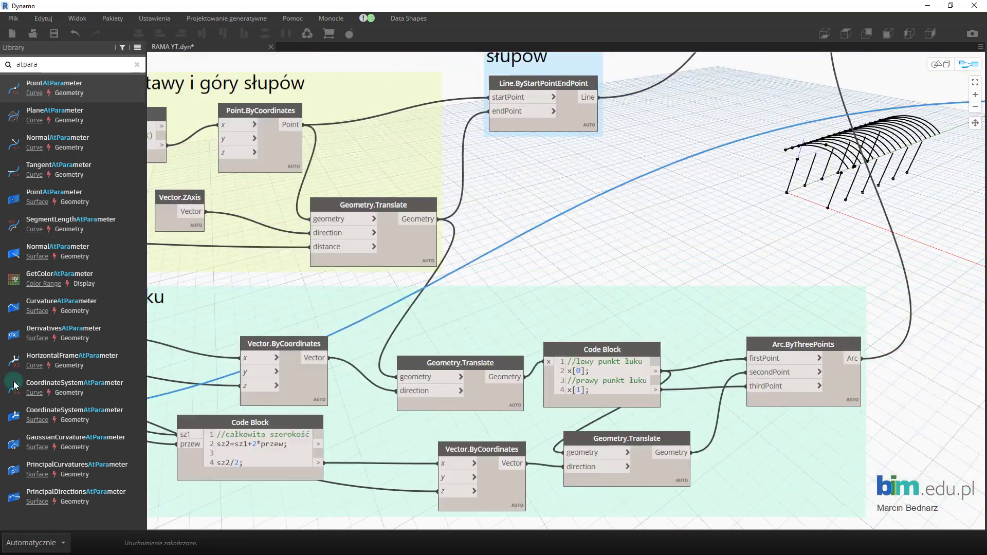
{"action": "middle_click_drag", "start_coordinate": [915, 237], "coordinate": [360, 311]}
{"action": "middle_click_drag", "start_coordinate": [646, 167], "coordinate": [582, 194]}
{"action": "middle_click_drag", "start_coordinate": [348, 154], "coordinate": [696, 251]}
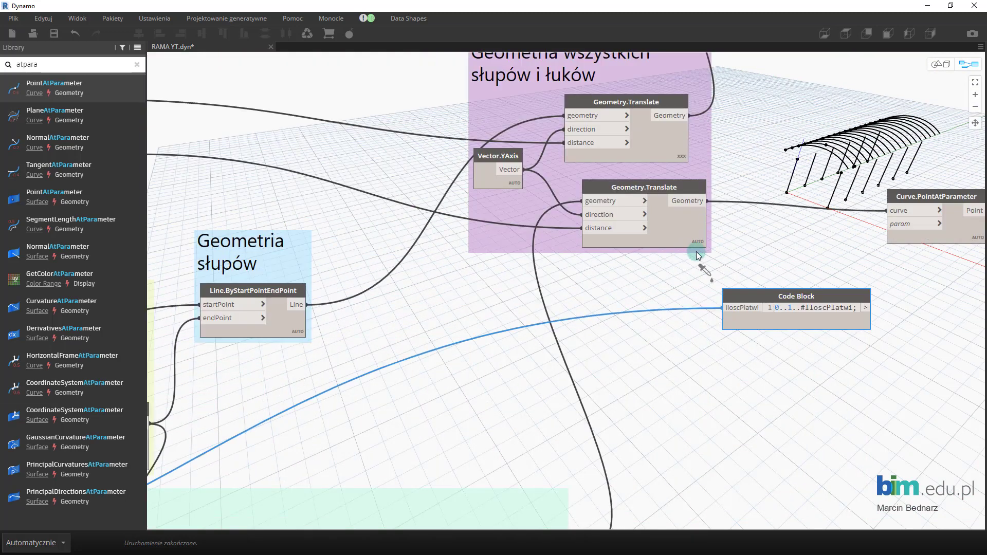
{"action": "middle_click_drag", "start_coordinate": [872, 254], "coordinate": [729, 297]}
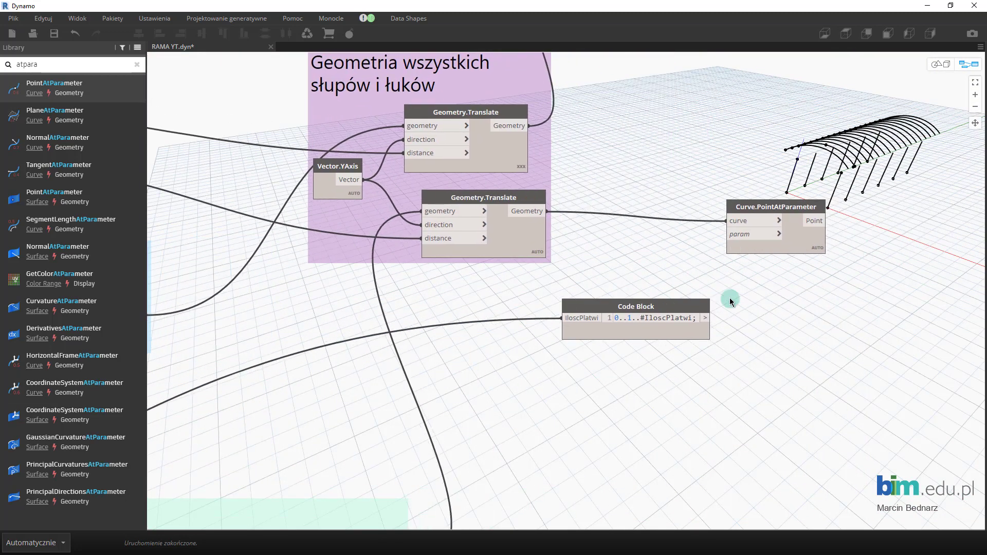
{"action": "left_click", "coordinate": [683, 333]}
{"action": "middle_click_drag", "start_coordinate": [576, 397], "coordinate": [564, 374]}
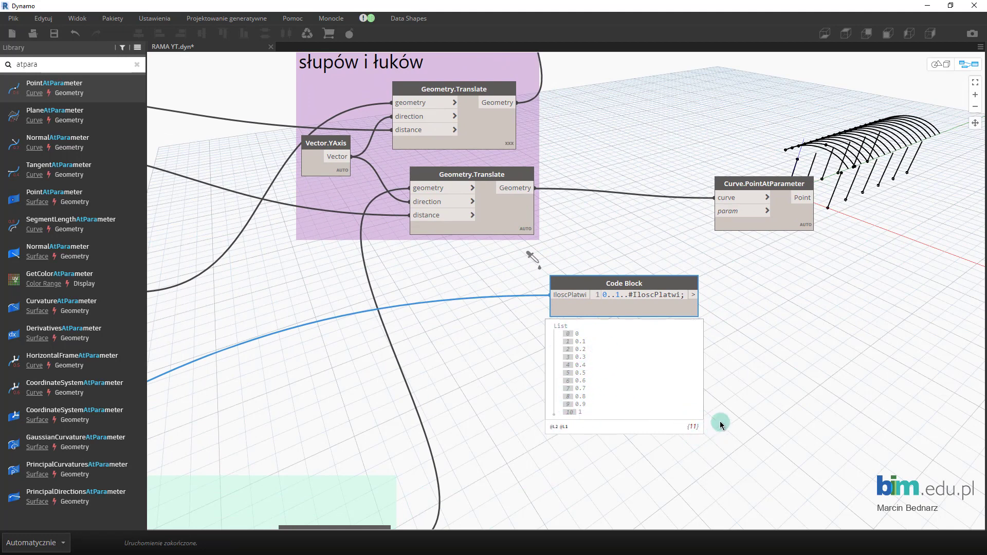
- Edit the code block range to run from 0.05 to 0.95
{"action": "left_click", "coordinate": [756, 331]}
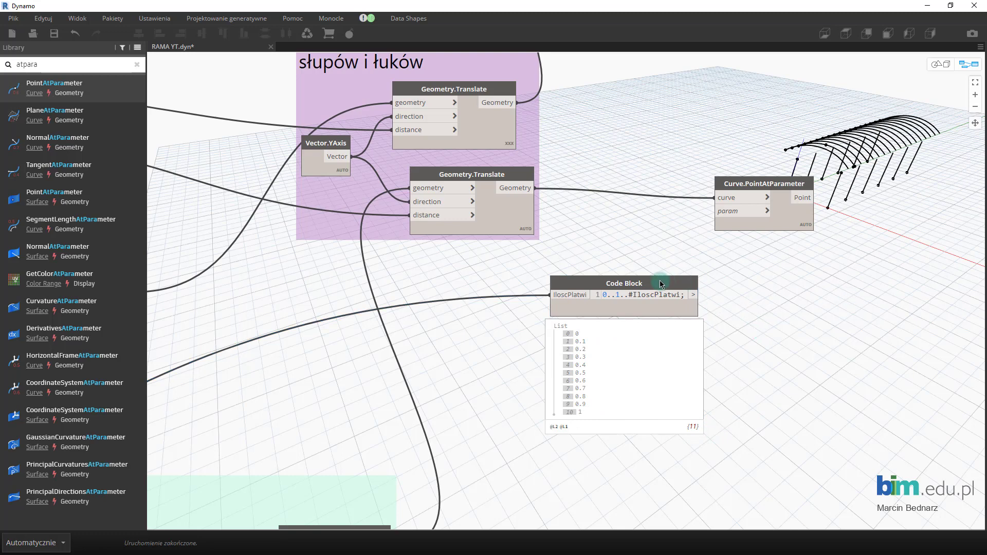
{"action": "left_click_drag", "start_coordinate": [660, 283], "coordinate": [641, 283]}
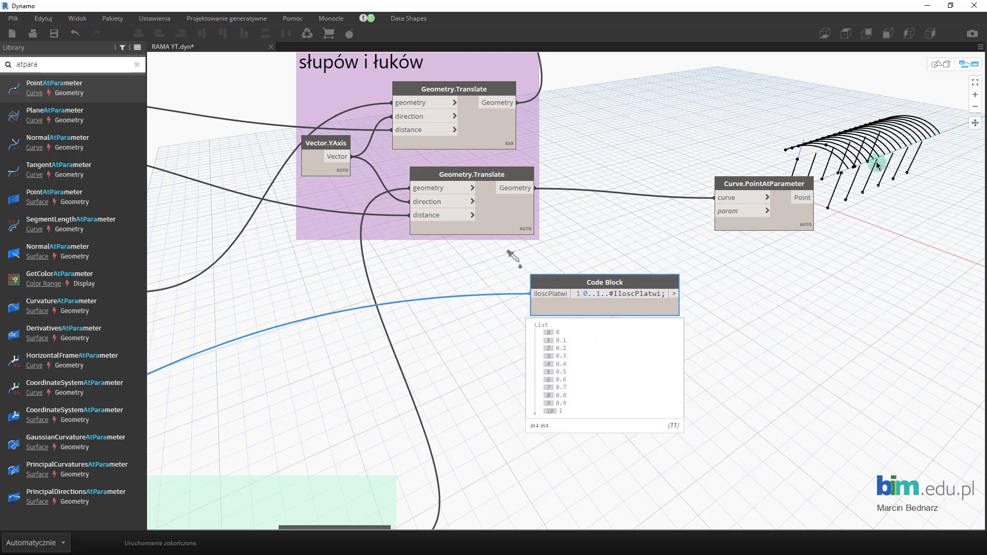
{"action": "left_click", "coordinate": [827, 301]}
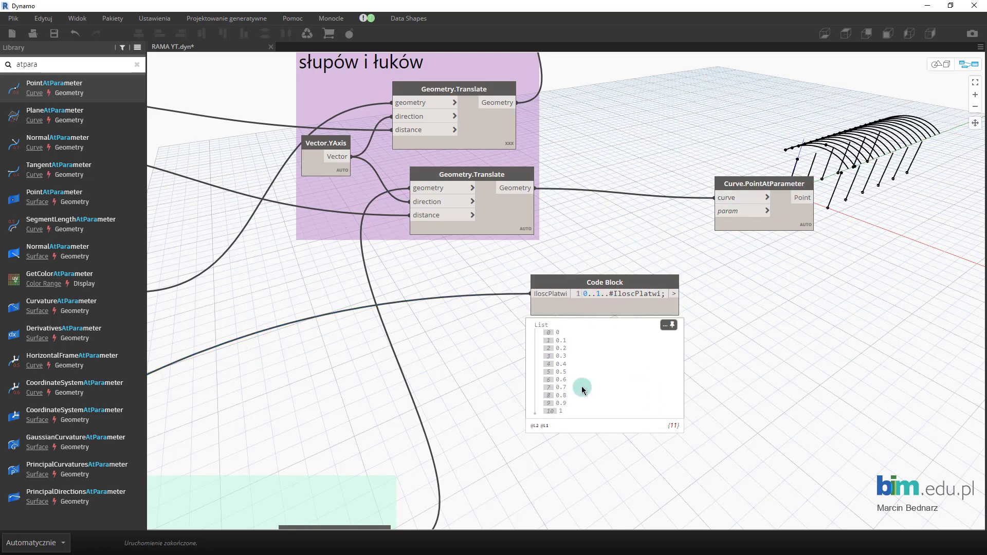
{"action": "mouse_move", "coordinate": [581, 386]}
{"action": "type", "text": ".0"}
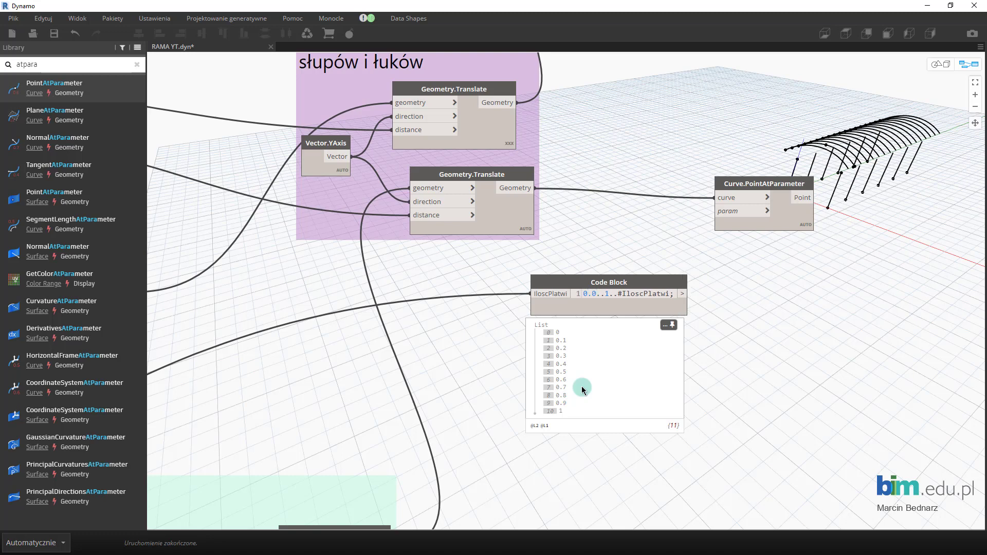
{"action": "type", "text": "5"}
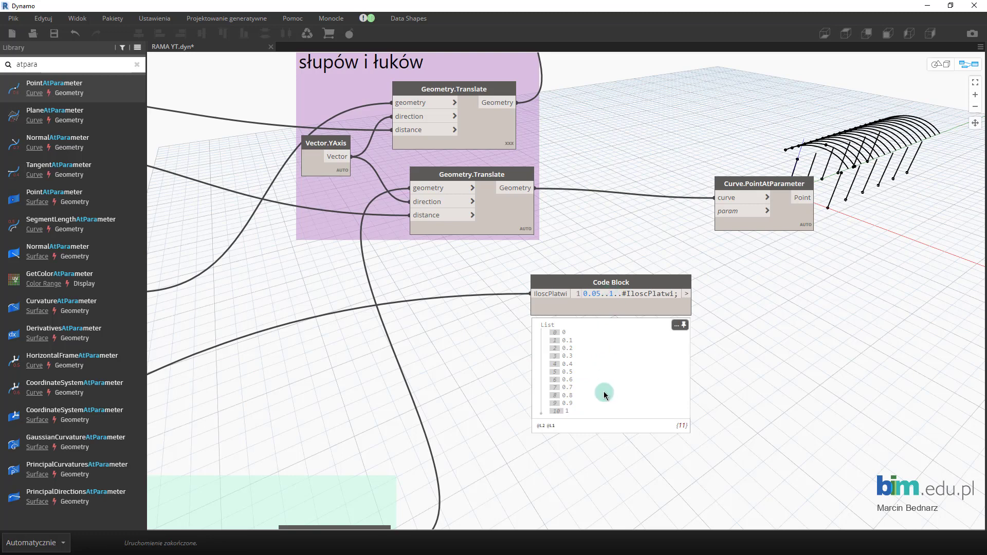
{"action": "key", "text": "BackSpace"}
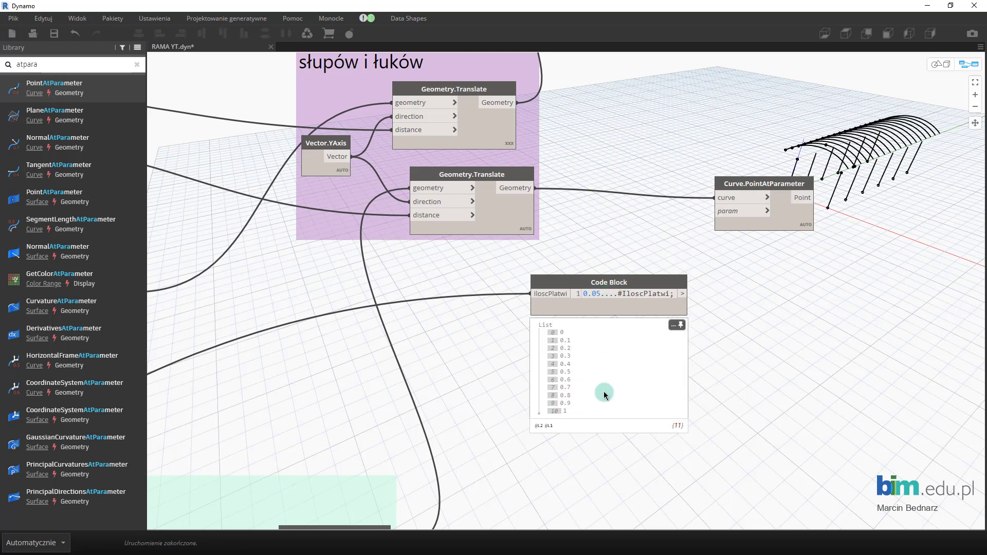
{"action": "type", "text": "0.95"}
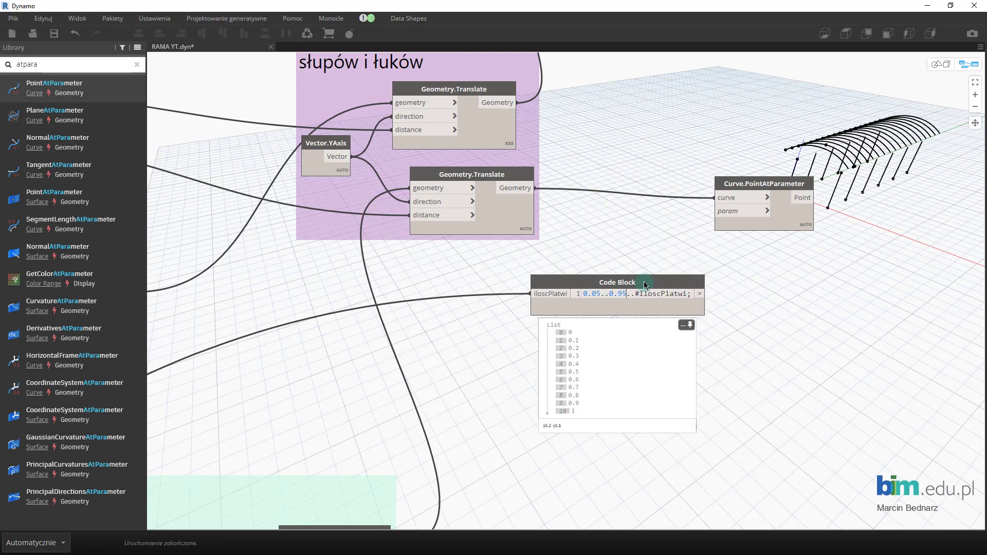
{"action": "left_click", "coordinate": [841, 194]}
- Feed the range into param, refine it to 0.02..0.98, and set Cross Product lacing
{"action": "left_click_drag", "start_coordinate": [699, 294], "coordinate": [732, 211]}
{"action": "type", "text": "2"}
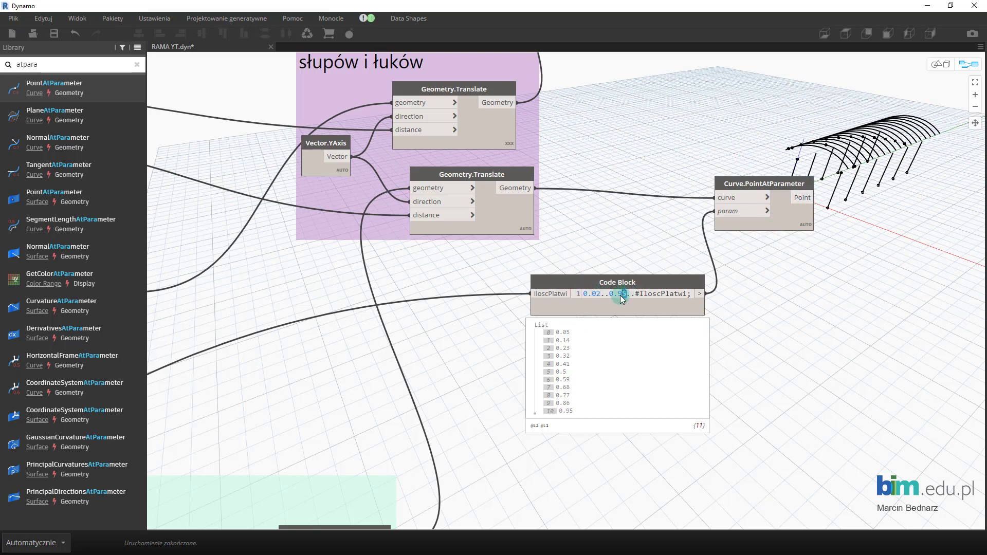
{"action": "type", "text": "8"}
{"action": "left_click", "coordinate": [788, 318]}
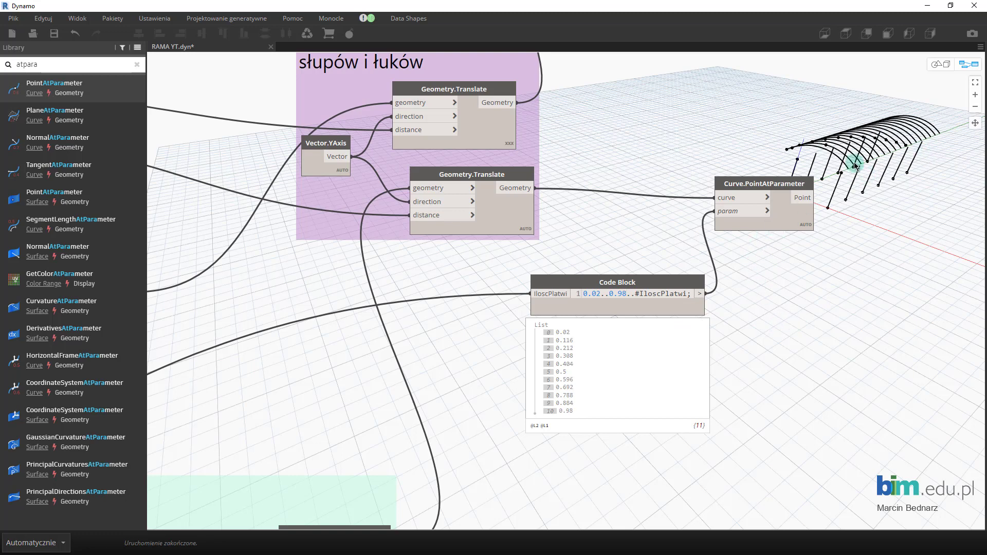
{"action": "right_click", "coordinate": [790, 217]}
{"action": "mouse_move", "coordinate": [841, 268]}
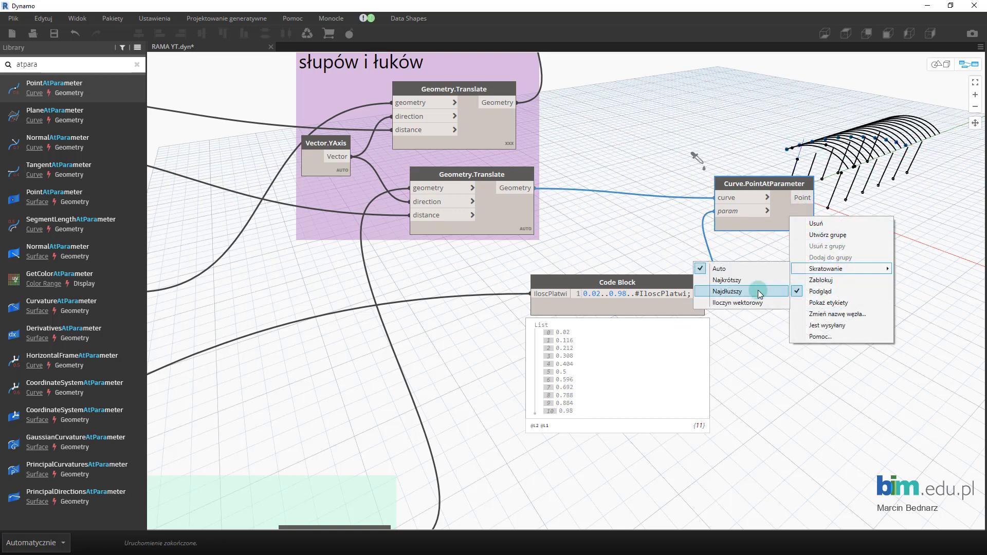
{"action": "left_click", "coordinate": [755, 302]}
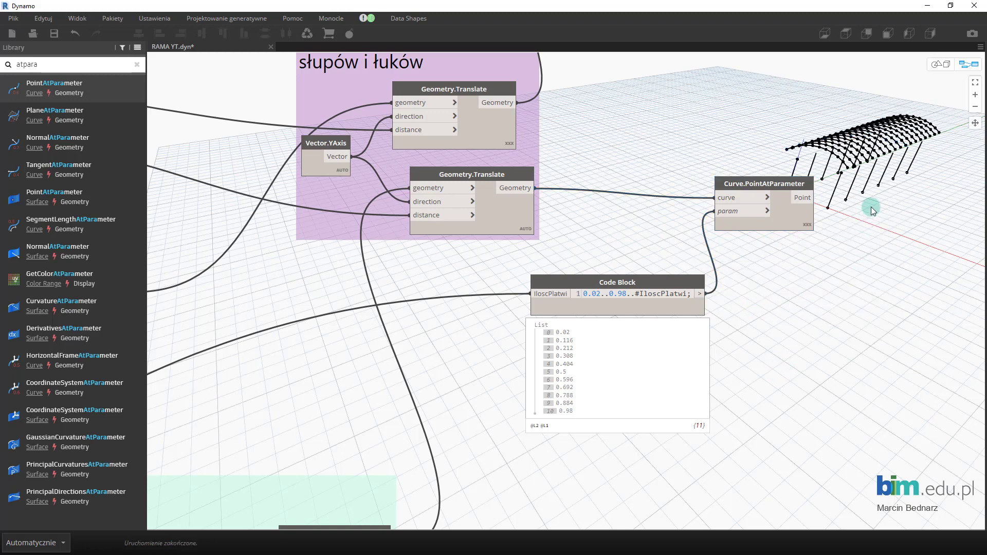
{"action": "key", "text": "ctrl+b"}
{"action": "right_click_drag", "start_coordinate": [776, 223], "coordinate": [733, 201]}
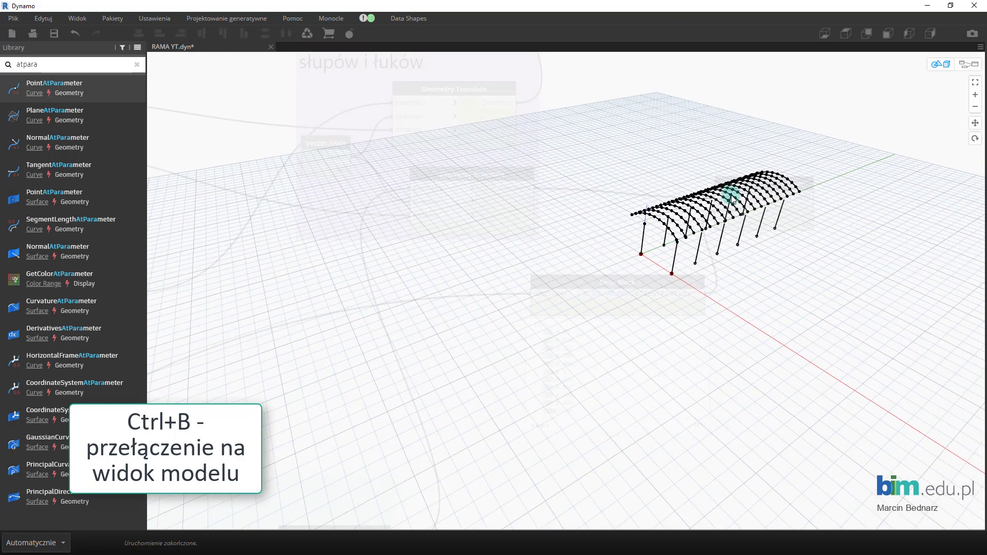
{"action": "scroll", "coordinate": [734, 201], "scroll_direction": "up", "scroll_amount": 5}
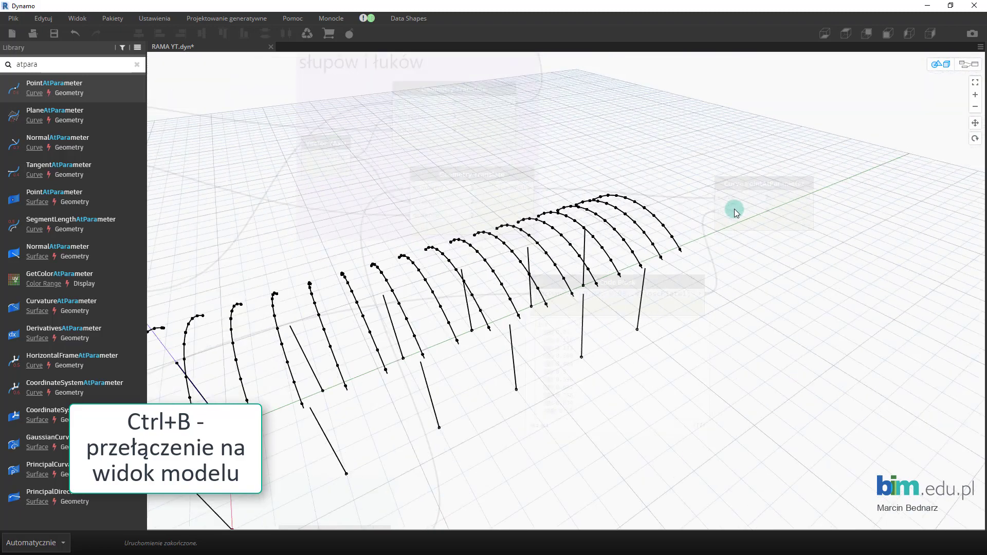
{"action": "mouse_move", "coordinate": [735, 211]}
{"action": "right_mouse_down"}
{"action": "mouse_move", "coordinate": [627, 259]}
{"action": "mouse_move", "coordinate": [619, 297]}
{"action": "mouse_move", "coordinate": [837, 288]}
{"action": "mouse_move", "coordinate": [771, 289]}
{"action": "mouse_move", "coordinate": [794, 262]}
{"action": "right_mouse_up"}
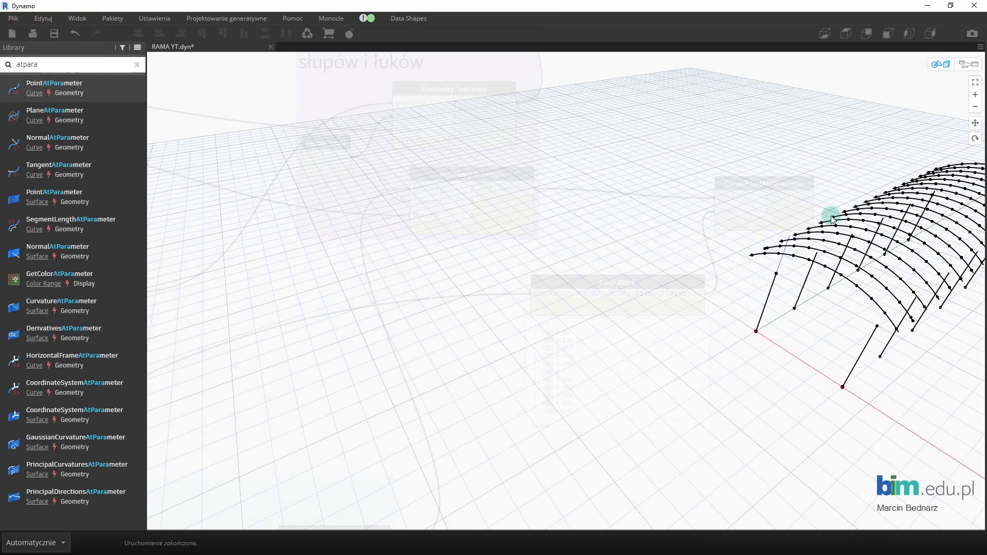
{"action": "right_click_drag", "start_coordinate": [798, 322], "coordinate": [810, 319]}
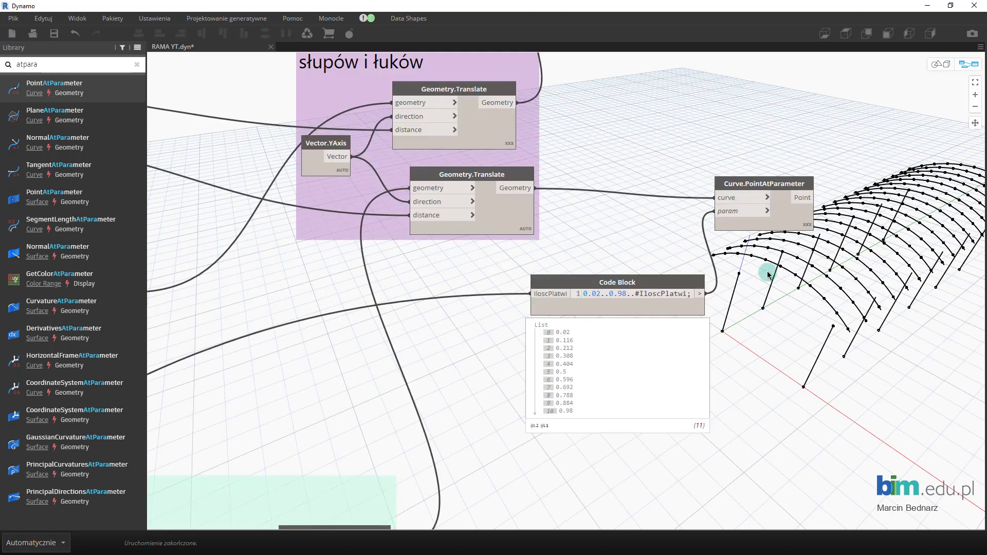
- Move Curve.PointAtParameter beside the code block and pin its preview to label the first two arcs' point indices
{"action": "key", "text": "ctrl+b"}
{"action": "middle_click_drag", "start_coordinate": [785, 298], "coordinate": [530, 267]}
{"action": "left_click_drag", "start_coordinate": [547, 194], "coordinate": [585, 255]}
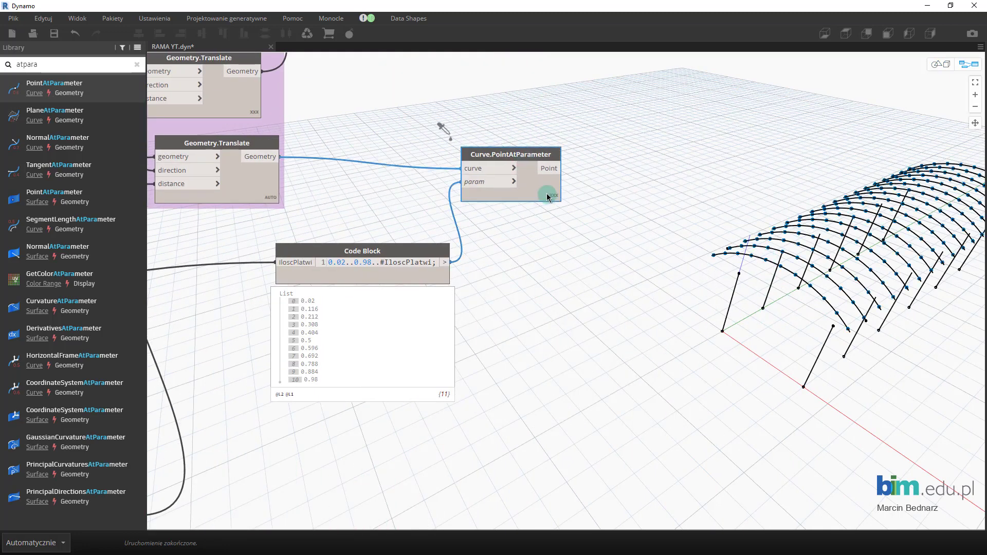
{"action": "scroll", "coordinate": [611, 324], "scroll_direction": "down", "scroll_amount": 1}
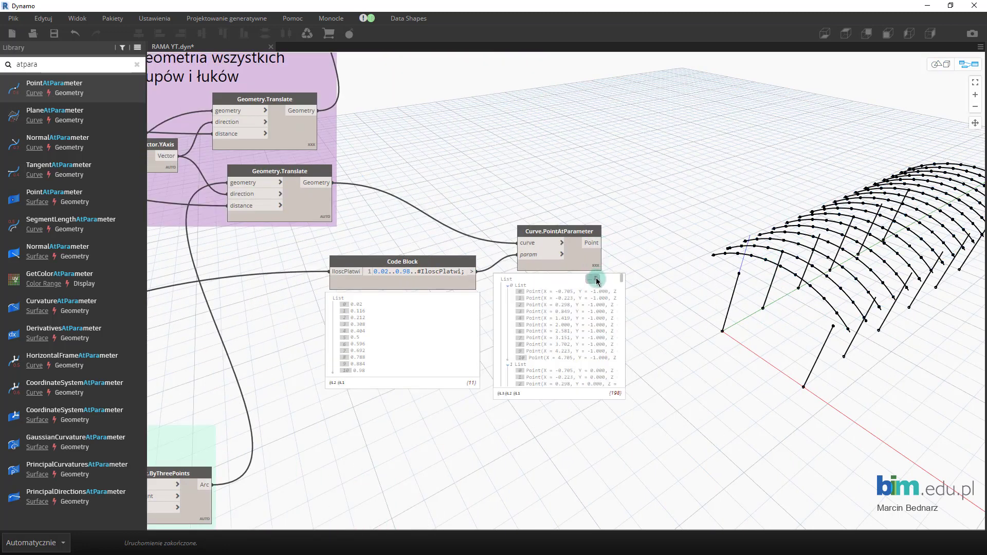
{"action": "left_click", "coordinate": [559, 292]}
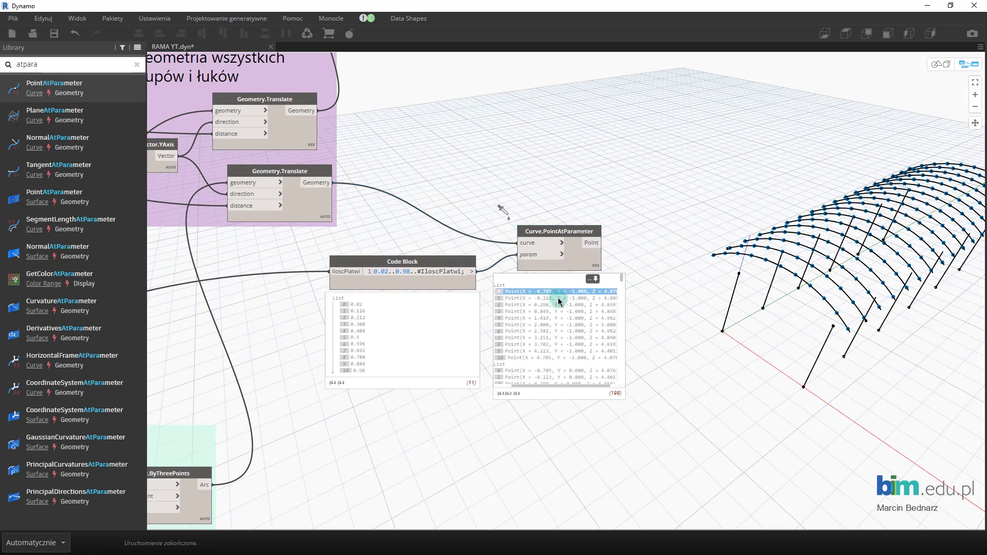
{"action": "left_click", "coordinate": [509, 286]}
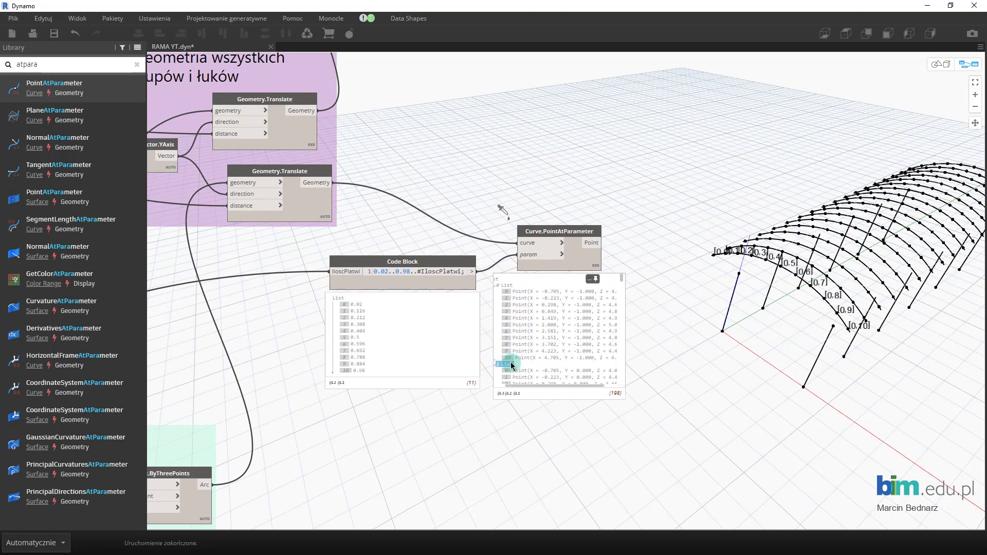
{"action": "left_click", "coordinate": [512, 365]}
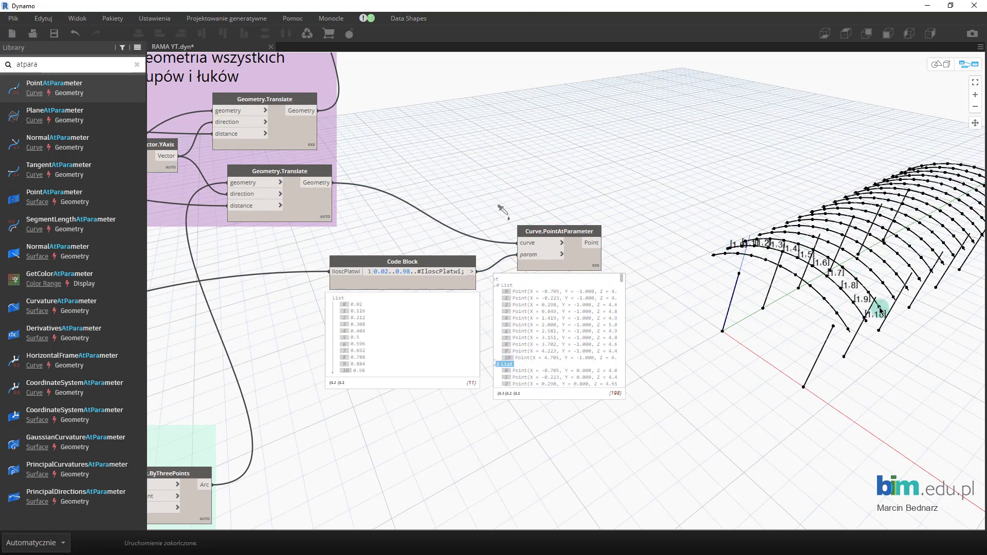
- Check the labelled arc points in the 3D preview, then close the pinned point preview
{"action": "middle_click_drag", "start_coordinate": [794, 288], "coordinate": [646, 315]}
{"action": "key", "text": "ctrl+b"}
{"action": "scroll", "coordinate": [741, 303], "scroll_direction": "down", "scroll_amount": 5}
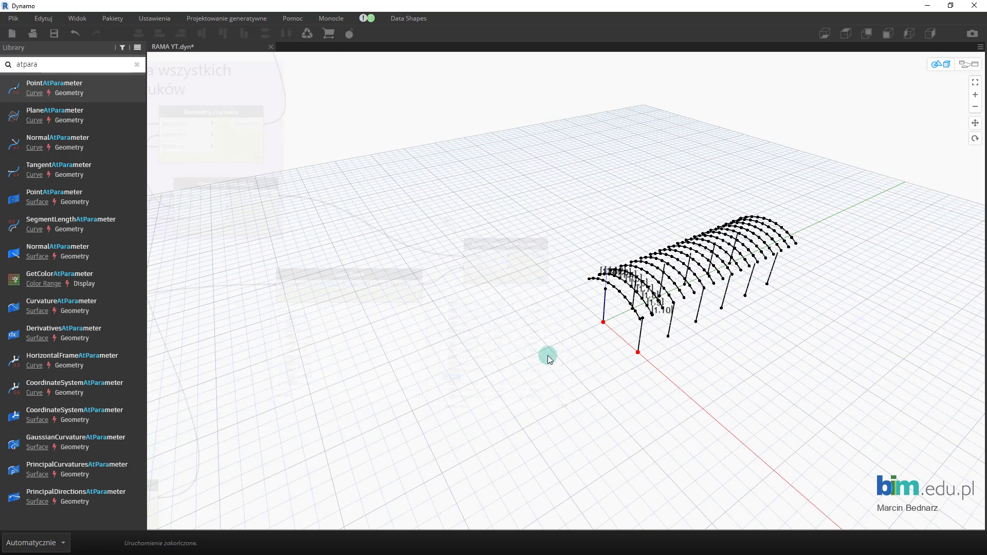
{"action": "key", "text": "ctrl+b"}
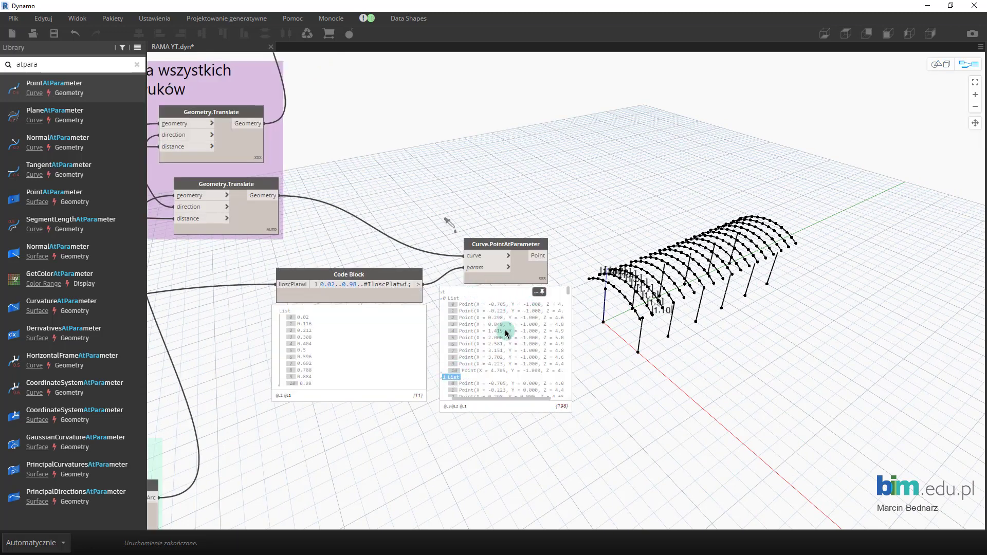
{"action": "left_click", "coordinate": [540, 292]}
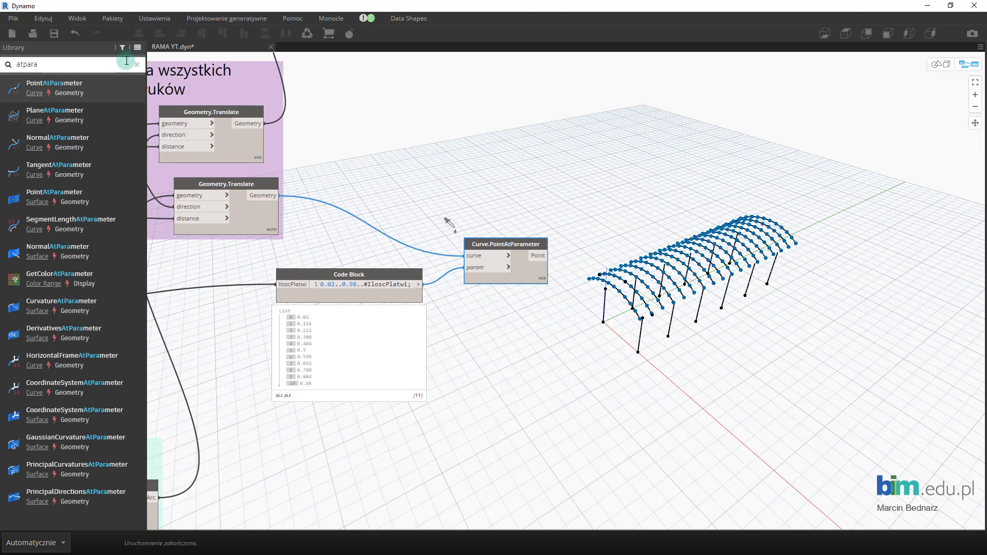
- Add a List.Transpose node fed by the Curve.PointAtParameter points
{"action": "left_click", "coordinate": [137, 65]}
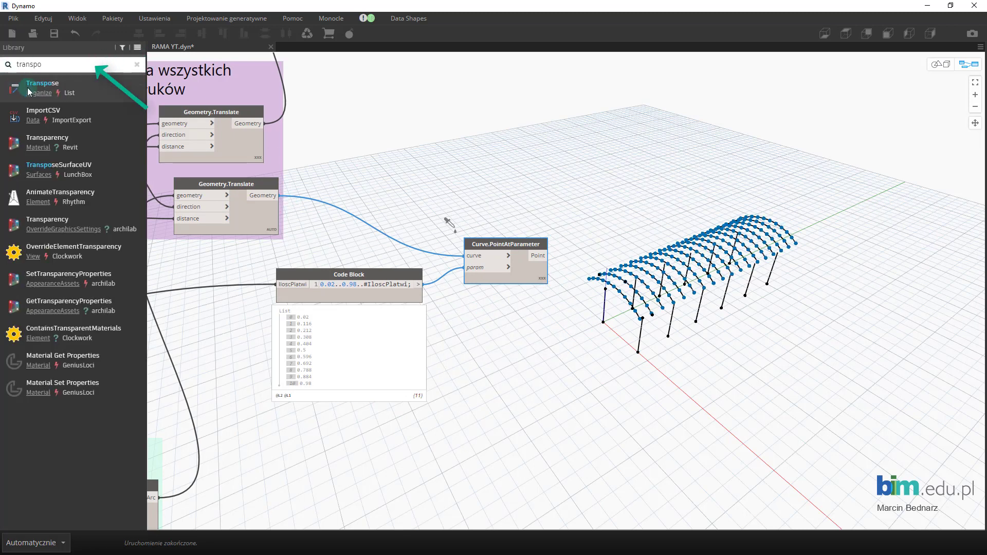
{"action": "left_click", "coordinate": [42, 85]}
{"action": "left_click_drag", "start_coordinate": [576, 298], "coordinate": [606, 245]}
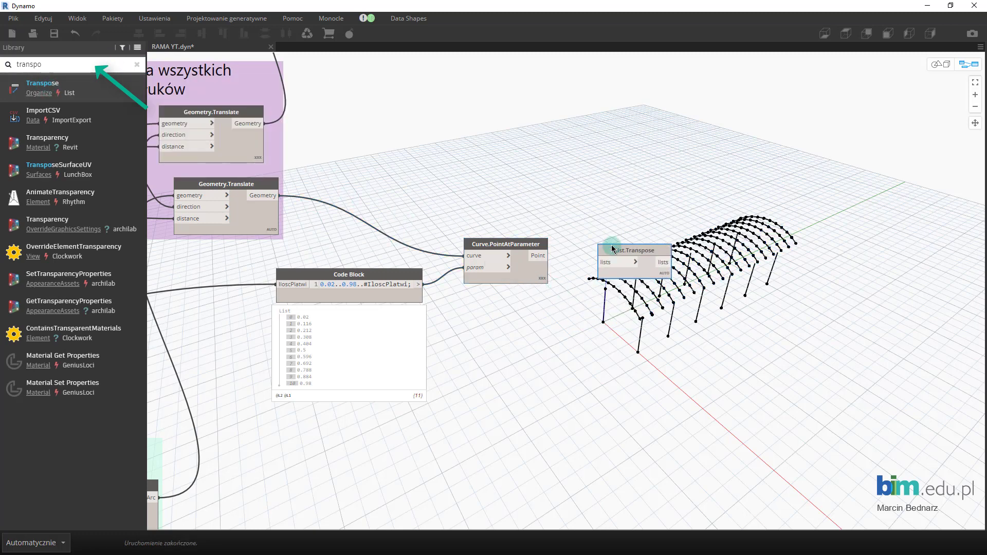
{"action": "mouse_move", "coordinate": [549, 256]}
{"action": "left_mouse_down"}
{"action": "mouse_move", "coordinate": [599, 261]}
{"action": "mouse_move", "coordinate": [611, 217]}
{"action": "left_mouse_up"}
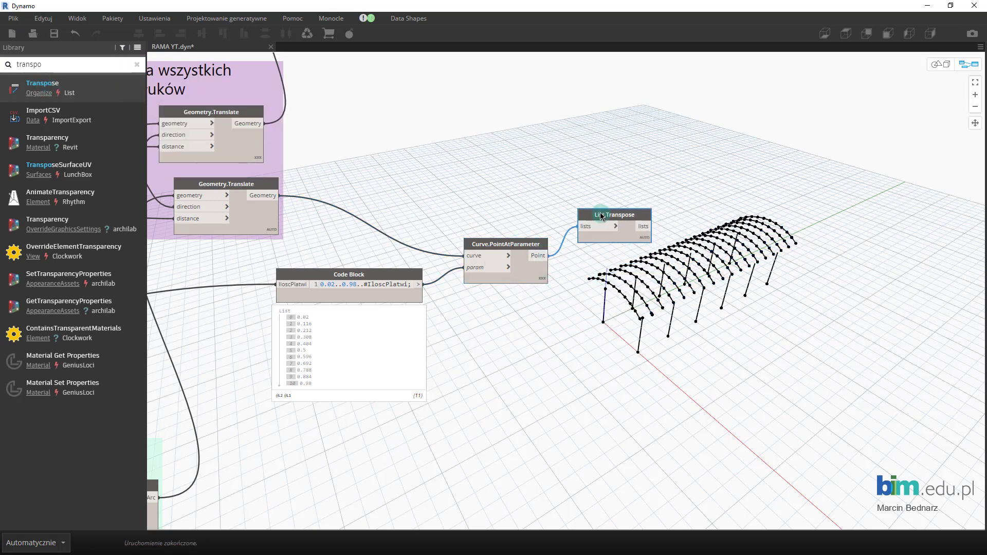
- Arrange Code Block, point and transpose nodes in a row and inspect the transposed point groups
{"action": "left_click_drag", "start_coordinate": [392, 275], "coordinate": [349, 279]}
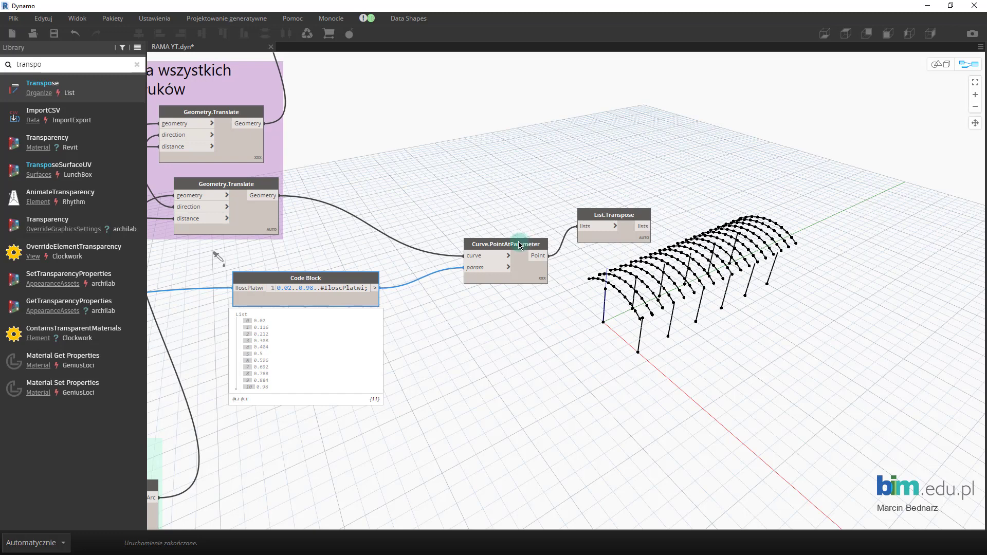
{"action": "left_click_drag", "start_coordinate": [519, 245], "coordinate": [476, 245]}
{"action": "left_click_drag", "start_coordinate": [593, 219], "coordinate": [561, 223]}
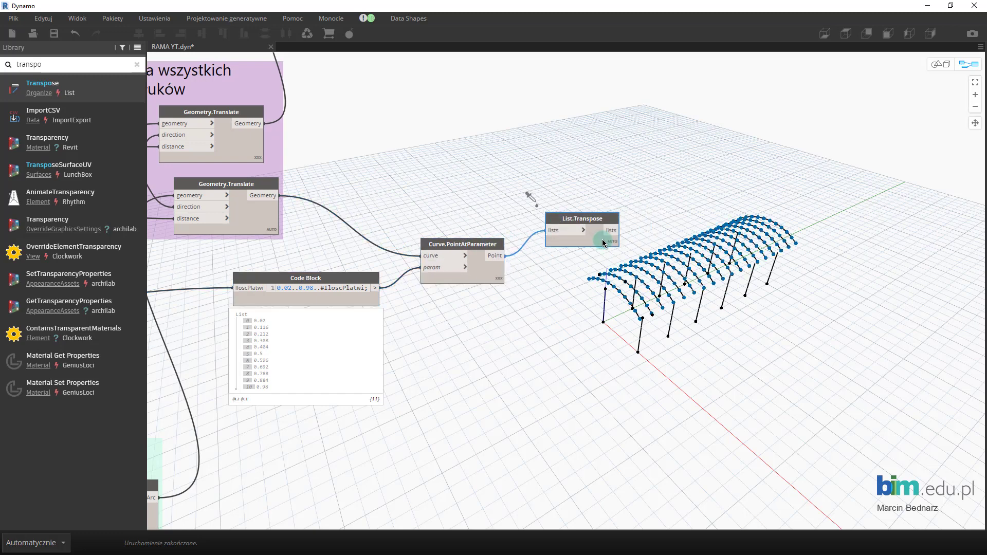
{"action": "middle_click_drag", "start_coordinate": [637, 260], "coordinate": [551, 232]}
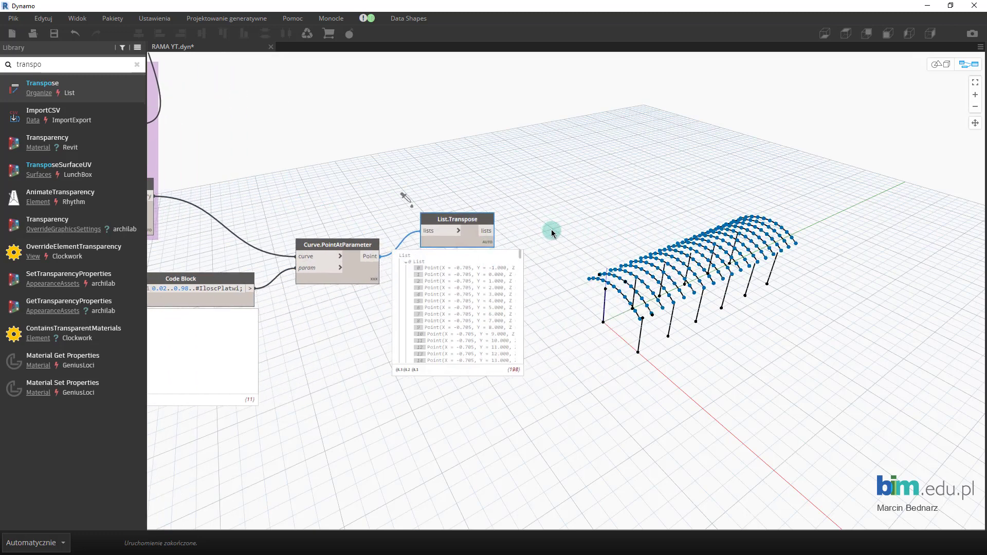
{"action": "left_click", "coordinate": [569, 223]}
{"action": "mouse_move", "coordinate": [432, 277]}
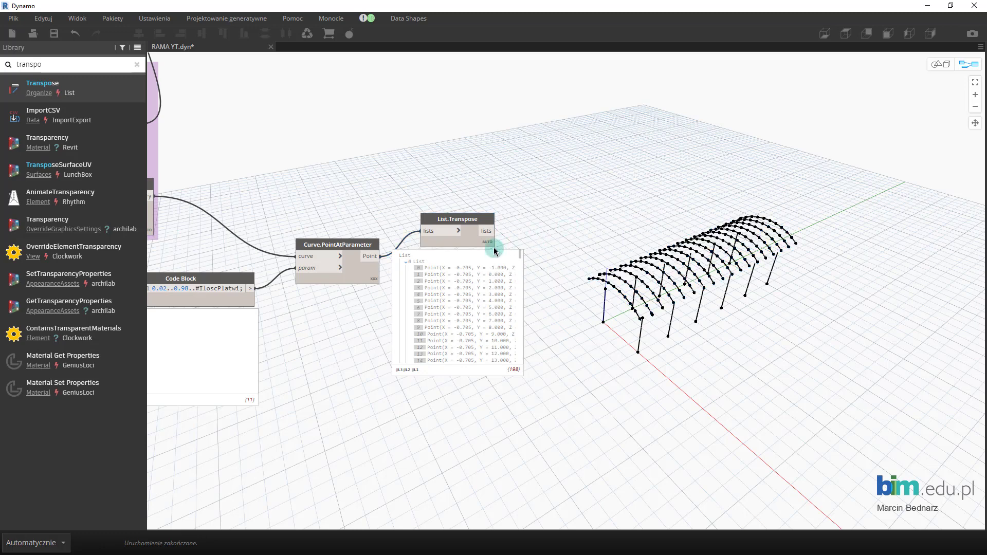
{"action": "left_click", "coordinate": [423, 263]}
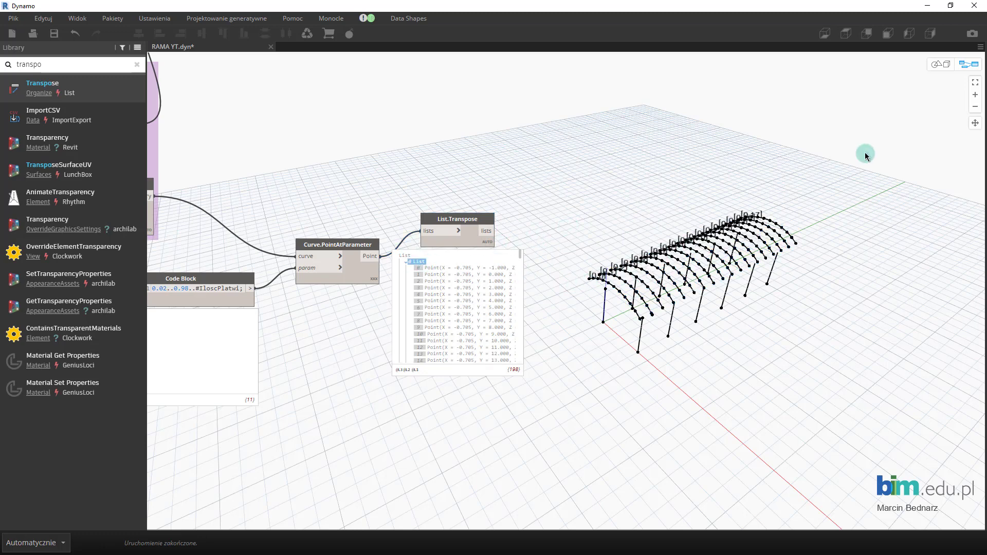
{"action": "left_click", "coordinate": [487, 243]}
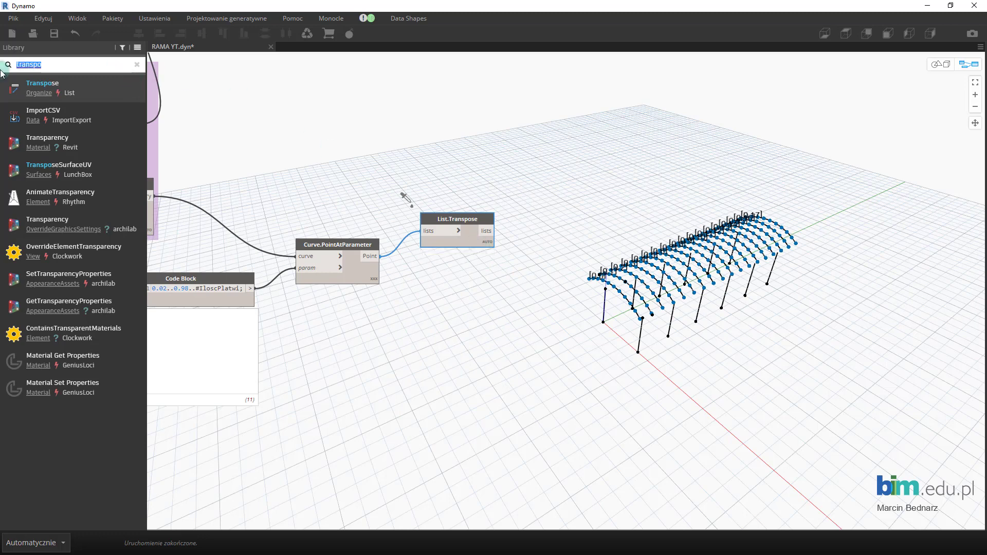
- Add Line.ByBestFitThroughPoints with List.Transpose's output wired into bestFitPoints
{"action": "key", "text": "BackSpace"}
{"action": "type", "text": "line"}
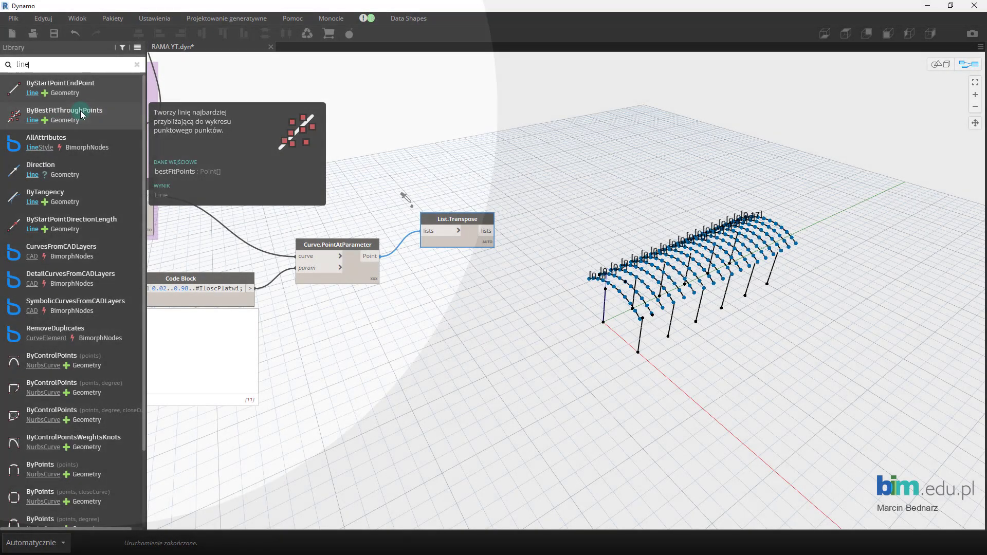
{"action": "left_click", "coordinate": [81, 114]}
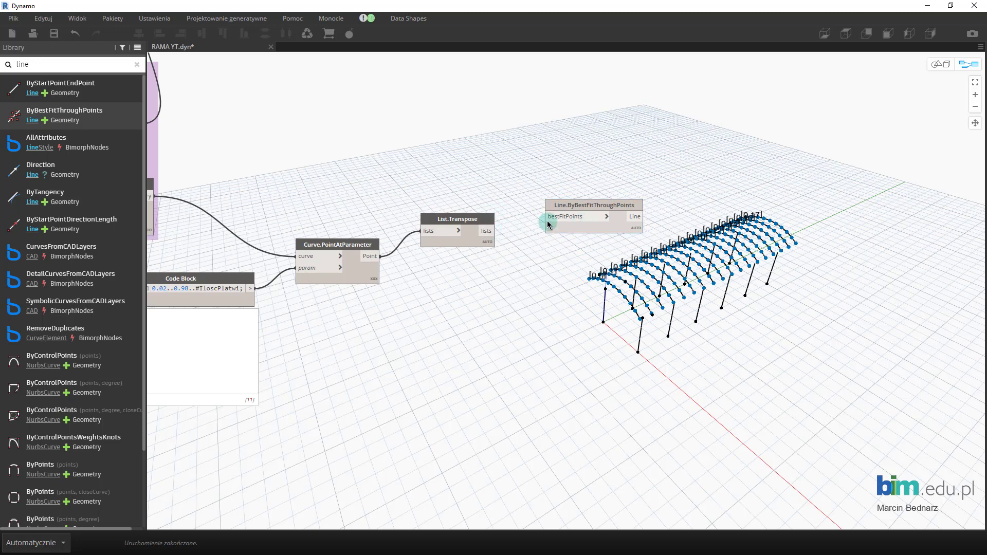
{"action": "left_click_drag", "start_coordinate": [491, 231], "coordinate": [547, 217]}
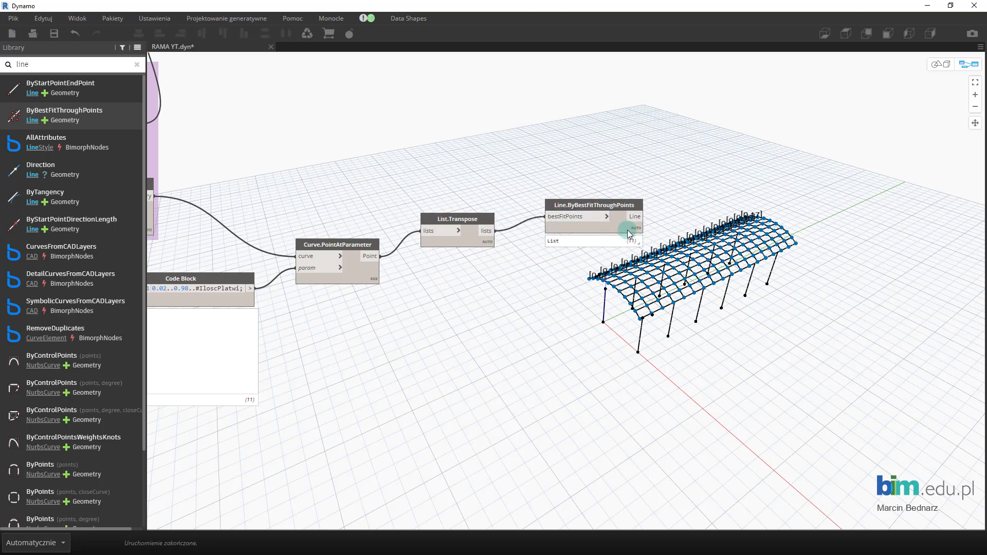
{"action": "left_click", "coordinate": [752, 392]}
- Zoom the 3D preview to check the purlin lines running along Y across the arches
{"action": "key", "text": "ctrl+b"}
{"action": "scroll", "coordinate": [685, 288], "scroll_direction": "up", "scroll_amount": 5}
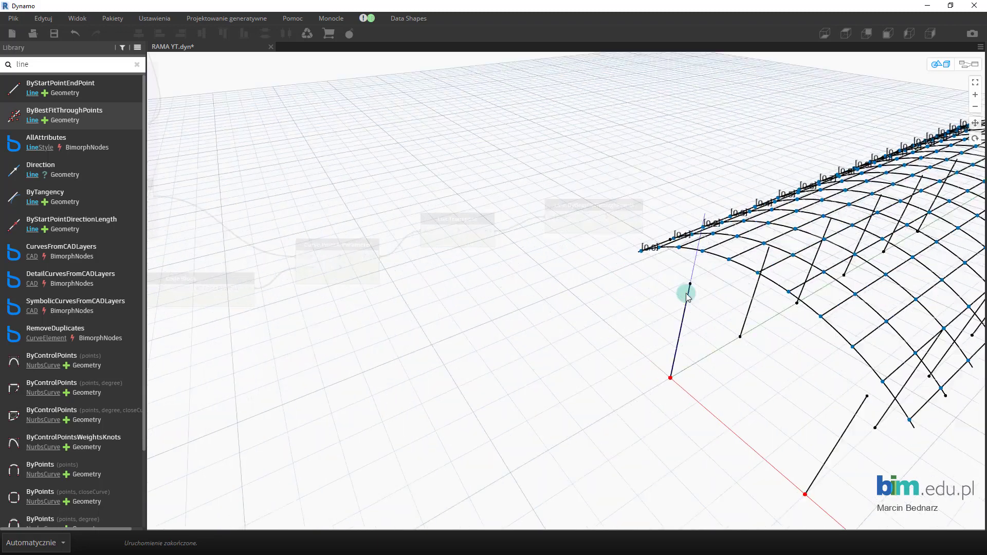
{"action": "scroll", "coordinate": [796, 303], "scroll_direction": "up", "scroll_amount": 3}
{"action": "scroll", "coordinate": [705, 302], "scroll_direction": "down", "scroll_amount": 5}
{"action": "scroll", "coordinate": [575, 256], "scroll_direction": "up", "scroll_amount": 3}
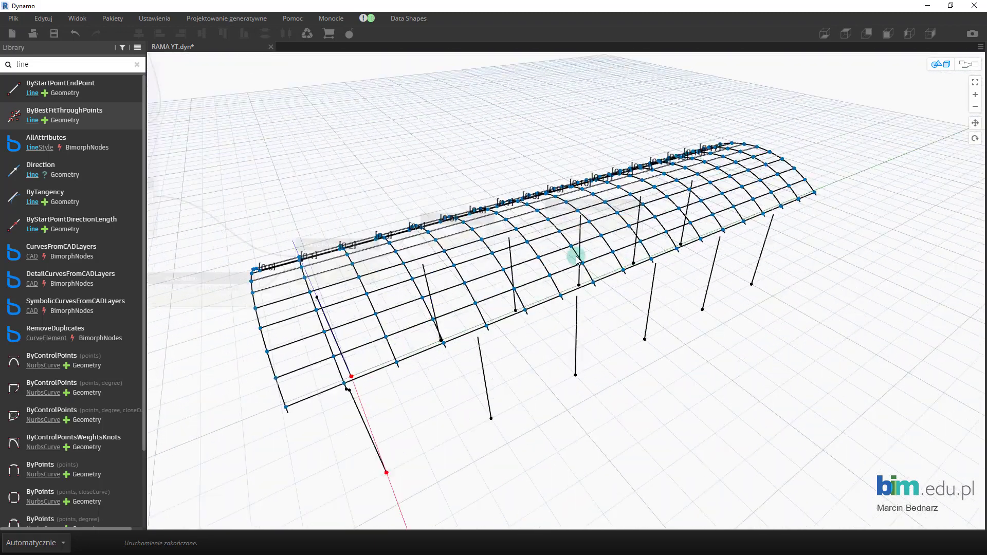
{"action": "scroll", "coordinate": [575, 265], "scroll_direction": "up", "scroll_amount": 3}
{"action": "scroll", "coordinate": [492, 334], "scroll_direction": "up", "scroll_amount": 2}
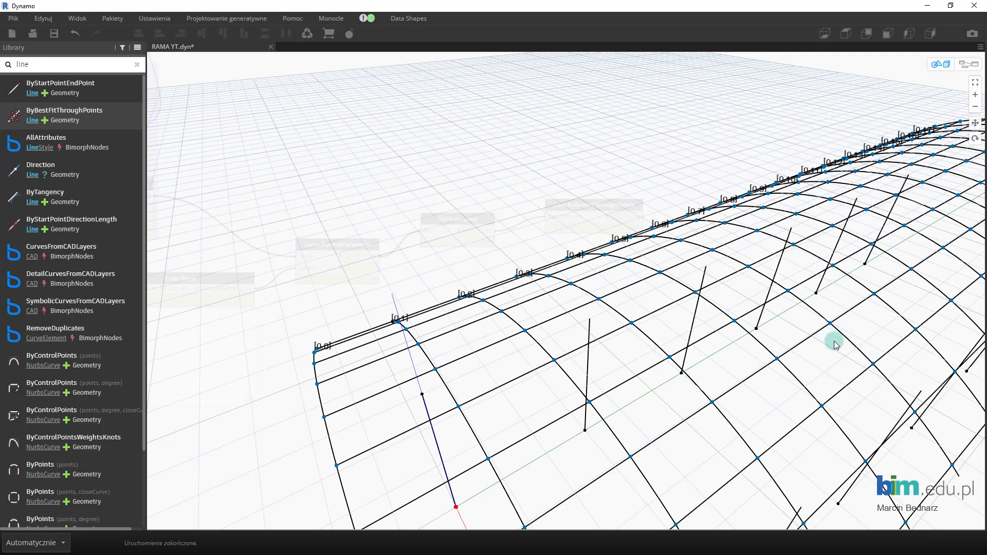
{"action": "key", "text": "ctrl+b"}
{"action": "scroll", "coordinate": [591, 371], "scroll_direction": "down", "scroll_amount": 3}
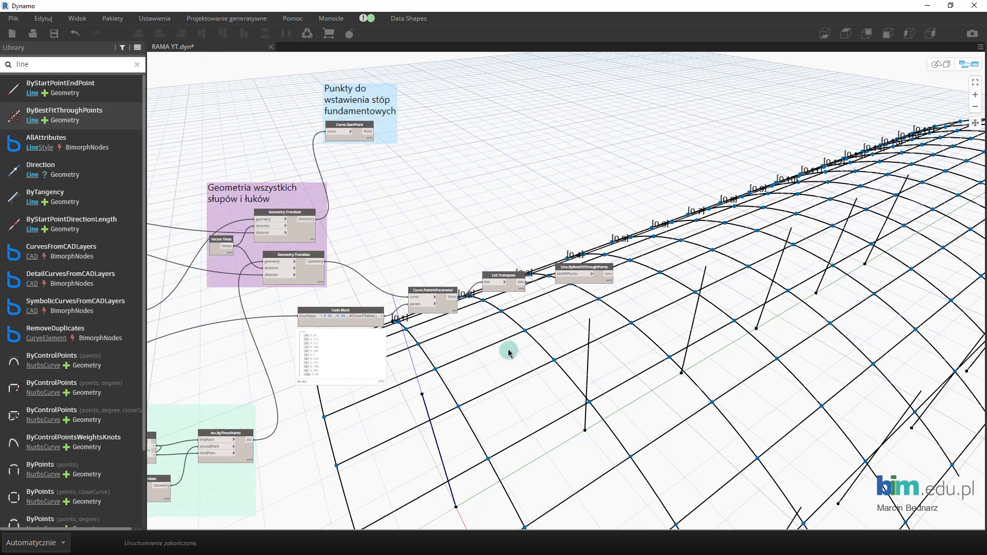
- Hide the Code Block preview and align Curve.PointAtParameter and Line.ByBestFitThroughPoints in one row
{"action": "left_click", "coordinate": [384, 337]}
{"action": "left_click_drag", "start_coordinate": [433, 289], "coordinate": [450, 292]}
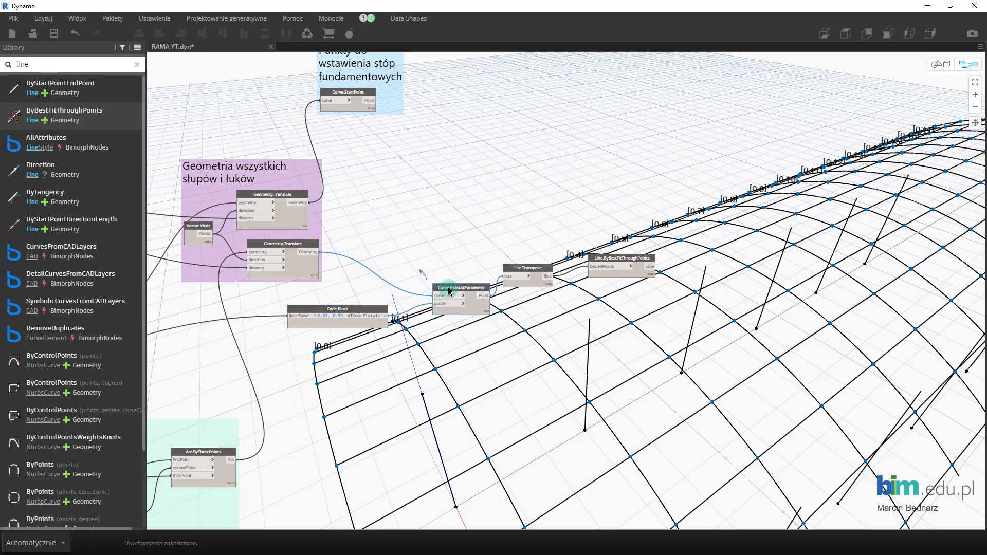
{"action": "left_click_drag", "start_coordinate": [622, 258], "coordinate": [613, 268]}
{"action": "left_click", "coordinate": [544, 178]}
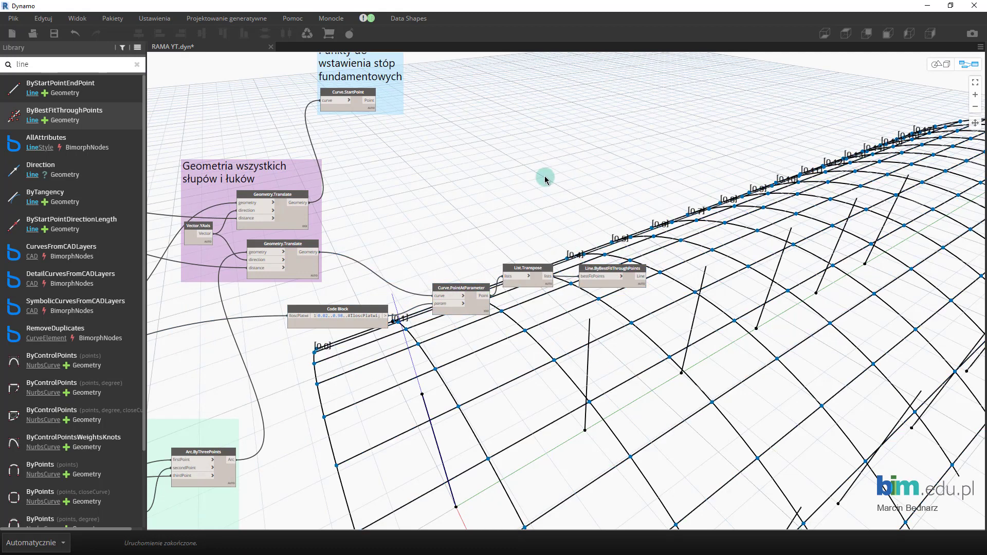
{"action": "right_click", "coordinate": [543, 212]}
{"action": "left_click", "coordinate": [546, 157]}
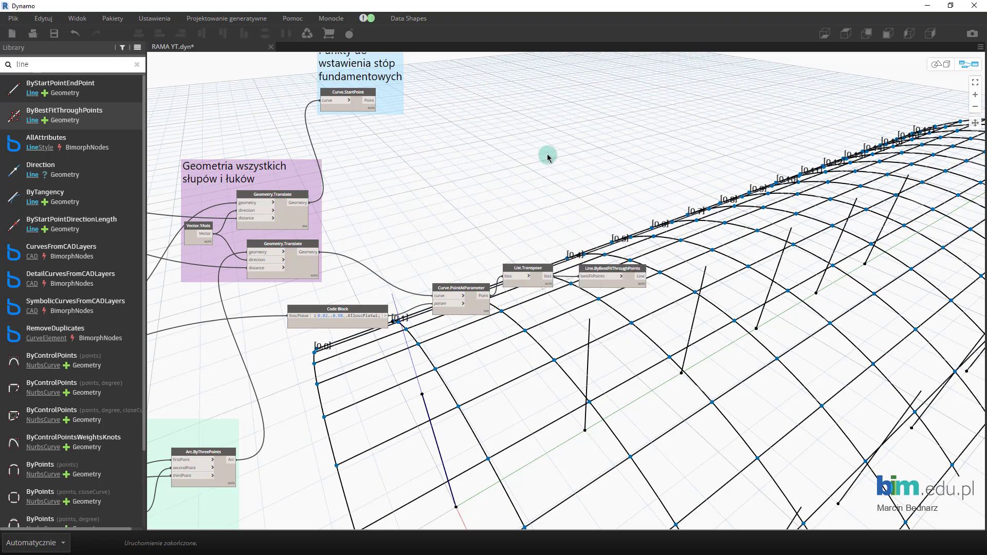
{"action": "scroll", "coordinate": [406, 309], "scroll_direction": "up", "scroll_amount": 3}
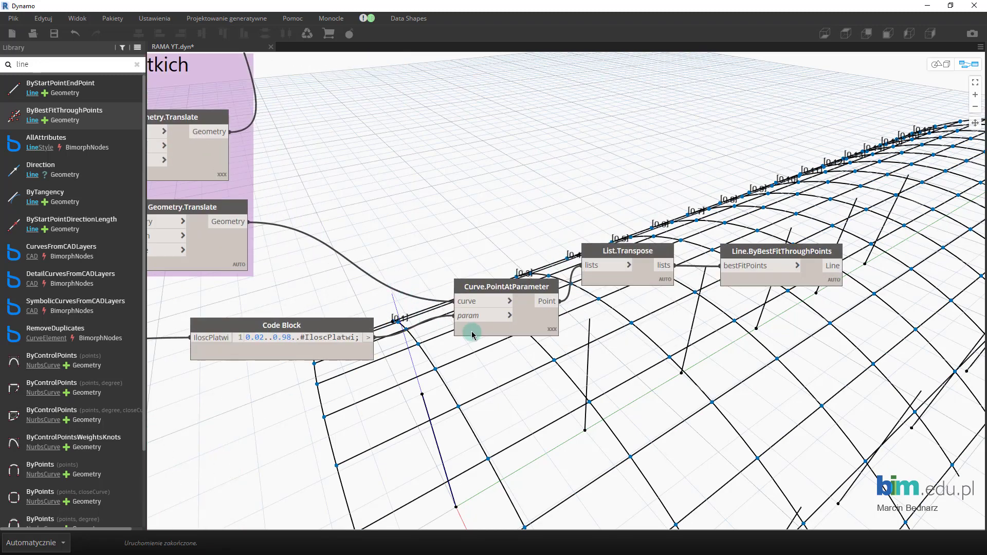
- Inspect the purlin roof grid in the 3D preview, then nudge the Code Block into line
{"action": "key", "text": "ctrl+b"}
{"action": "scroll", "coordinate": [469, 331], "scroll_direction": "down", "scroll_amount": 5}
{"action": "scroll", "coordinate": [631, 329], "scroll_direction": "down", "scroll_amount": 3}
{"action": "left_click_drag", "start_coordinate": [631, 329], "coordinate": [846, 248]}
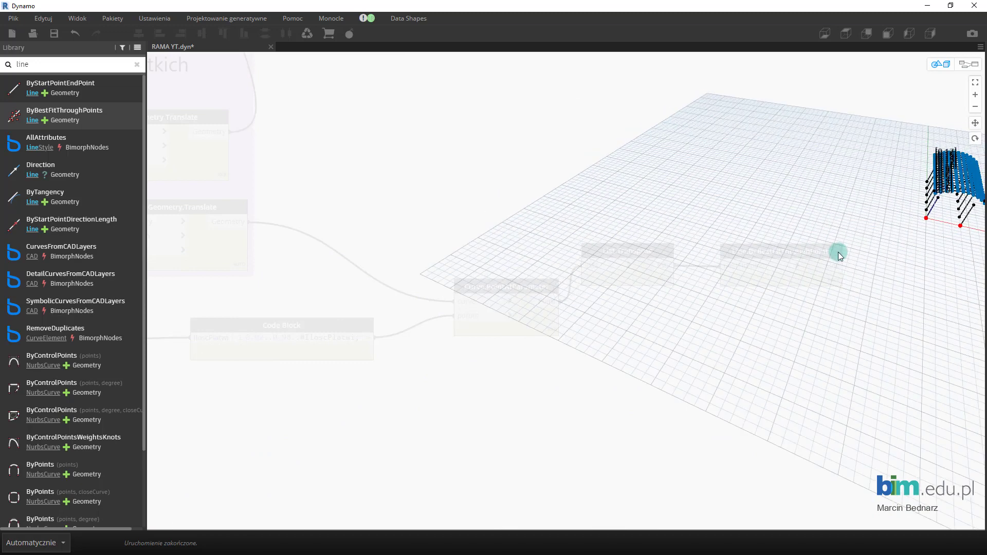
{"action": "key", "text": "ctrl+b"}
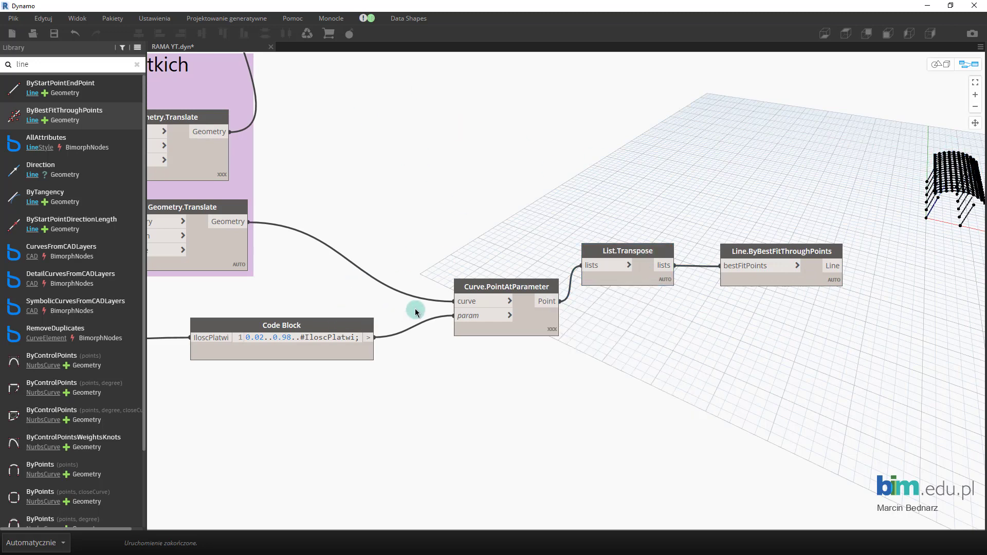
{"action": "left_click_drag", "start_coordinate": [361, 325], "coordinate": [395, 325]}
- Group Code Block, Curve.PointAtParameter, List.Transpose and Line.ByBestFitThroughPoints as 'Geometria płatwi' in light orange
{"action": "left_click_drag", "start_coordinate": [420, 212], "coordinate": [203, 220]}
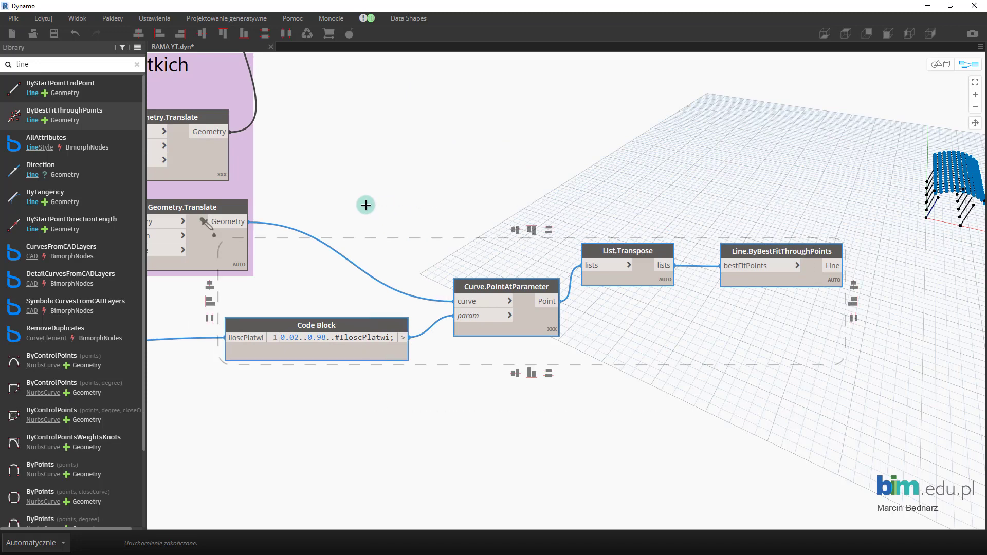
{"action": "key", "text": "ctrl+g"}
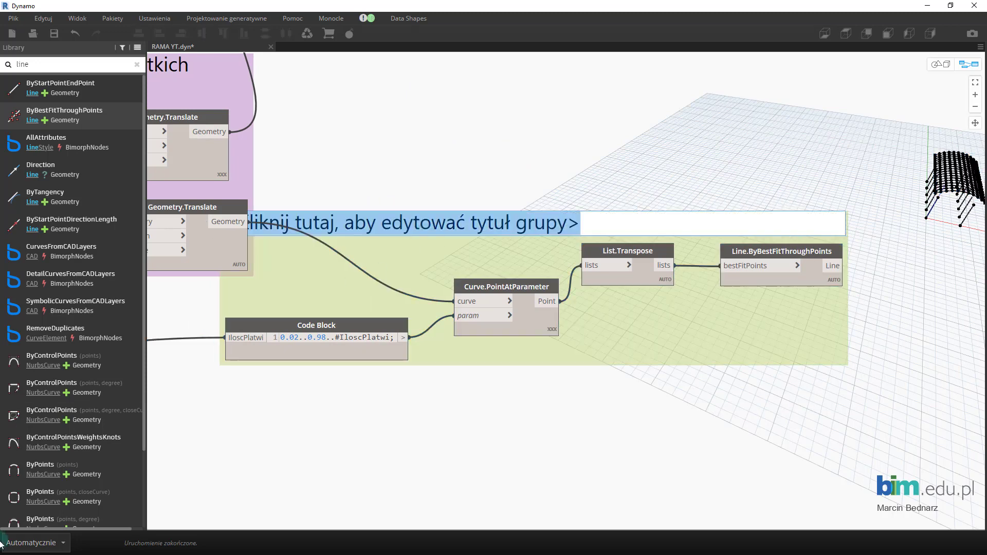
{"action": "key", "text": "BackSpace"}
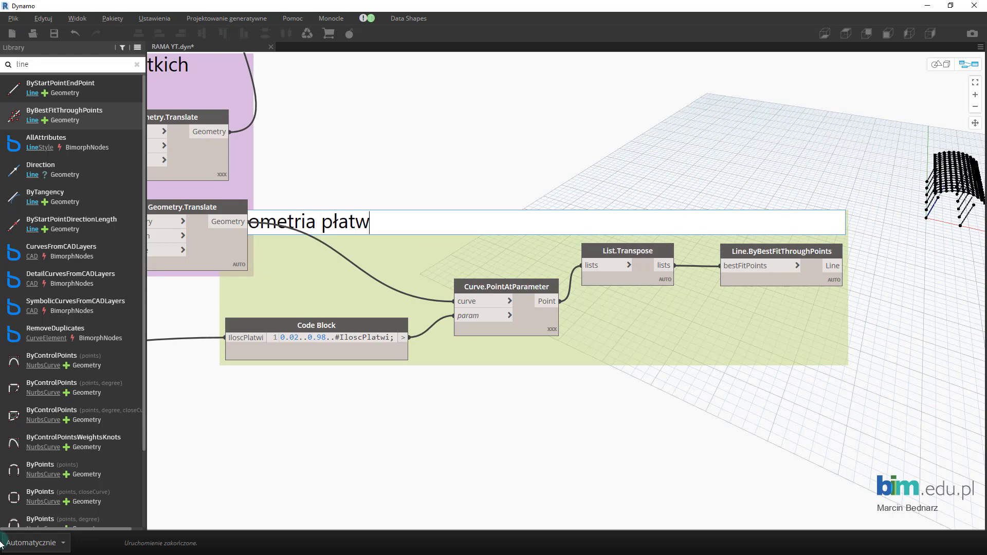
{"action": "left_click", "coordinate": [376, 182]}
{"action": "right_click", "coordinate": [388, 253]}
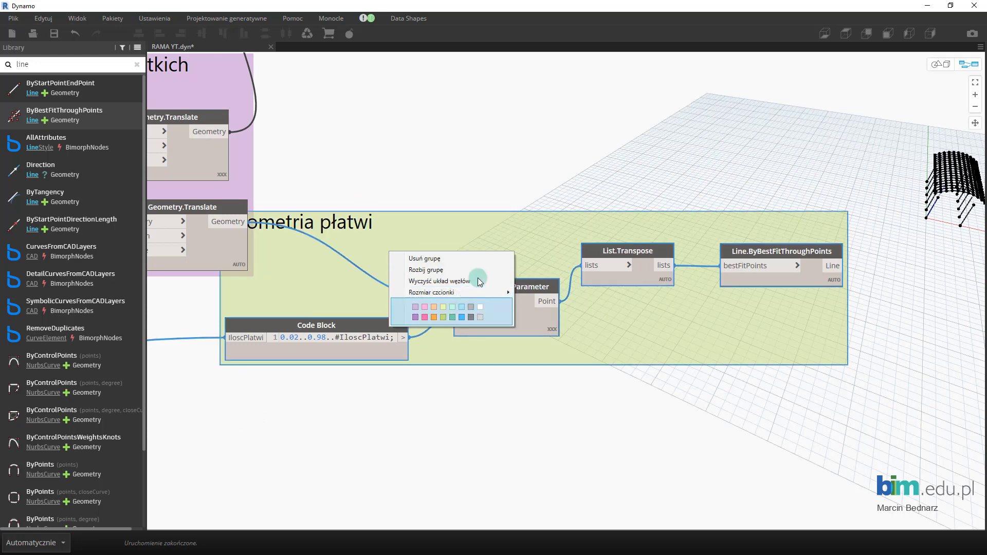
{"action": "left_click", "coordinate": [436, 307]}
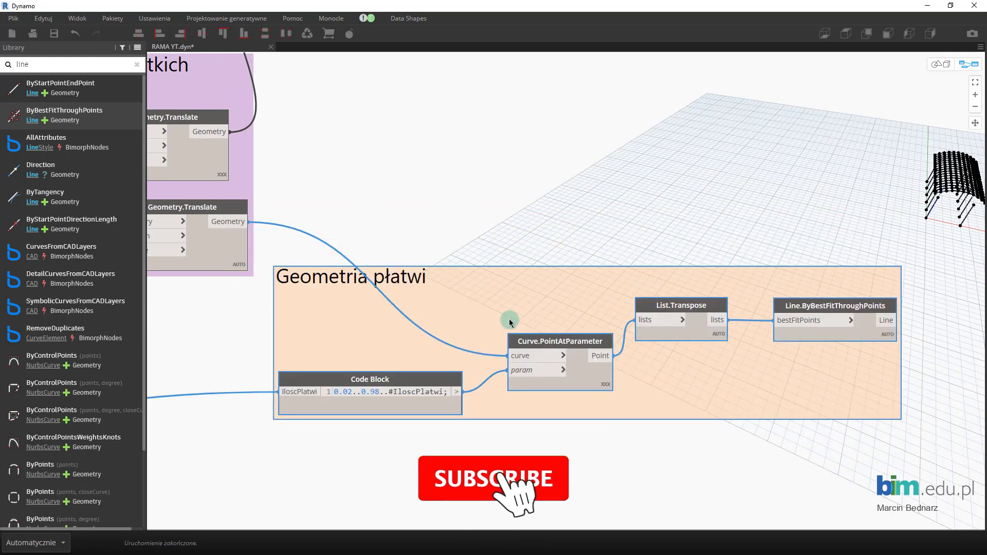